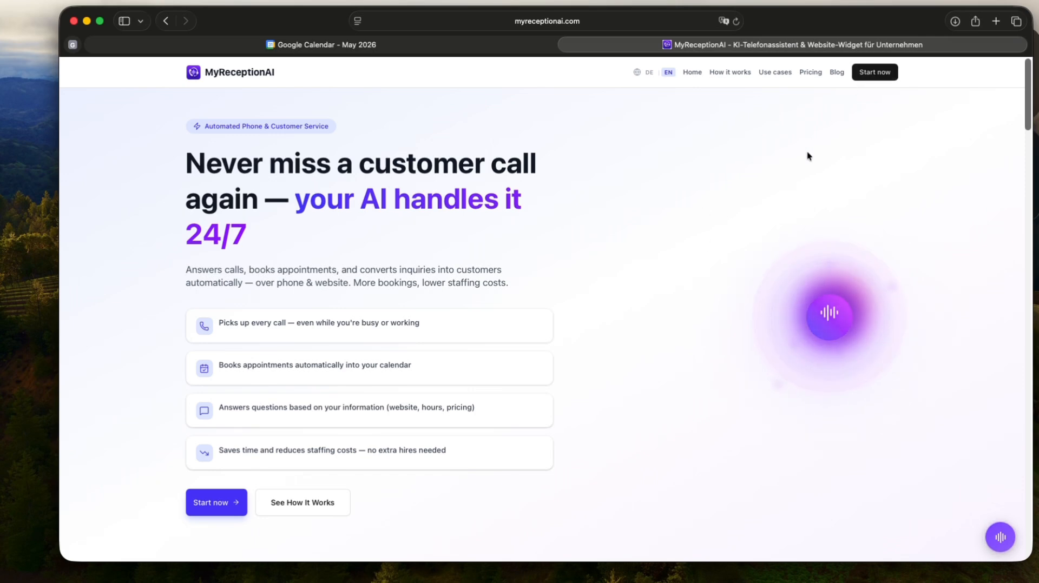
# Step: Look through the MyReceptionAI landing page, examining the automated flow, website widget, integrations, languages and pricing sections
pyautogui.scroll(-10, 576, 255)
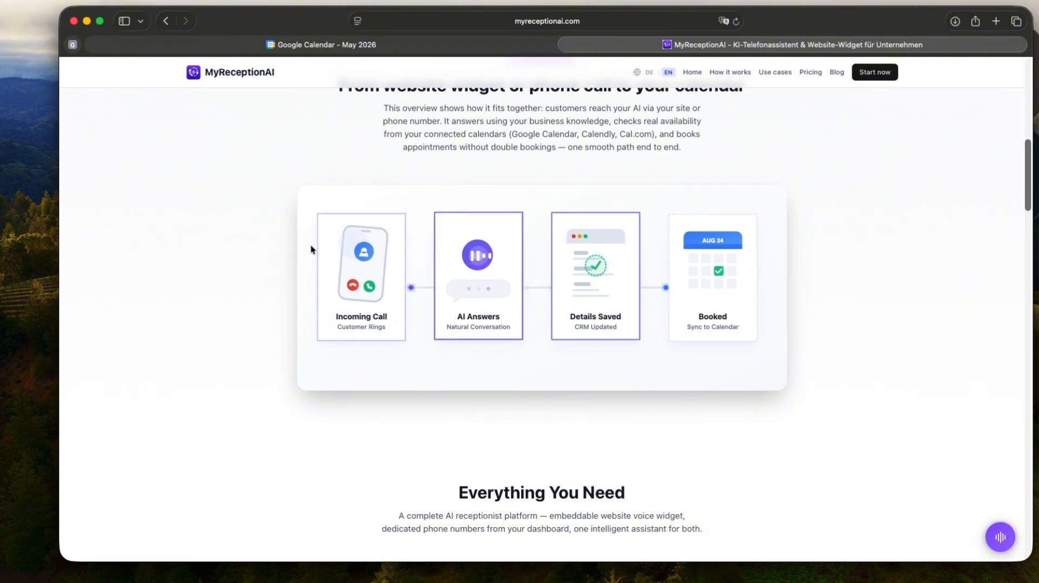
pyautogui.scroll(2, 271, 282)
pyautogui.scroll(3, 271, 285)
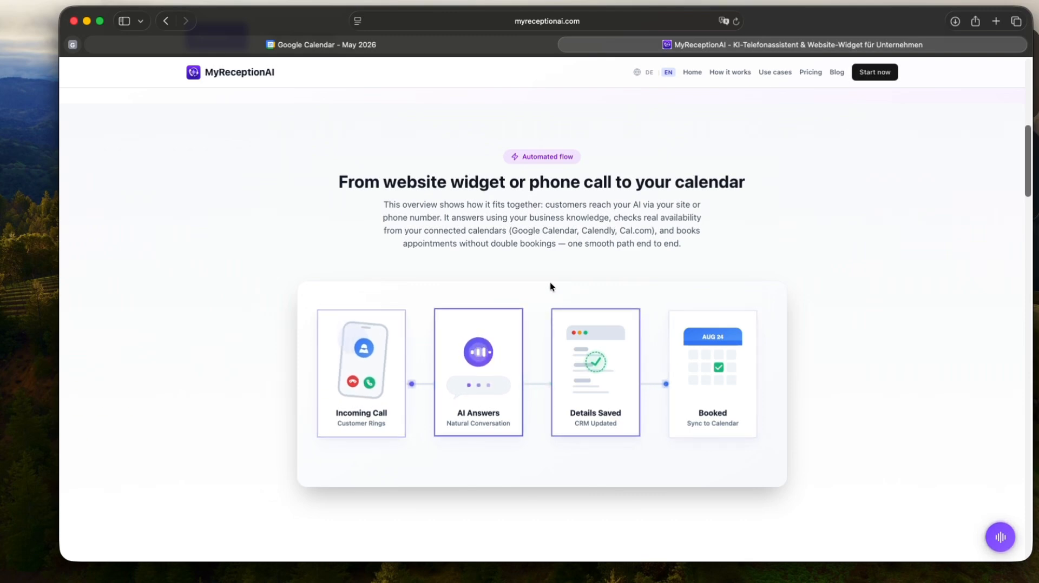
pyautogui.scroll(-9, 550, 282)
pyautogui.scroll(-15, 547, 282)
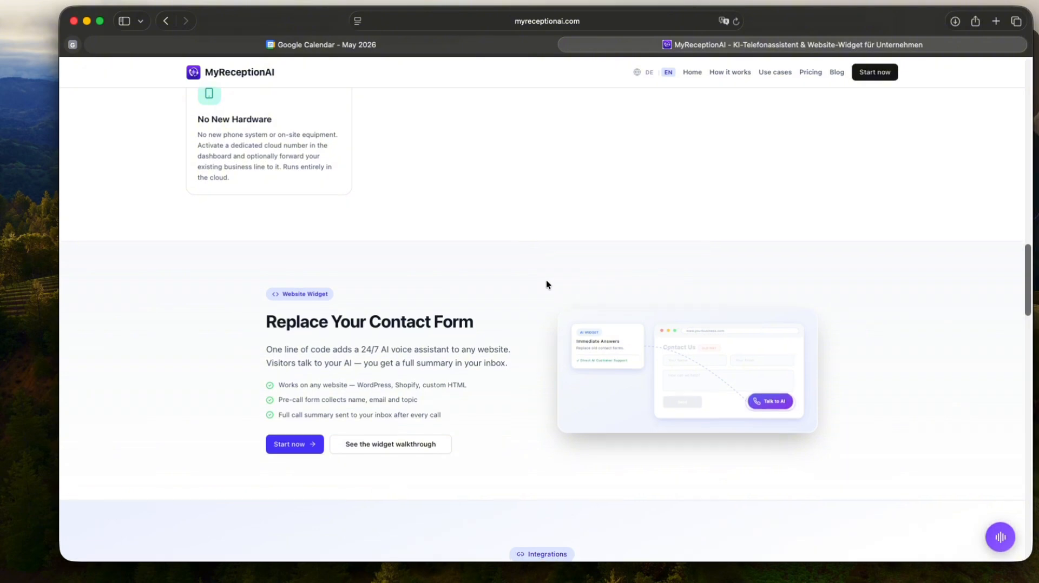
pyautogui.scroll(-7, 541, 287)
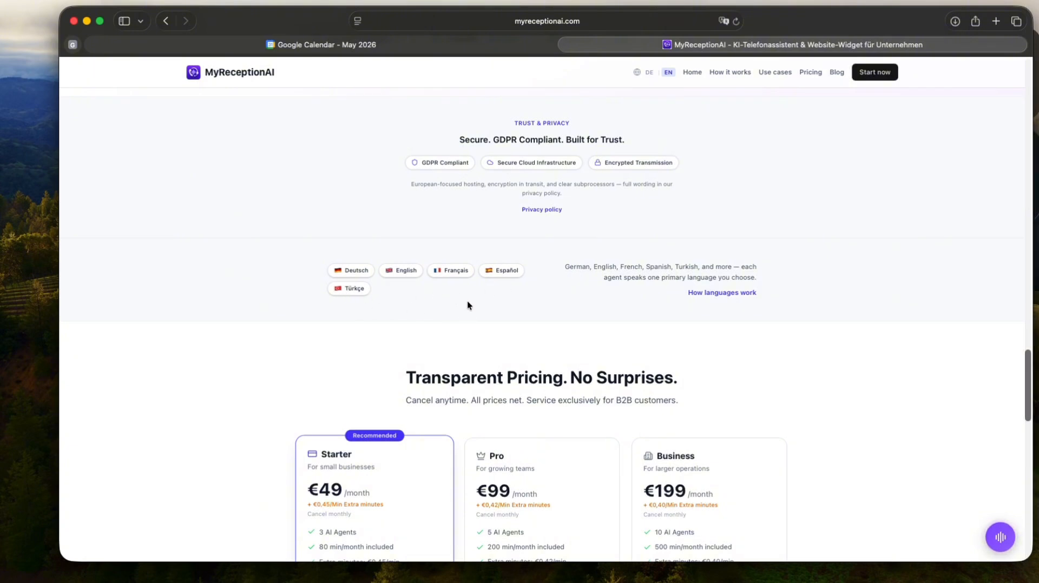
pyautogui.scroll(15, 827, 128)
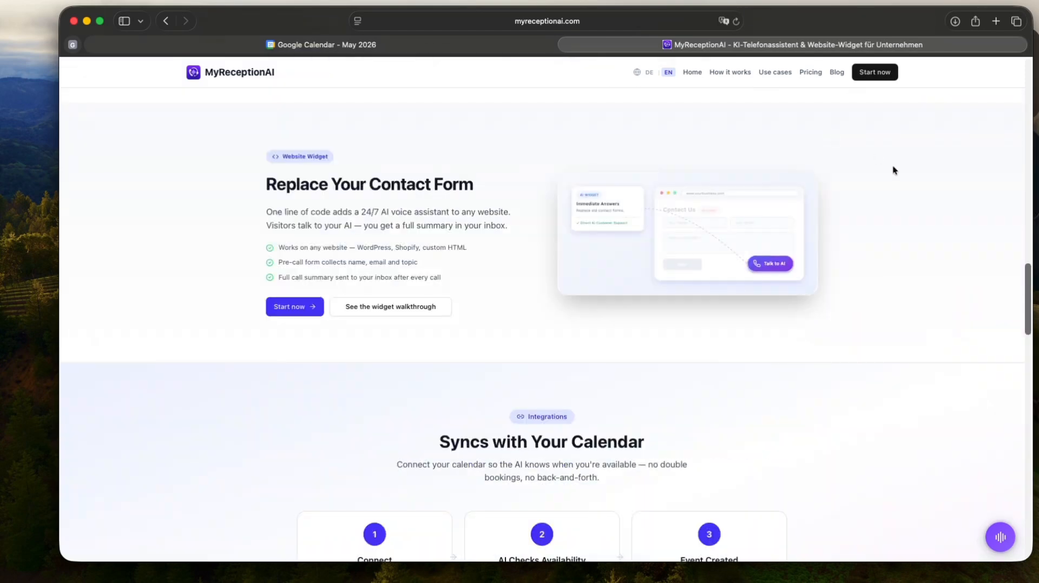
pyautogui.scroll(15, 916, 204)
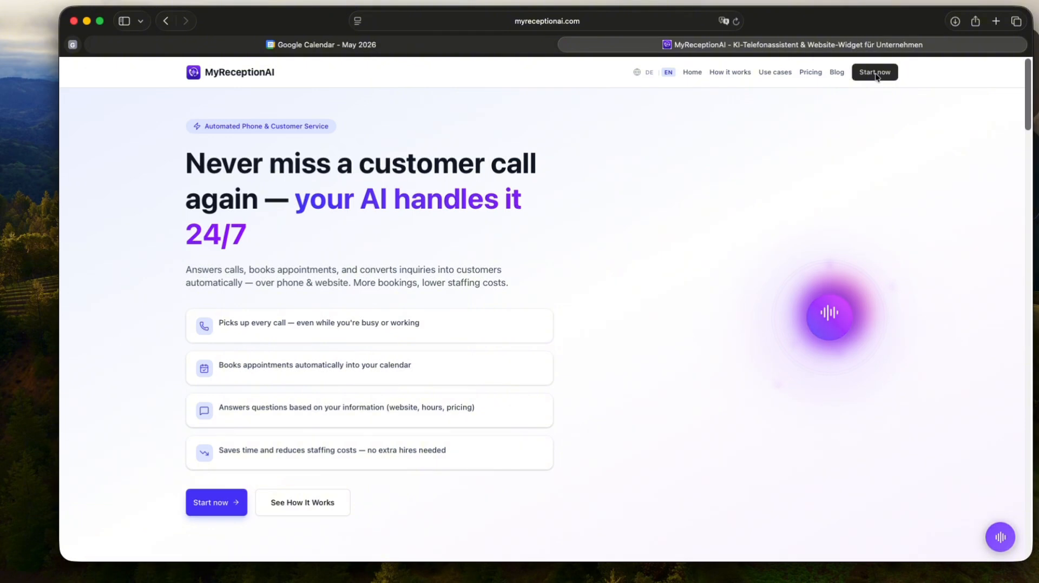
# Step: Agree to the terms, privacy policy and DPA, and sign up for MyReceptionAI with a Microsoft account
pyautogui.click(875, 73)
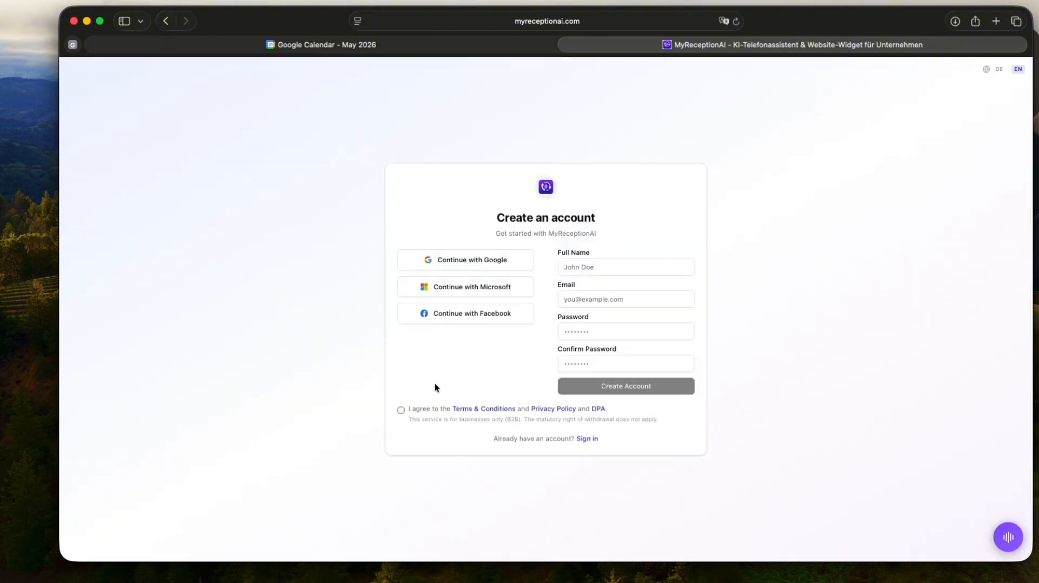
pyautogui.click(401, 411)
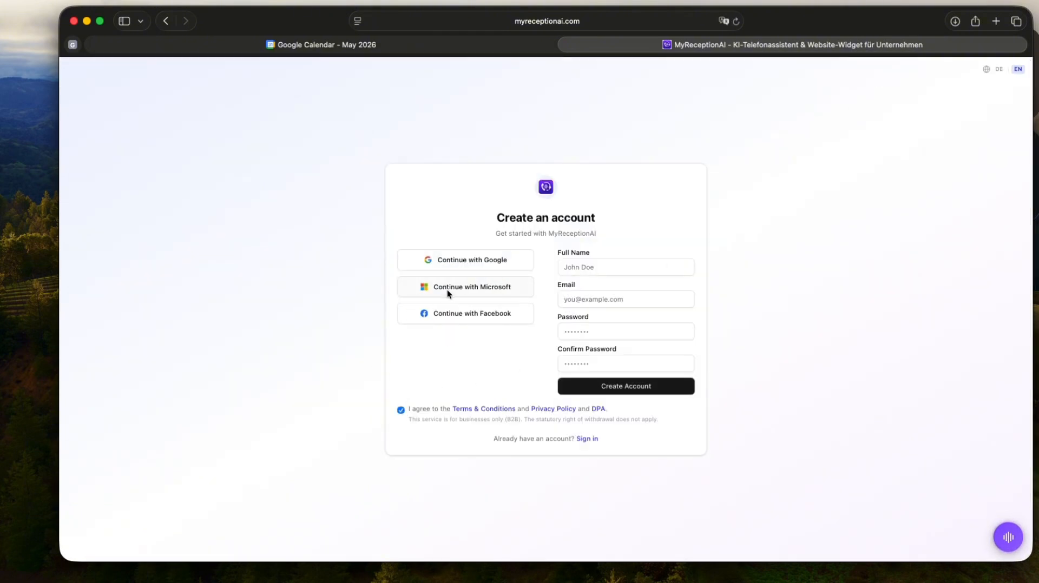
pyautogui.click(458, 287)
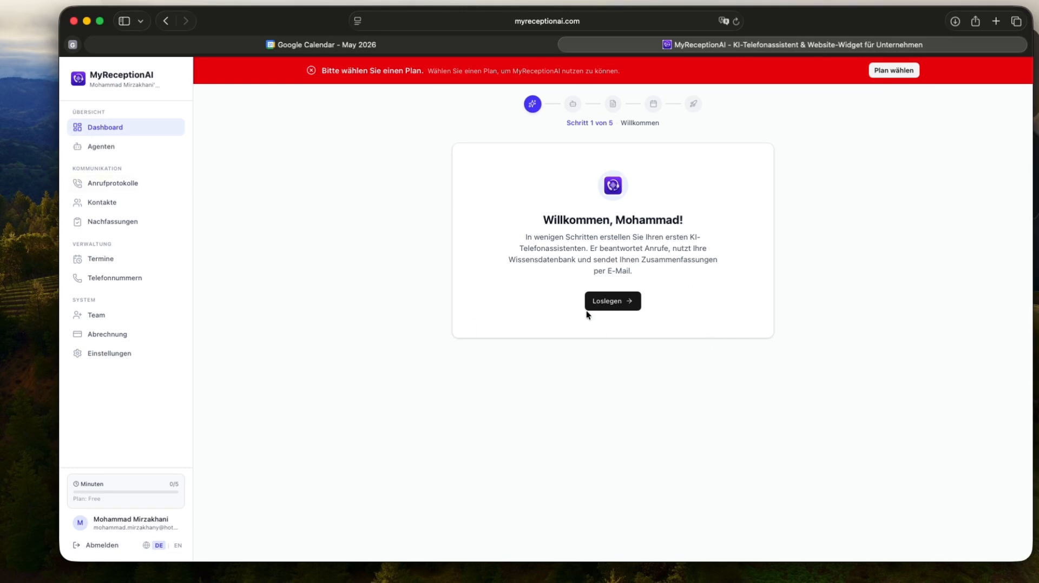
# Step: Review the subscription plans on the billing page and look at the linked Stripe payment provider's website
pyautogui.click(106, 334)
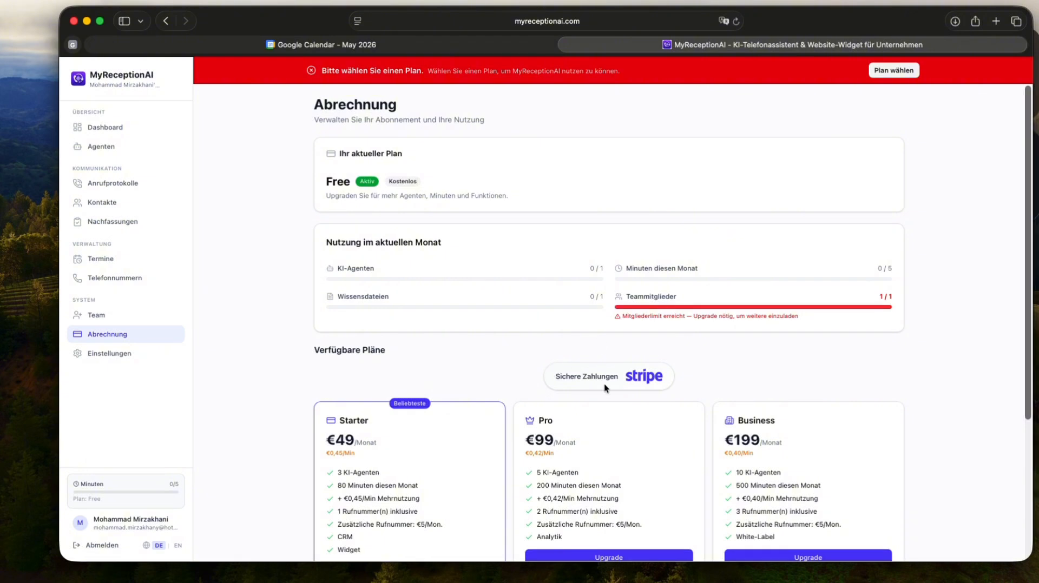
pyautogui.scroll(-2, 603, 388)
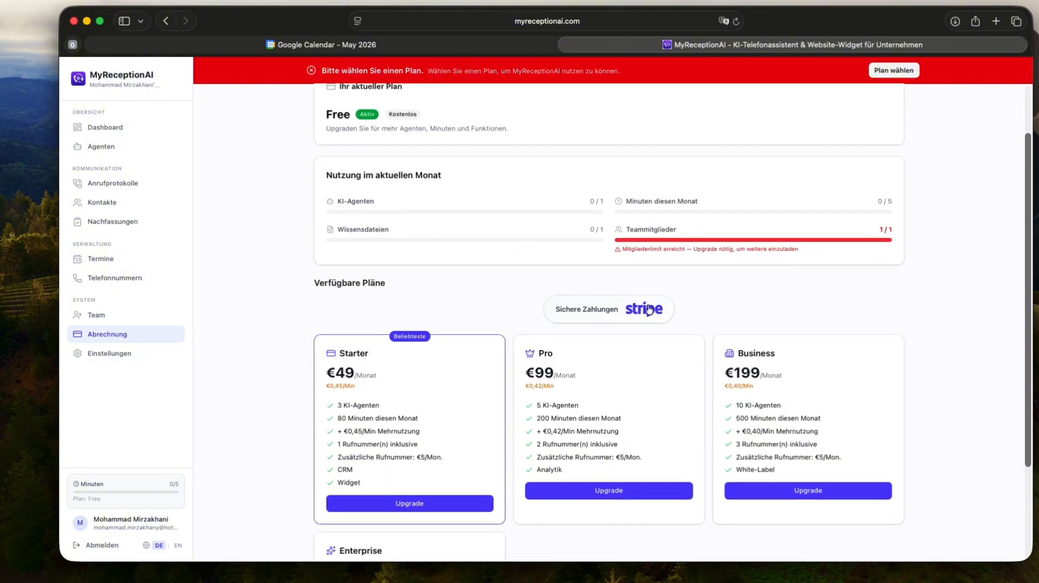
pyautogui.click(647, 313)
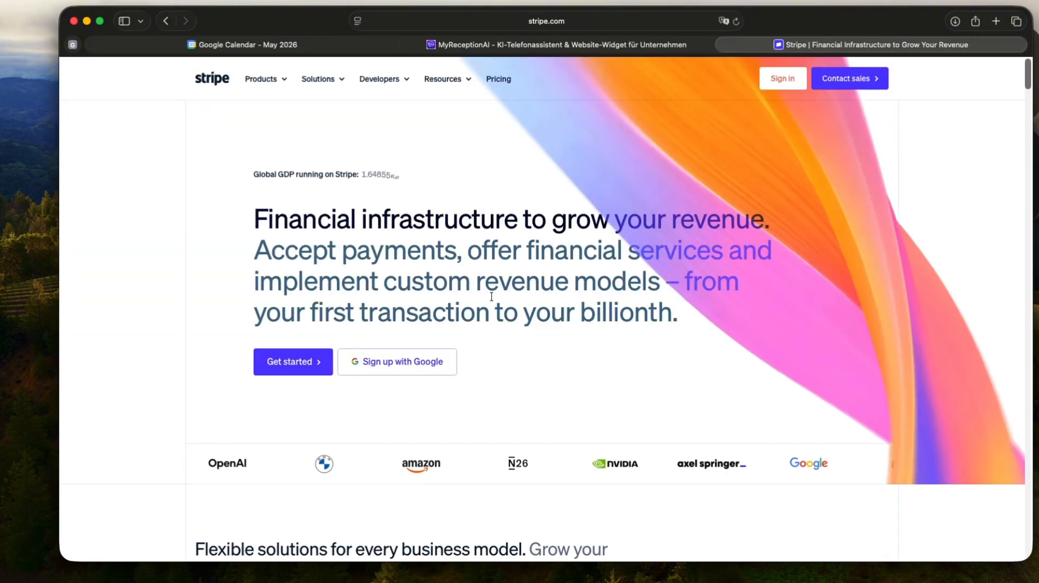
pyautogui.scroll(-2, 411, 379)
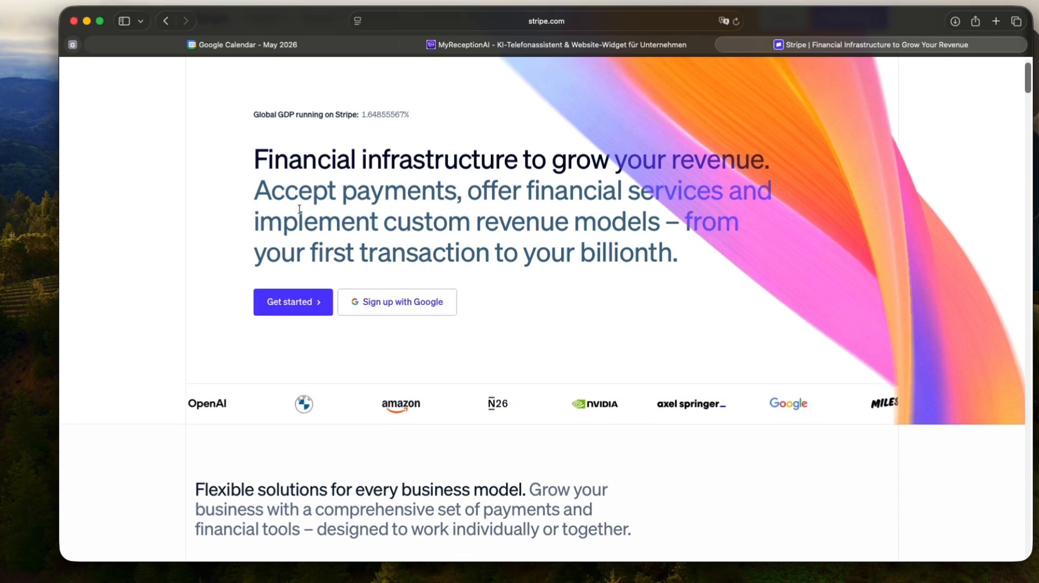
pyautogui.scroll(2, 325, 270)
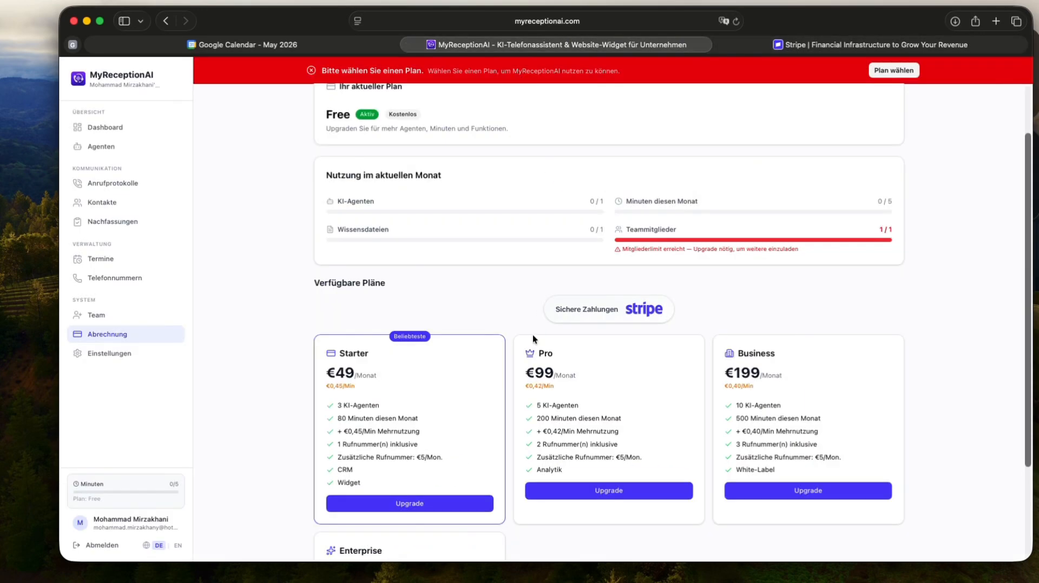
# Step: Return to the dashboard, switch the interface language to English and start the first-agent setup
pyautogui.scroll(3, 533, 334)
pyautogui.click(103, 127)
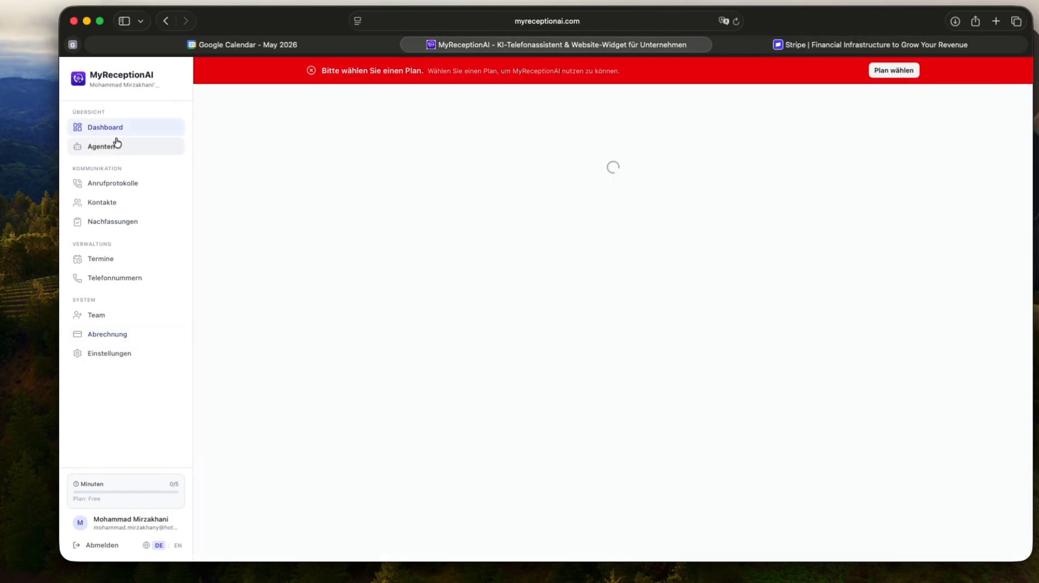
pyautogui.click(178, 547)
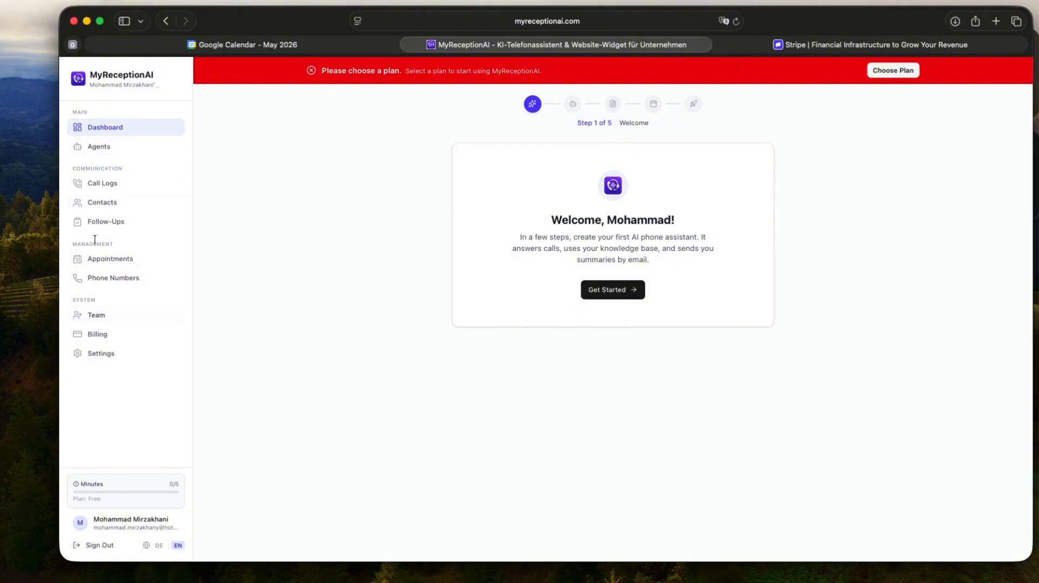
pyautogui.click(612, 290)
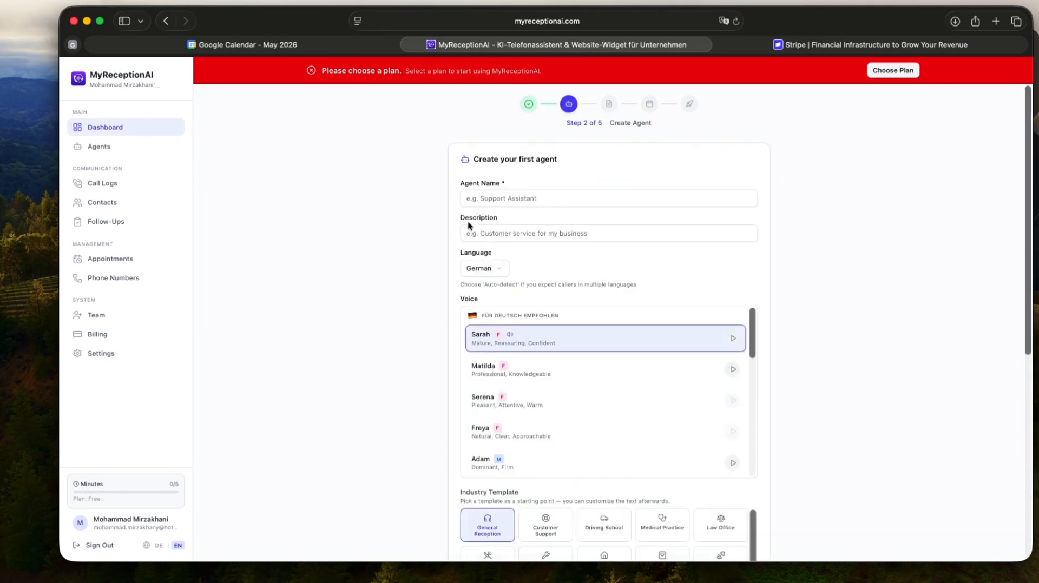
# Step: Choose German as the new agent's language, leaving the agent name and description empty
pyautogui.click(513, 201)
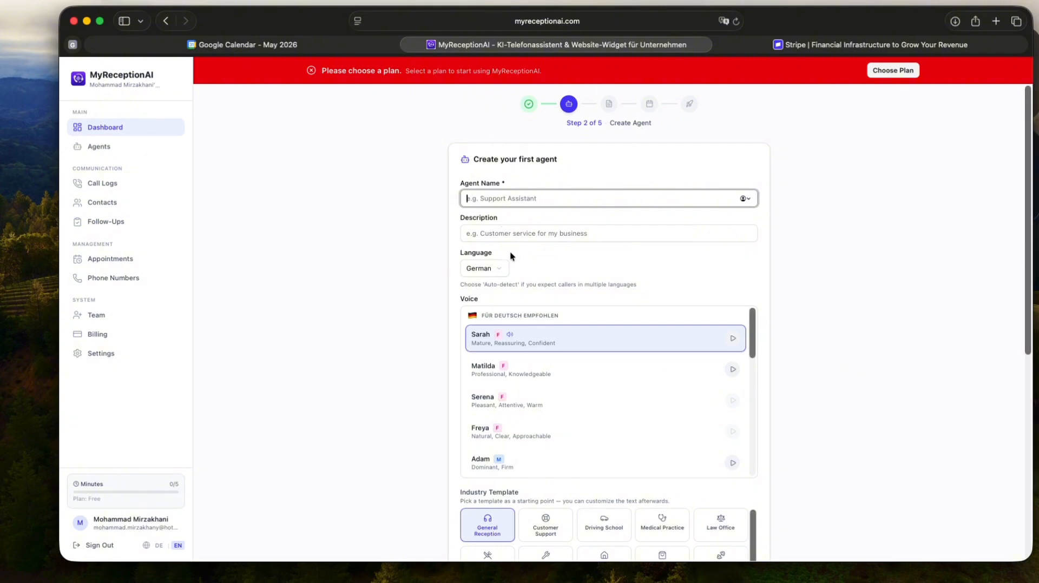
pyautogui.click(517, 231)
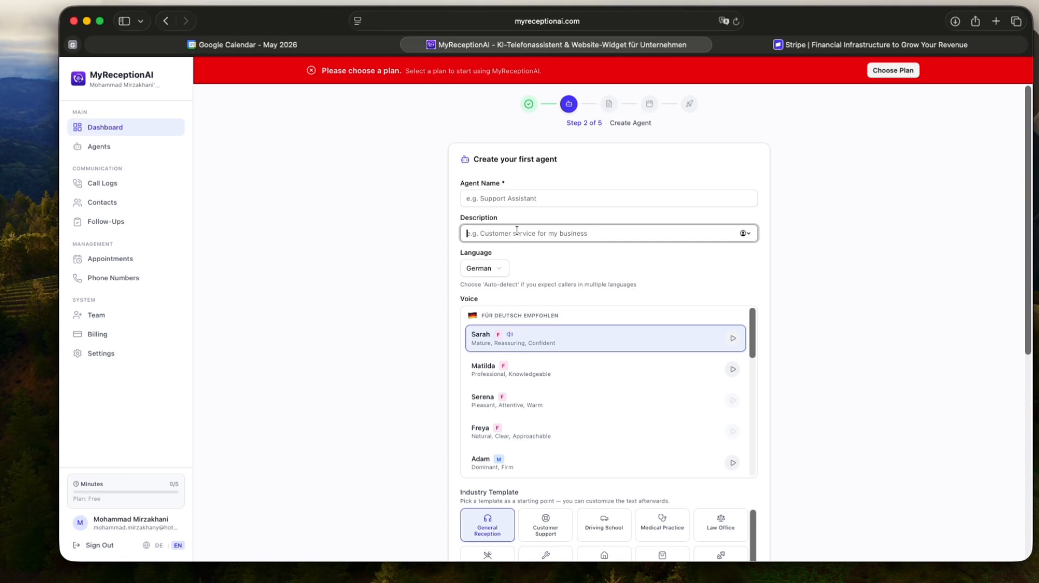
pyautogui.click(490, 268)
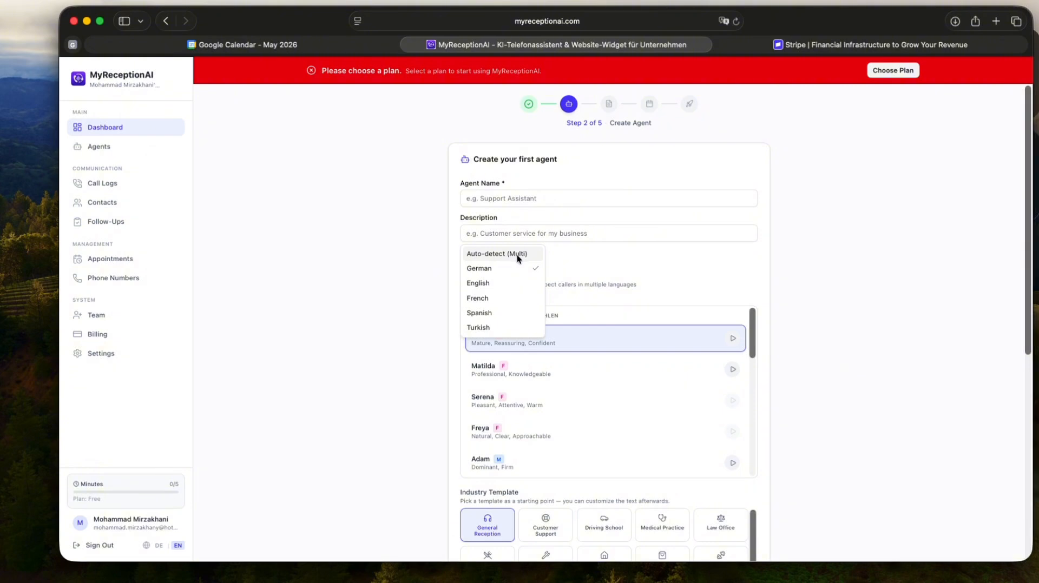
pyautogui.click(486, 271)
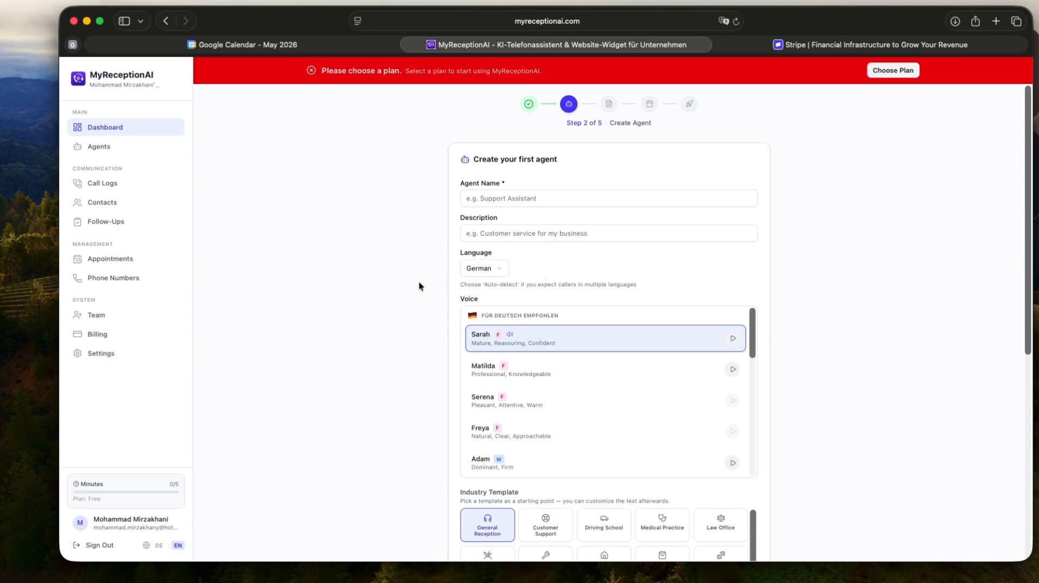
# Step: Browse the available voices, preview Sarah and Matilda, and choose Matilda as the agent's voice
pyautogui.scroll(-3, 490, 390)
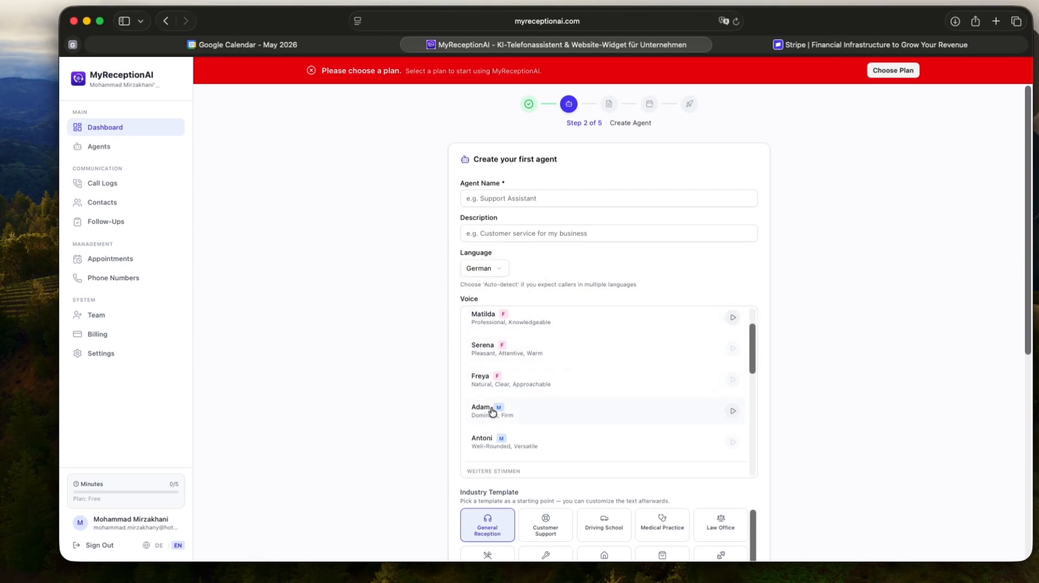
pyautogui.scroll(-1, 514, 368)
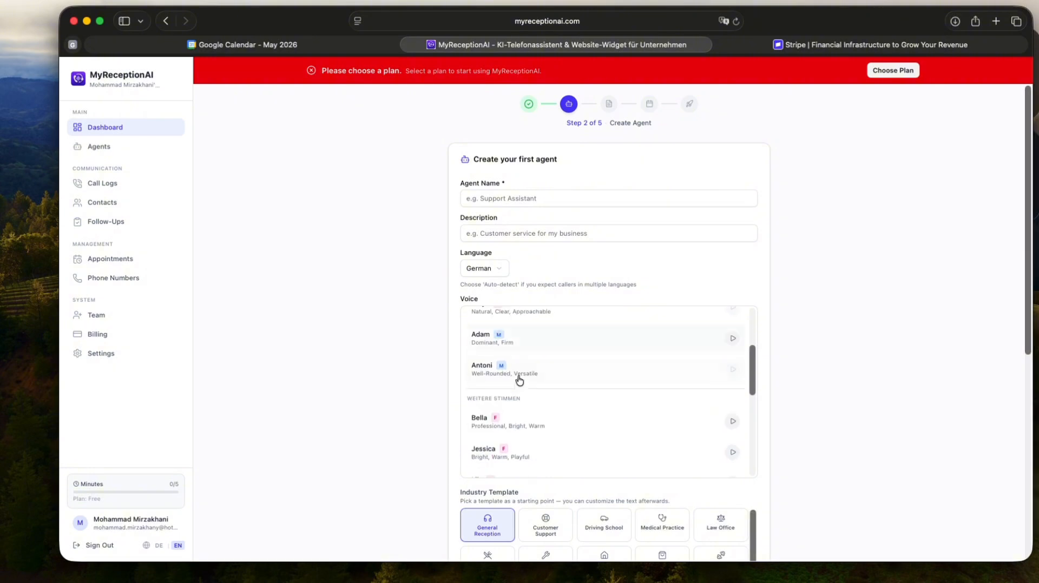
pyautogui.scroll(-3, 519, 386)
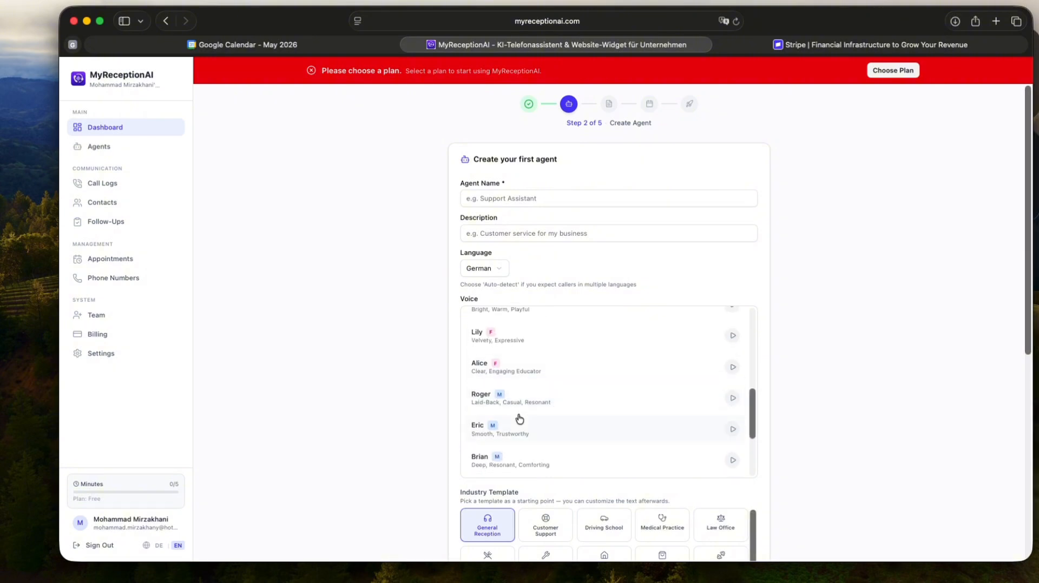
pyautogui.scroll(-1, 522, 413)
pyautogui.scroll(-4, 524, 412)
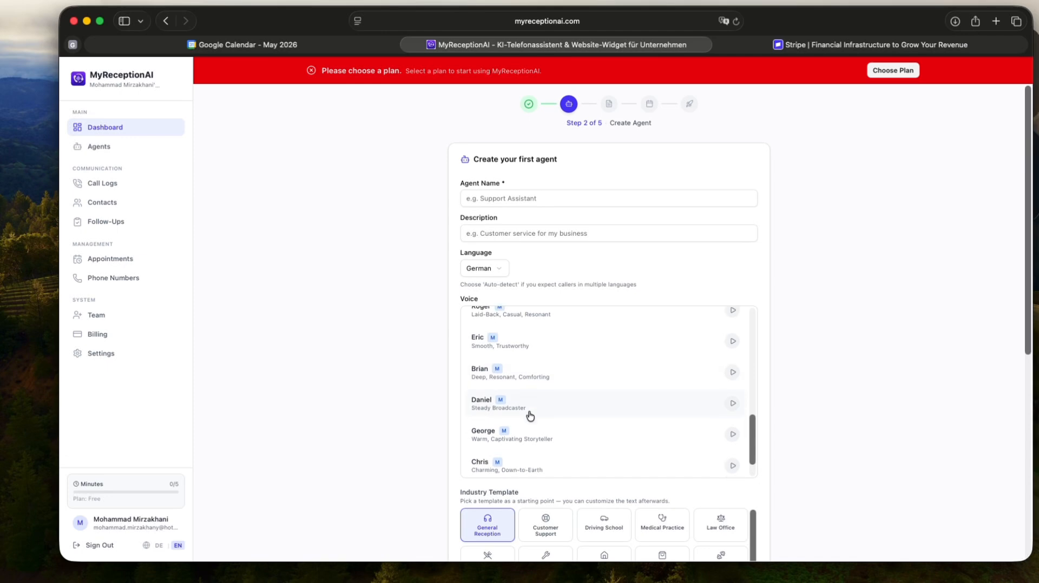
pyautogui.scroll(10, 530, 417)
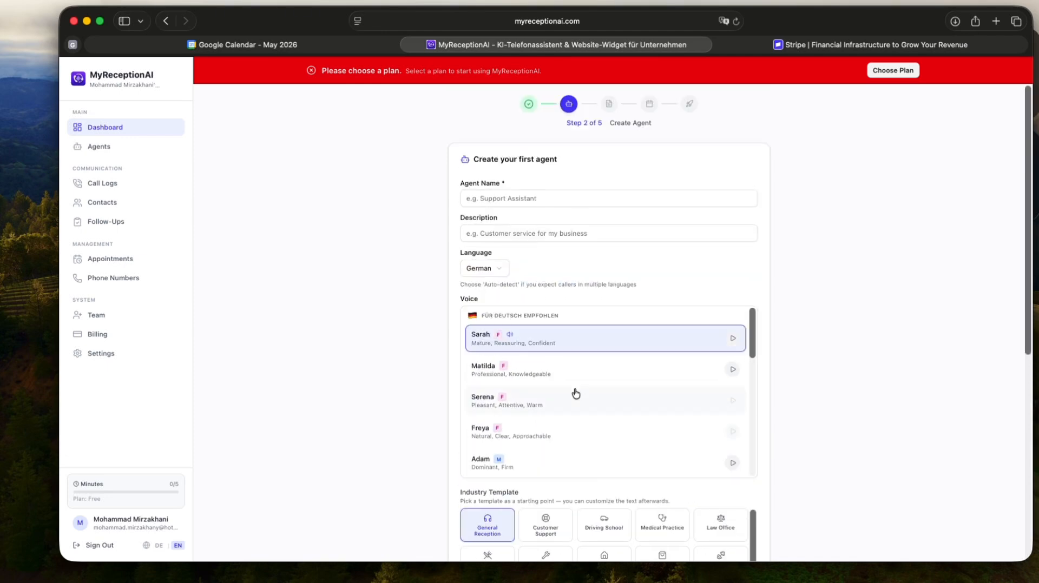
pyautogui.click(732, 369)
pyautogui.click(732, 339)
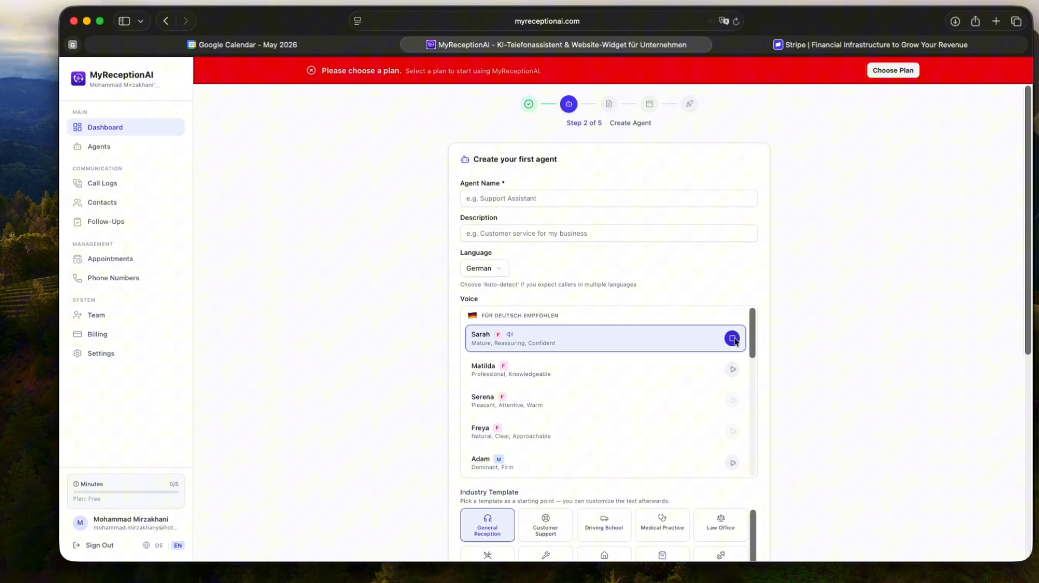
pyautogui.click(734, 369)
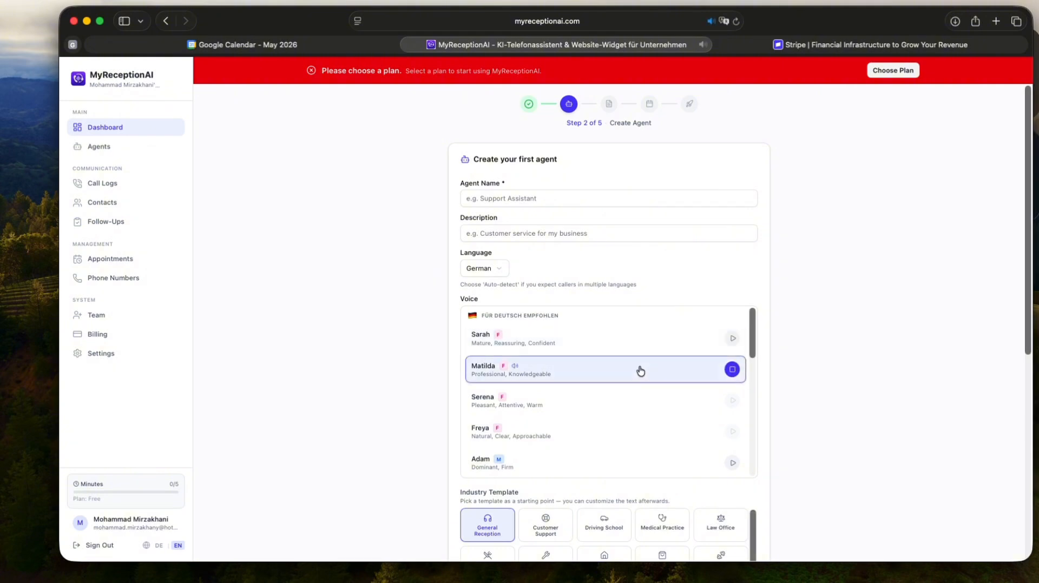
pyautogui.click(731, 371)
# Step: Try the Real Estate, Small Business / Trade and Technology / Software industry templates, and settle on Automotive / Dealership
pyautogui.scroll(-2, 433, 325)
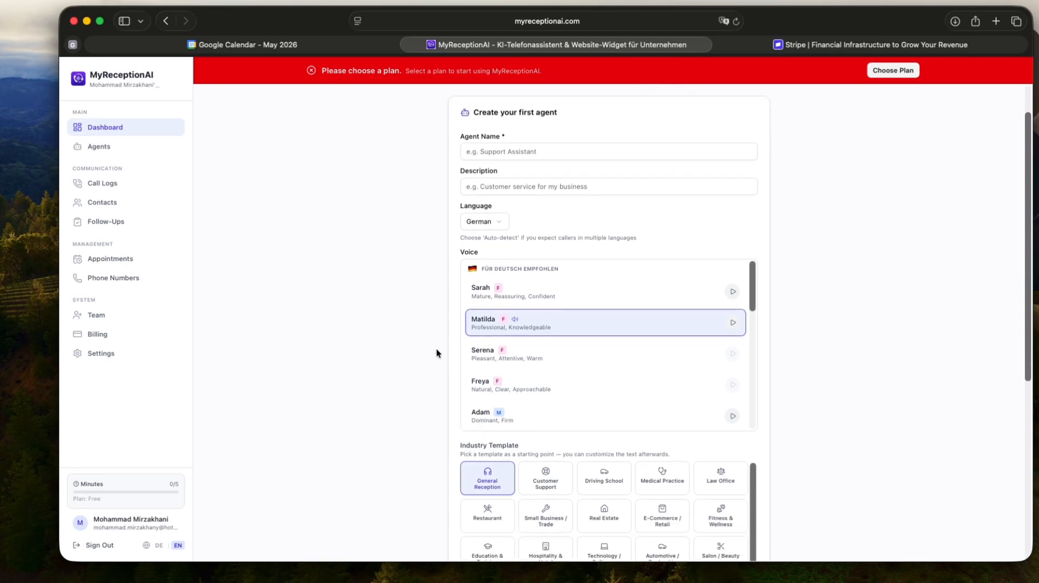
pyautogui.scroll(-2, 455, 433)
pyautogui.scroll(-1, 464, 465)
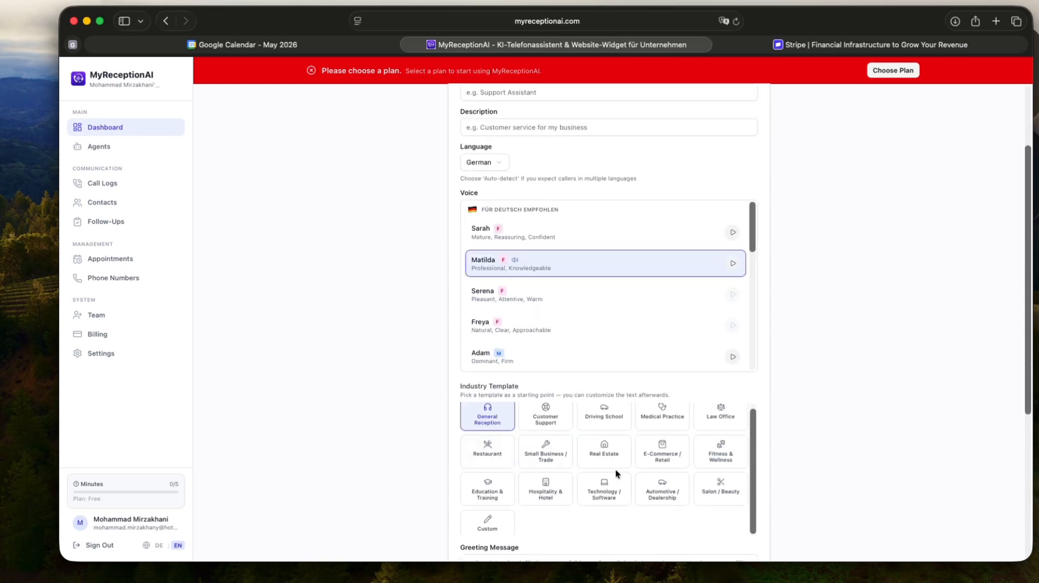
pyautogui.scroll(1, 565, 493)
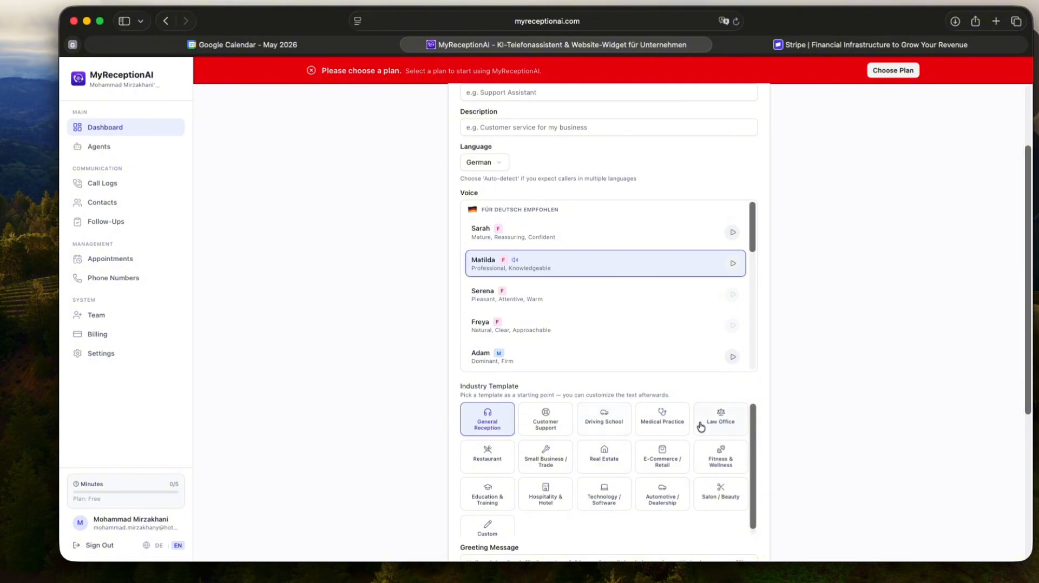
pyautogui.click(622, 461)
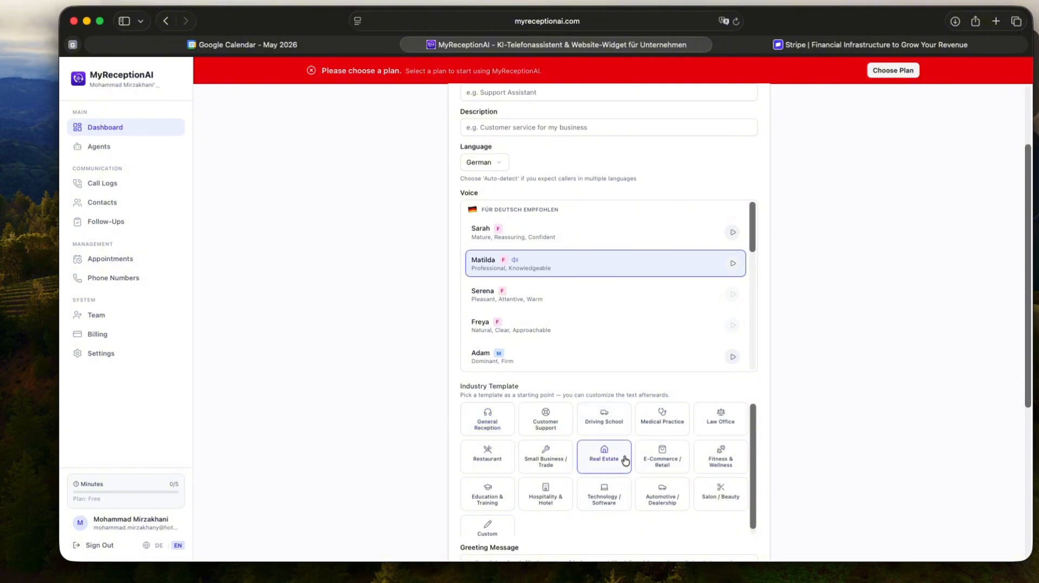
pyautogui.click(548, 457)
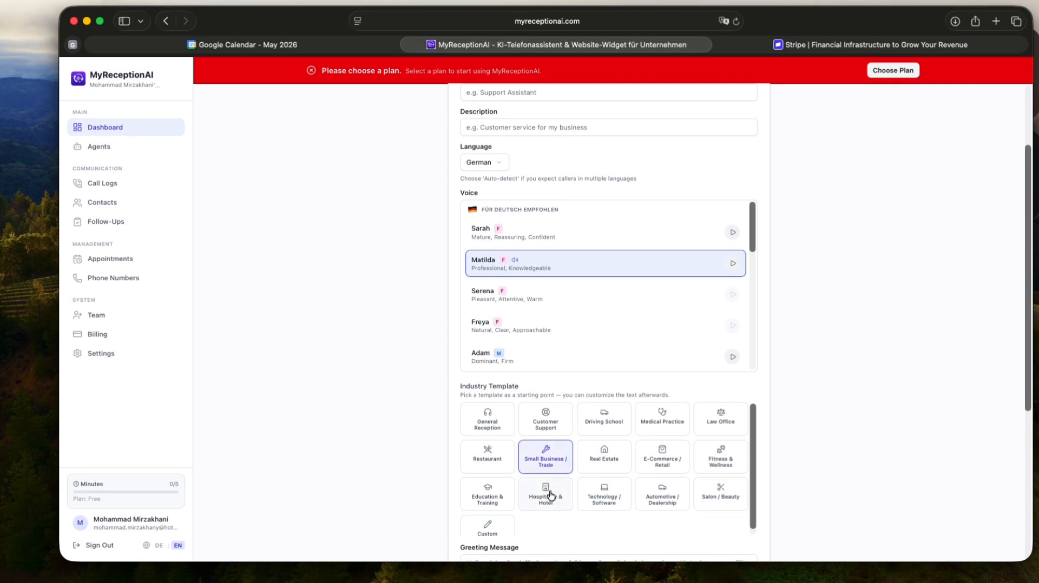
pyautogui.click(612, 494)
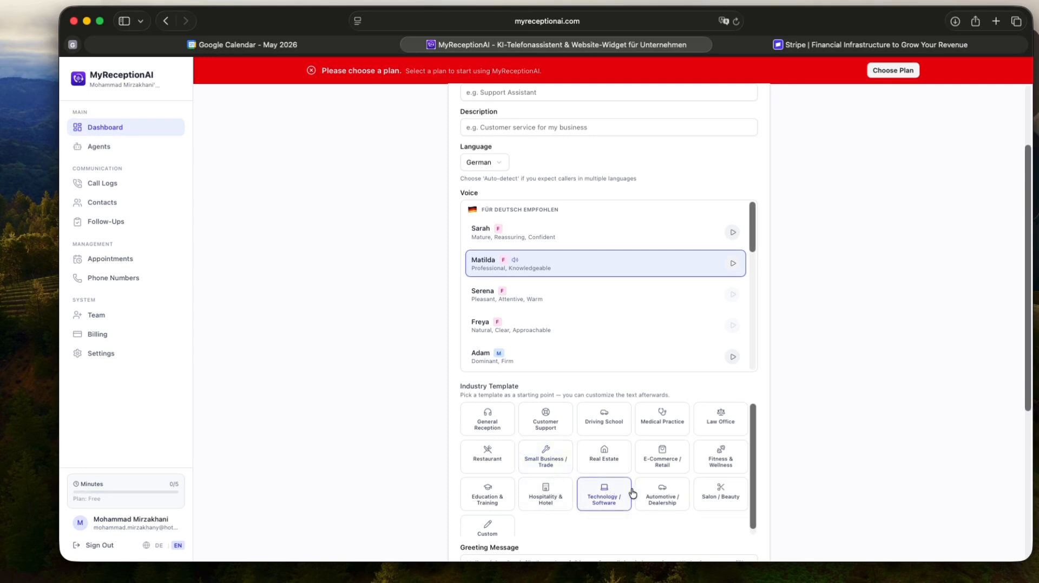
pyautogui.click(657, 493)
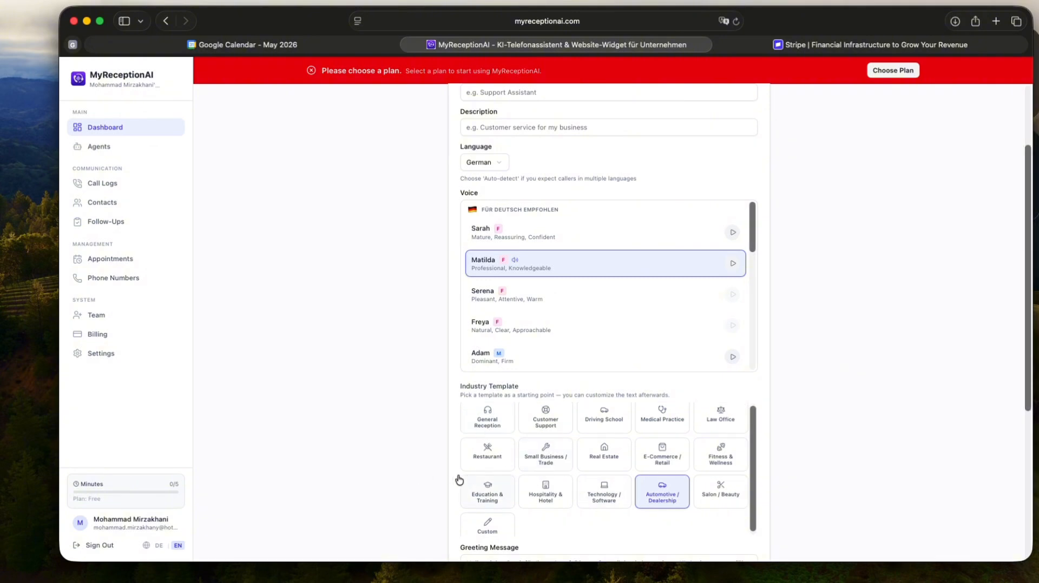
# Step: Change the new agent's language to English
pyautogui.scroll(-5, 444, 479)
pyautogui.scroll(8, 432, 422)
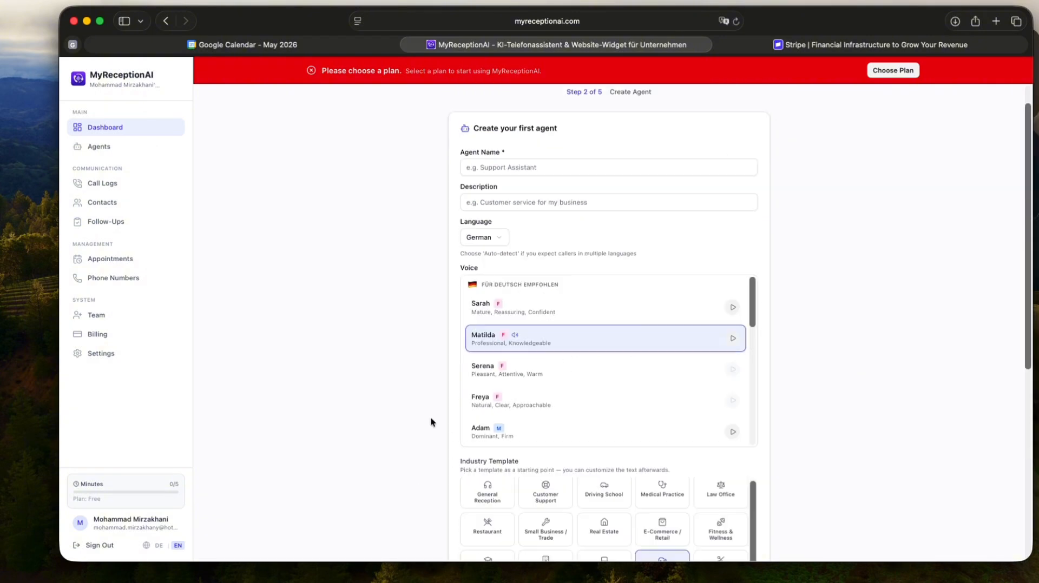
pyautogui.click(485, 271)
pyautogui.click(477, 281)
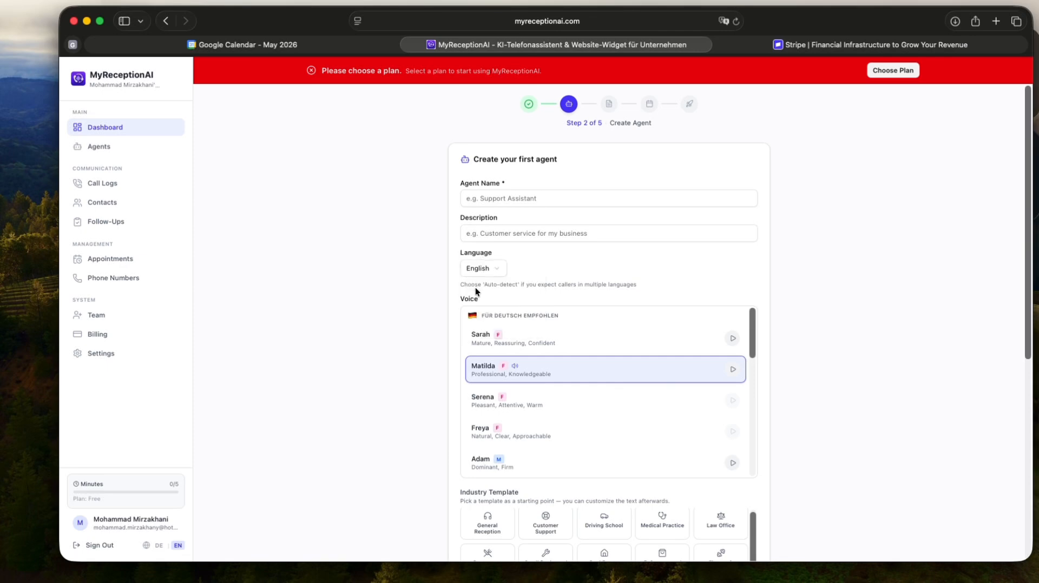
# Step: Review the English greeting message and system prompt, and choose Sarah as the agent's voice
pyautogui.scroll(-3, 356, 467)
pyautogui.scroll(-5, 362, 473)
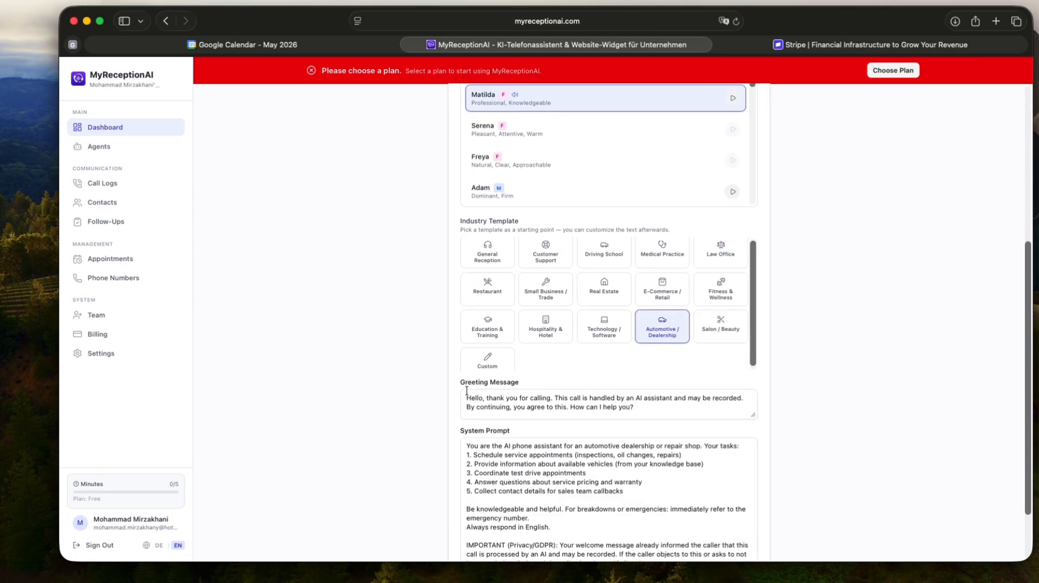
pyautogui.scroll(-2, 481, 413)
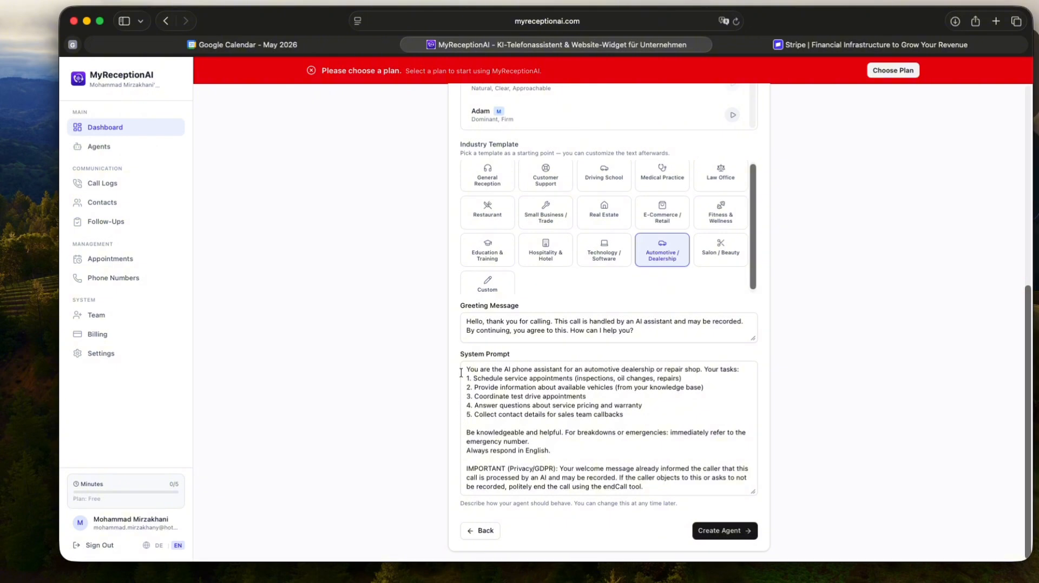
pyautogui.moveTo(645, 330); pyautogui.dragTo(437, 323)
pyautogui.click(478, 322)
pyautogui.scroll(5, 374, 326)
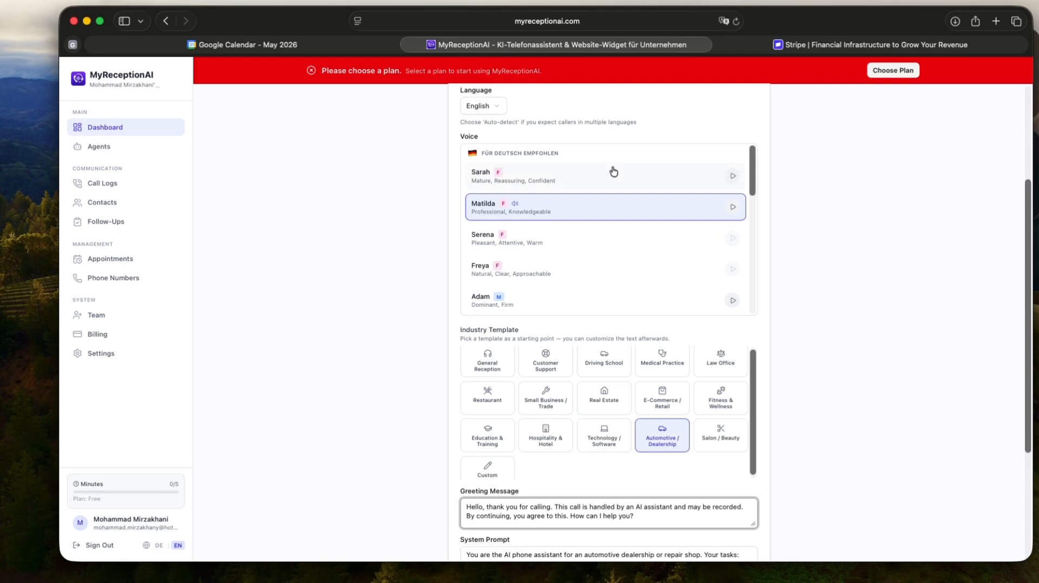
pyautogui.click(593, 180)
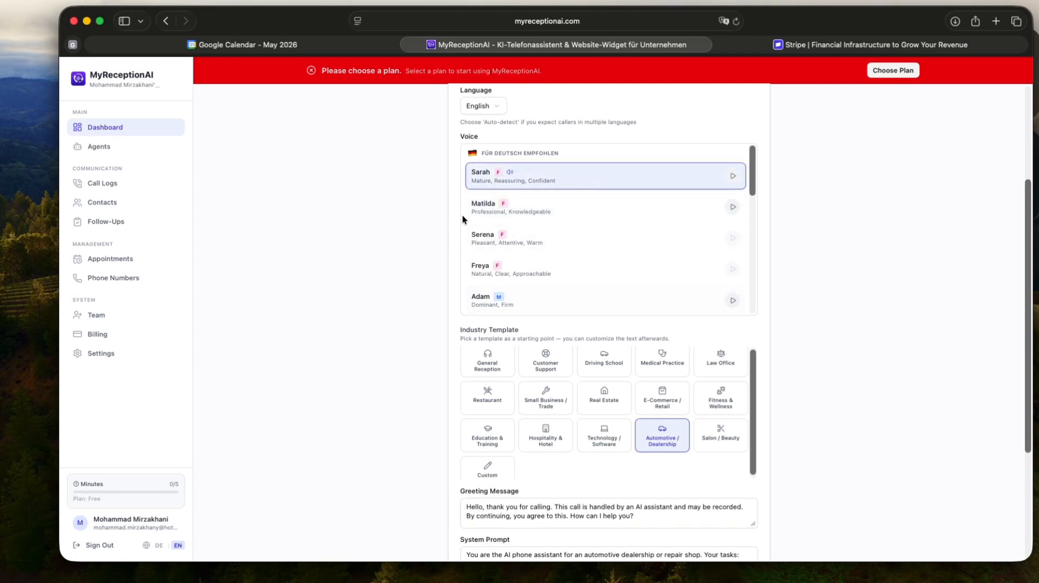
# Step: Insert "I am Sara, your AI Assist" after "Hello" in the greeting message
pyautogui.scroll(-4, 361, 373)
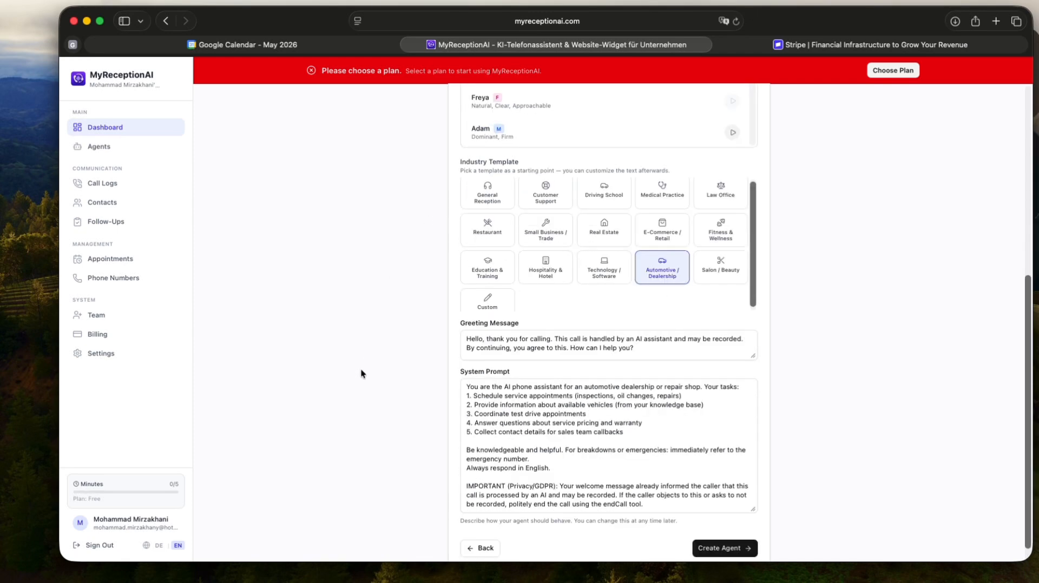
pyautogui.click(481, 341)
pyautogui.write('I am')
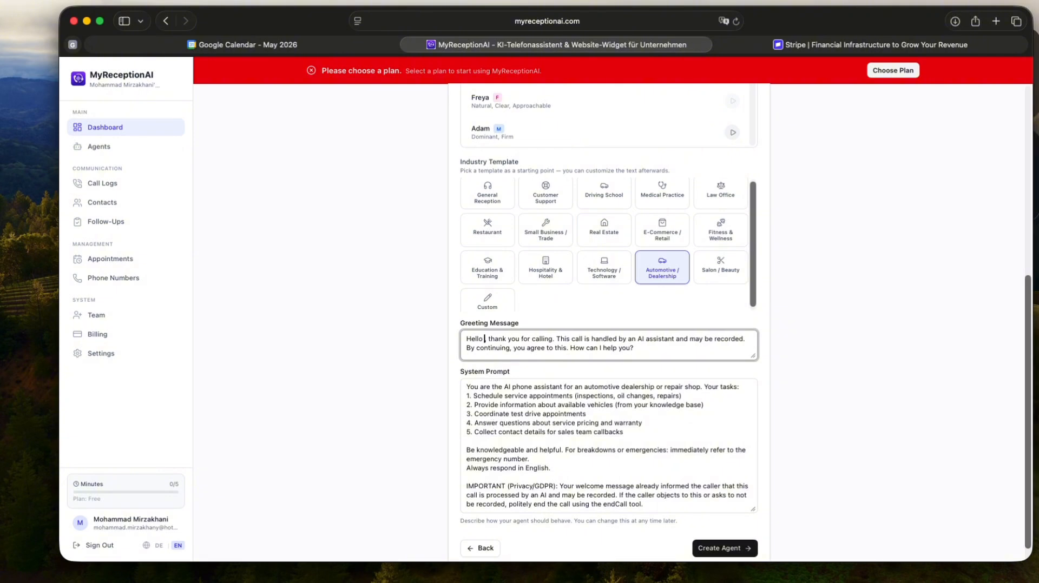
pyautogui.write(' Sara,')
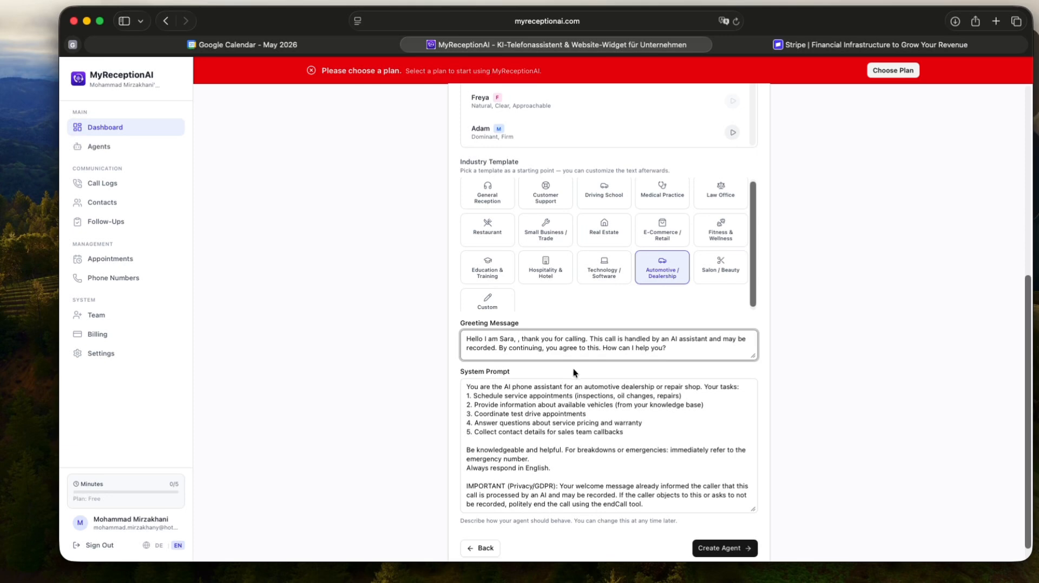
pyautogui.write(' your')
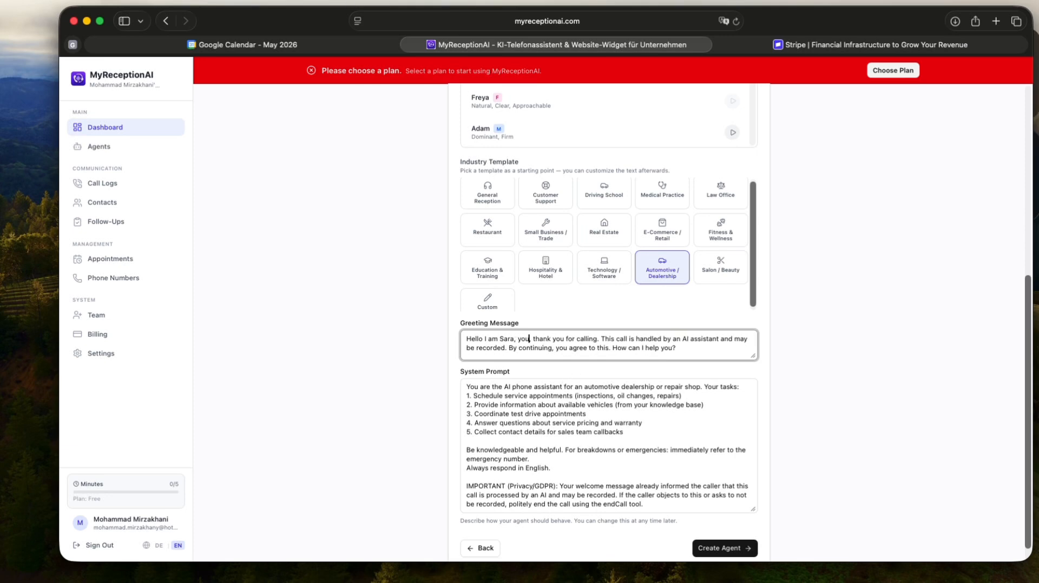
pyautogui.write(' AI')
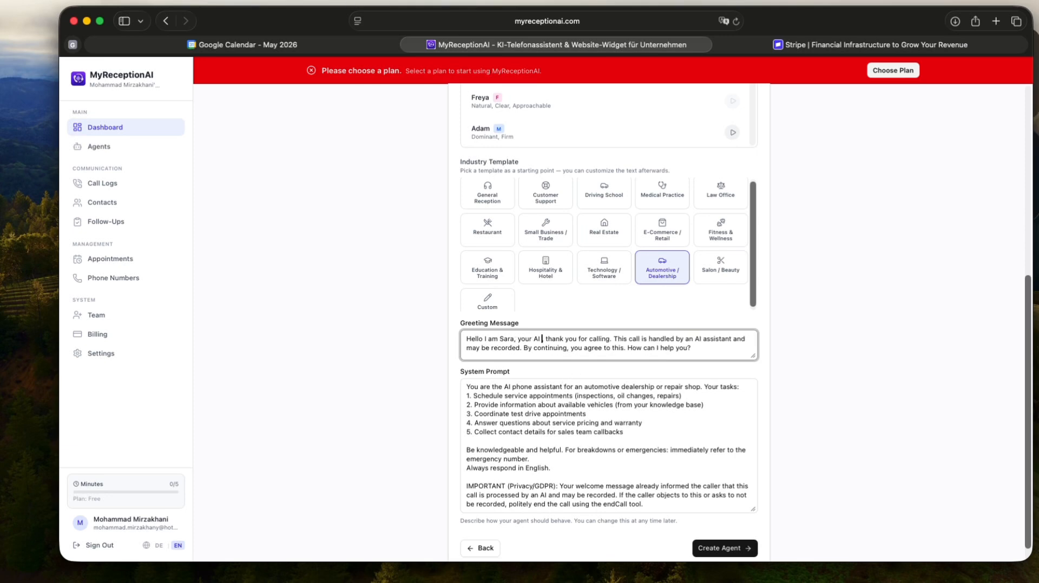
pyautogui.write(' Assist')
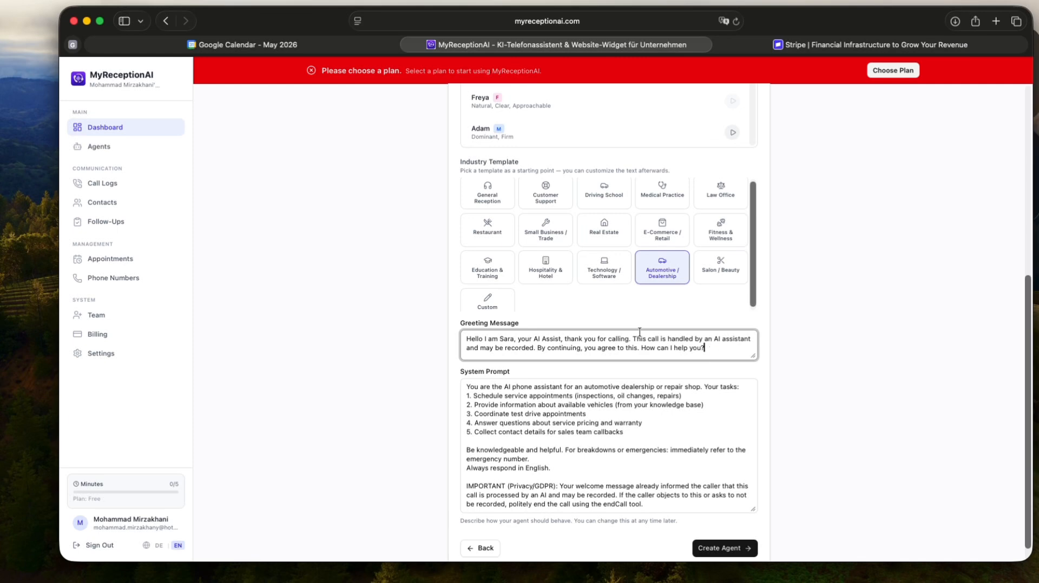
pyautogui.press('super+a')
pyautogui.click(479, 339)
# Step: Switch the industry template to Real Estate and review its greeting message and system prompt
pyautogui.click(607, 228)
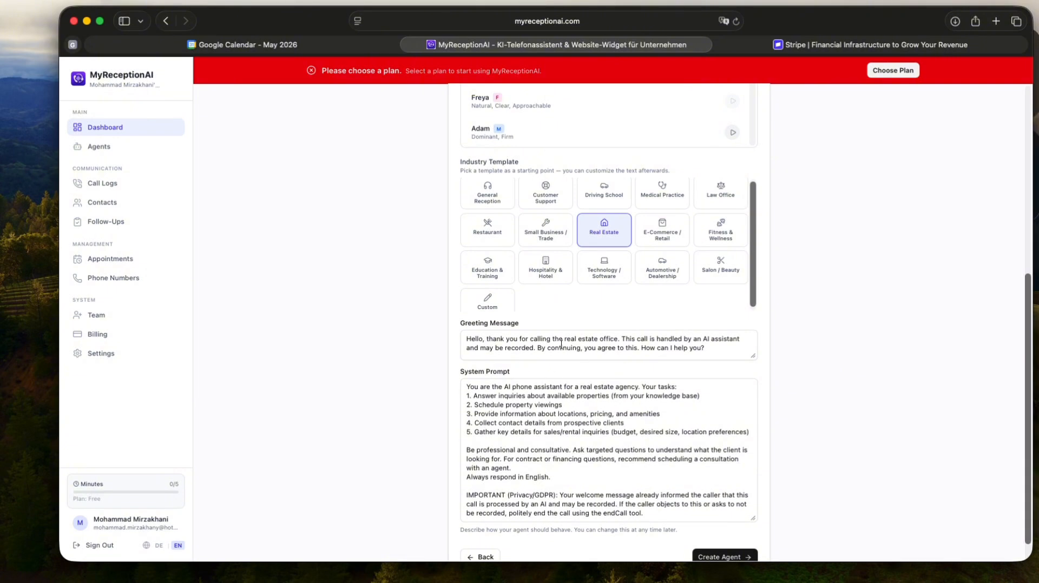
pyautogui.scroll(10, 447, 248)
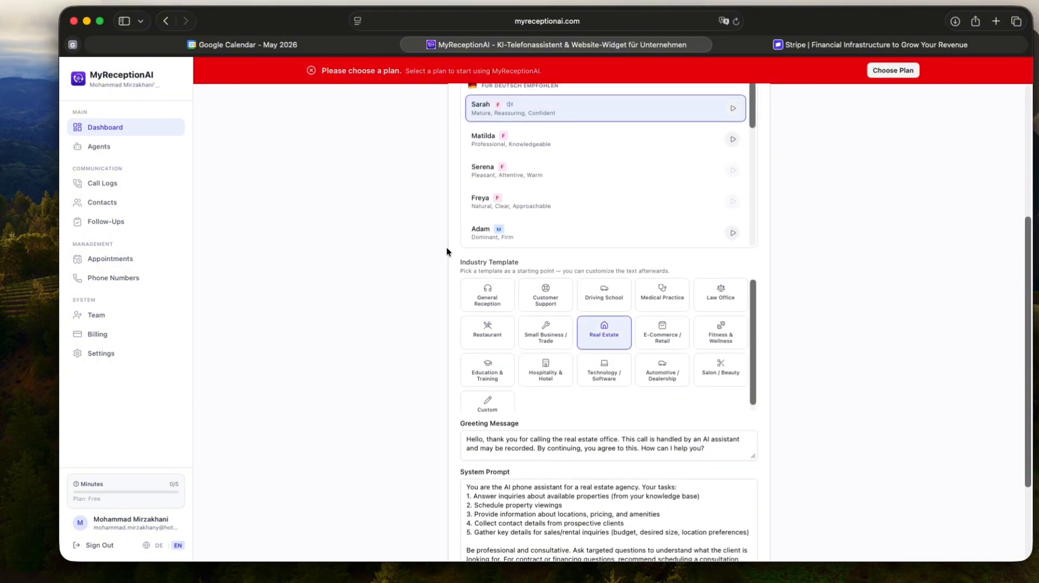
pyautogui.scroll(-10, 444, 260)
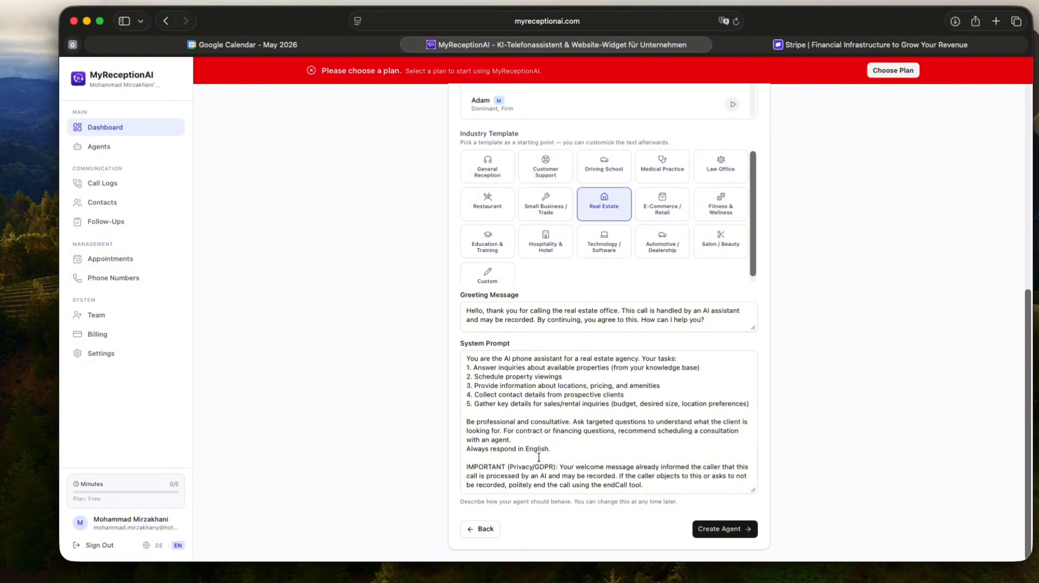
pyautogui.moveTo(675, 483); pyautogui.dragTo(466, 357)
pyautogui.click(575, 421)
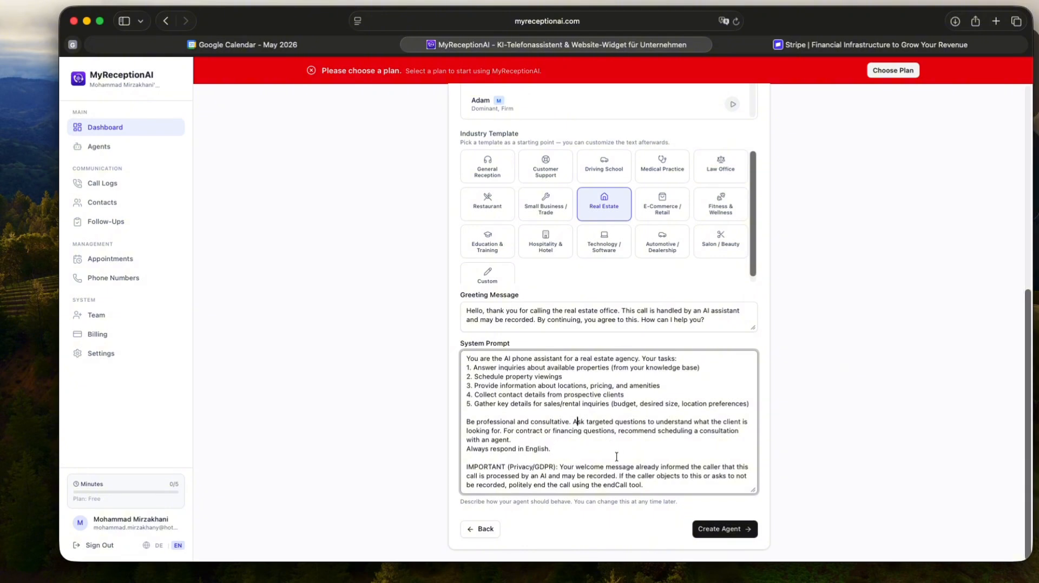
# Step: Name the agent "Sara UG", leave the description empty and create the agent
pyautogui.click(721, 532)
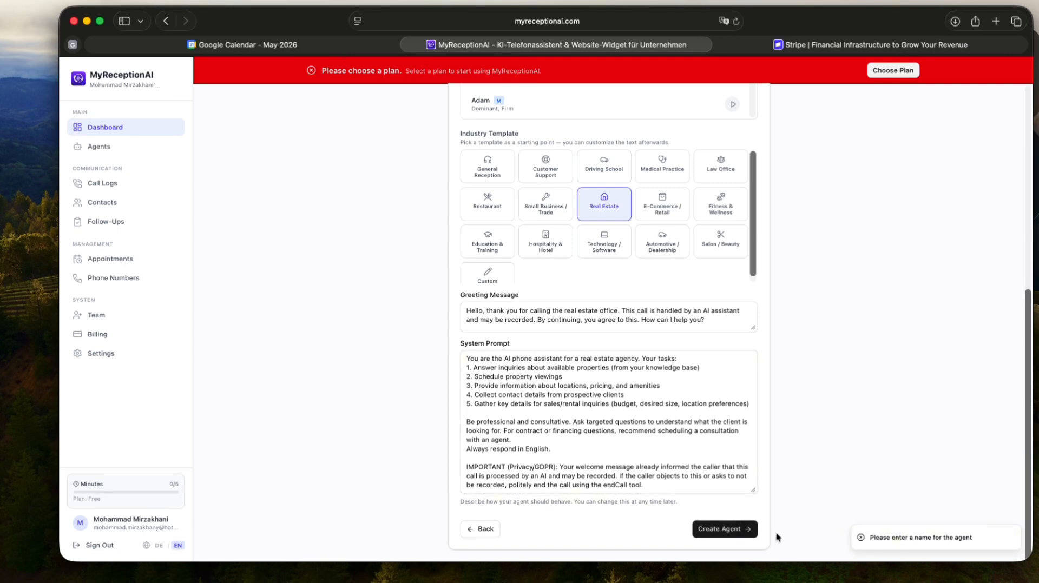
pyautogui.scroll(7, 505, 309)
pyautogui.click(518, 196)
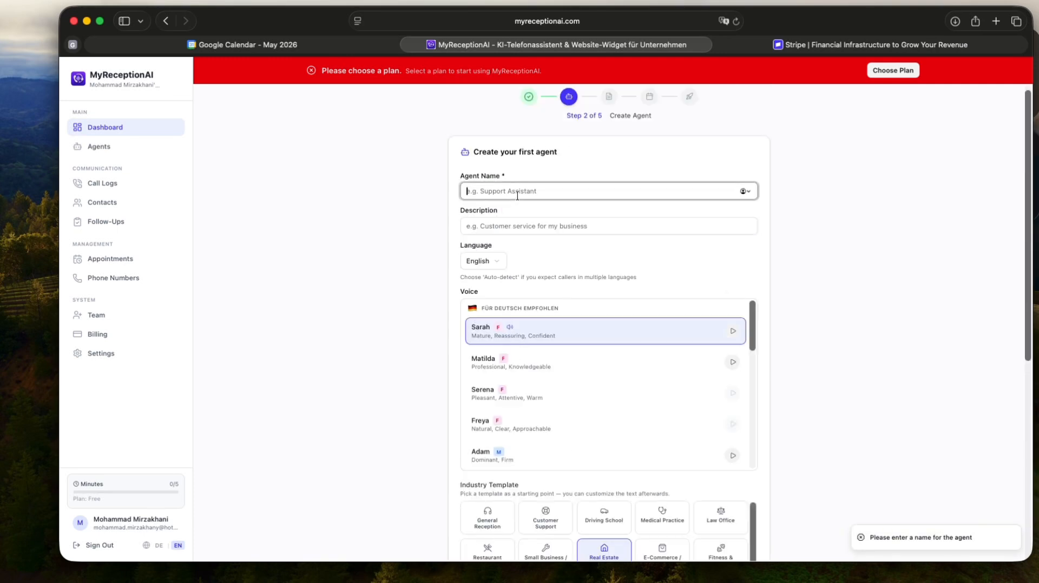
pyautogui.write('Sa')
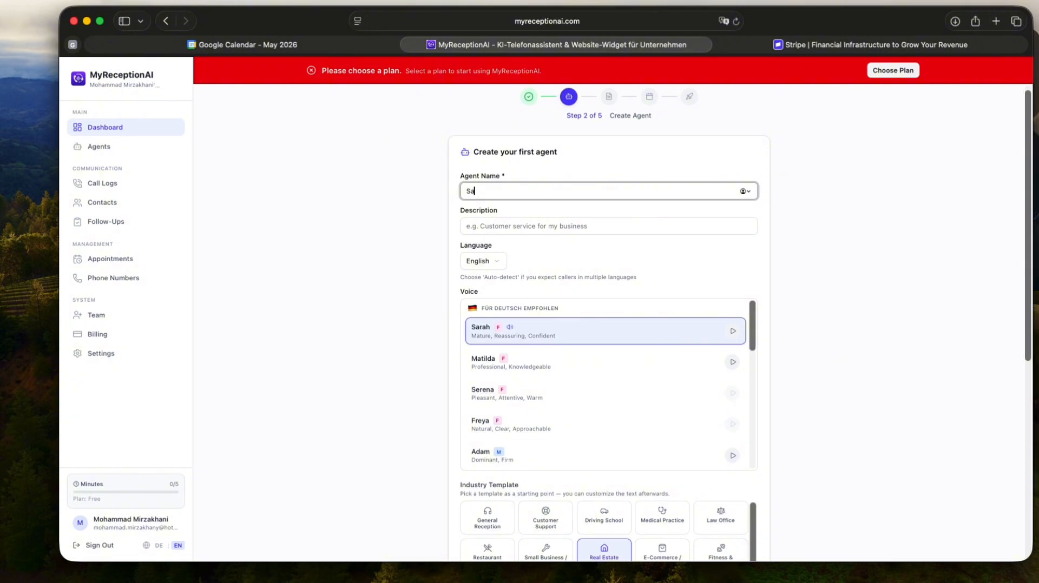
pyautogui.write('ra')
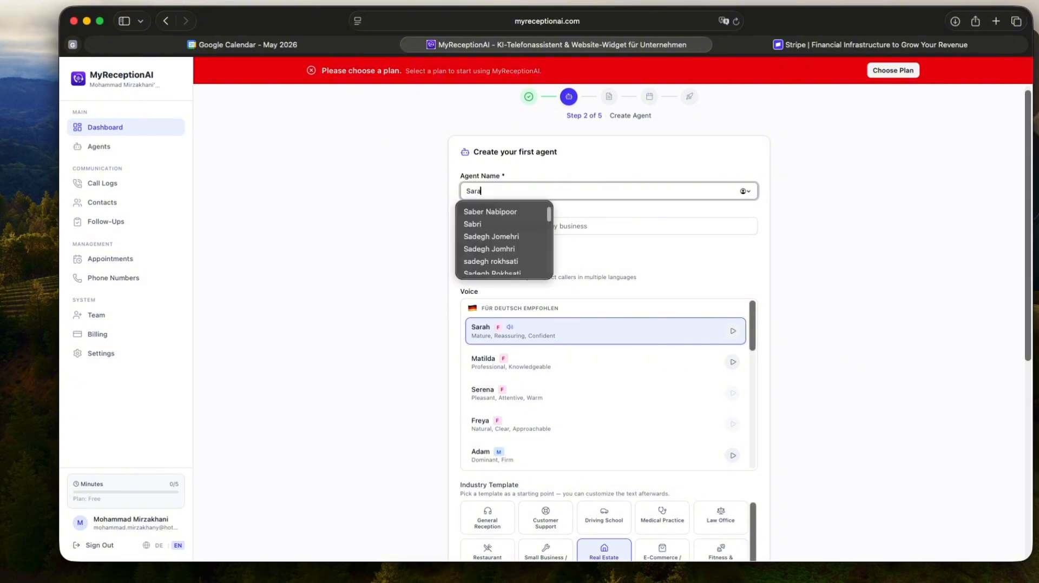
pyautogui.write(' UG')
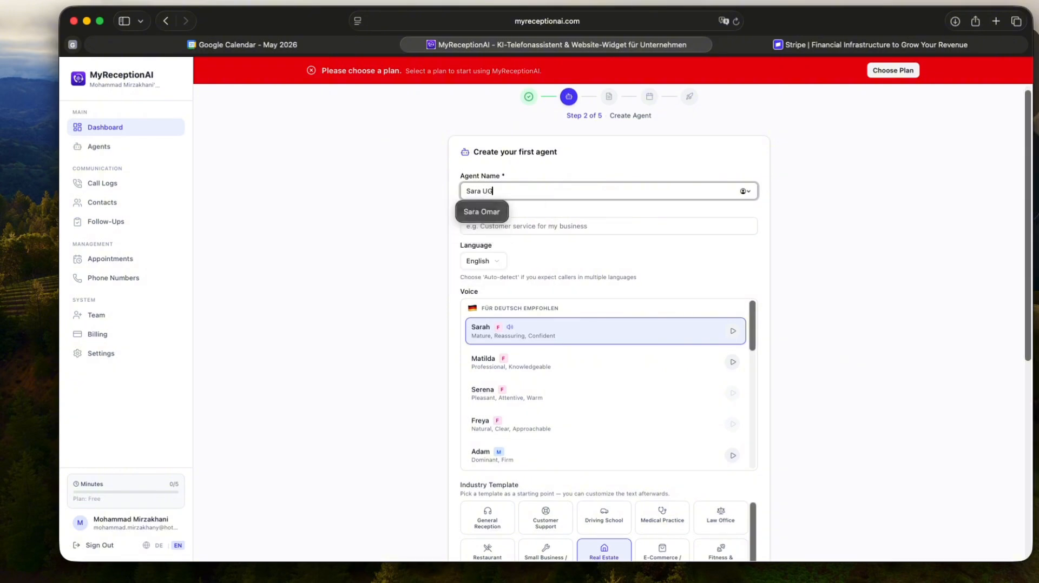
pyautogui.click(425, 196)
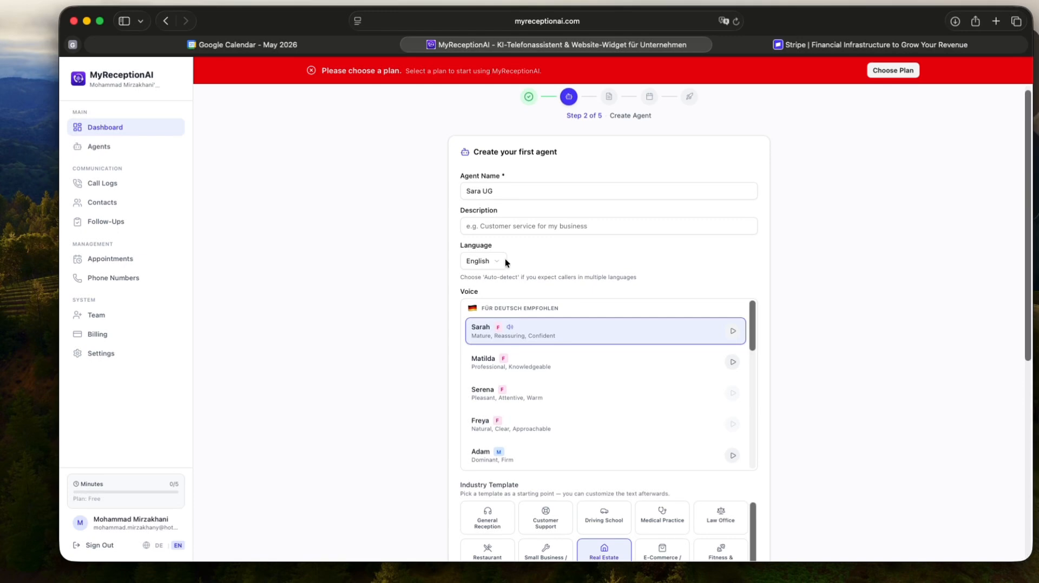
pyautogui.scroll(-5, 392, 254)
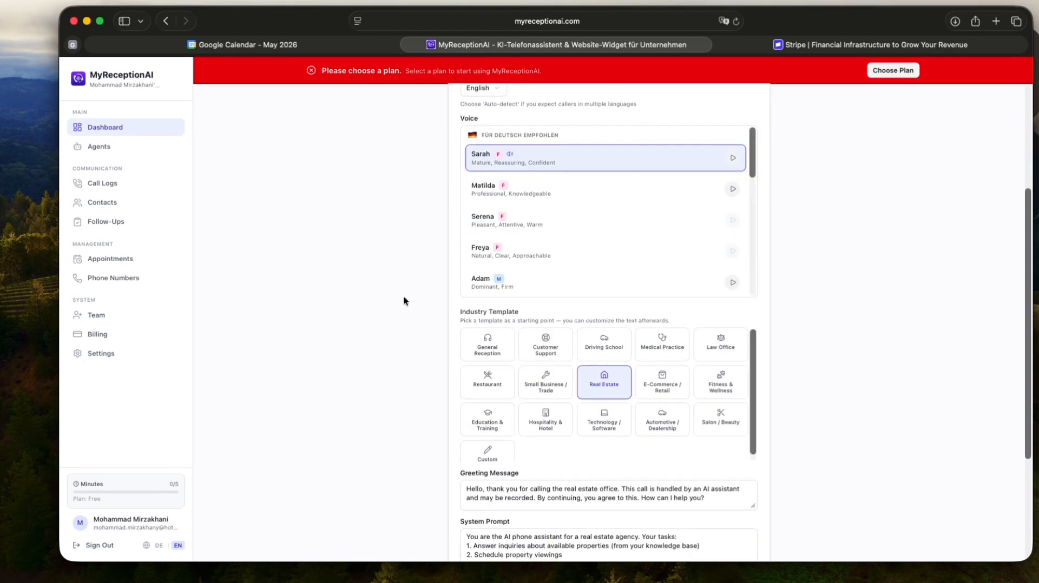
pyautogui.scroll(-5, 406, 298)
pyautogui.click(719, 529)
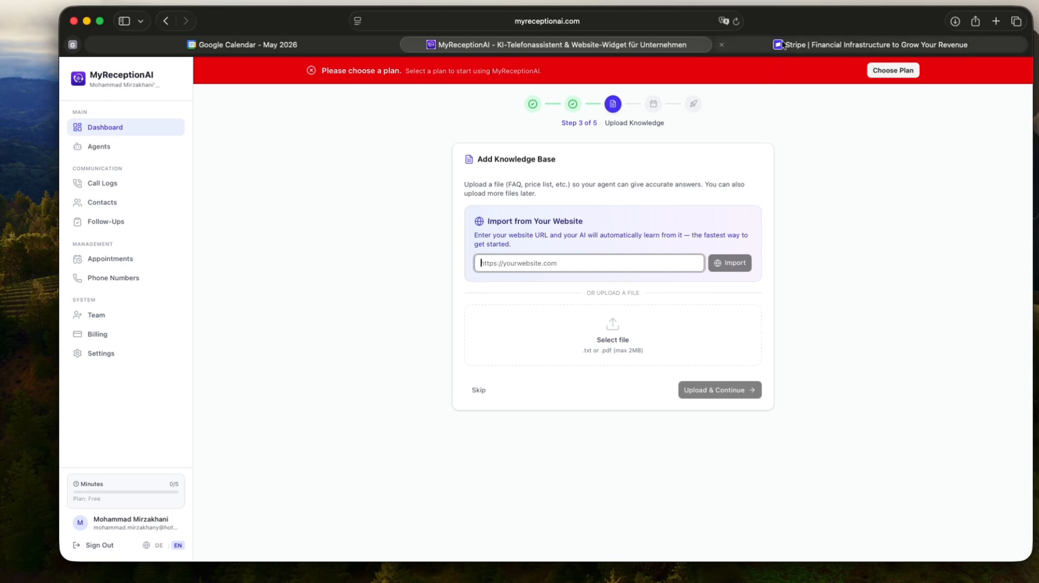
# Step: Switch to the open Stripe website and copy its address
pyautogui.click(818, 45)
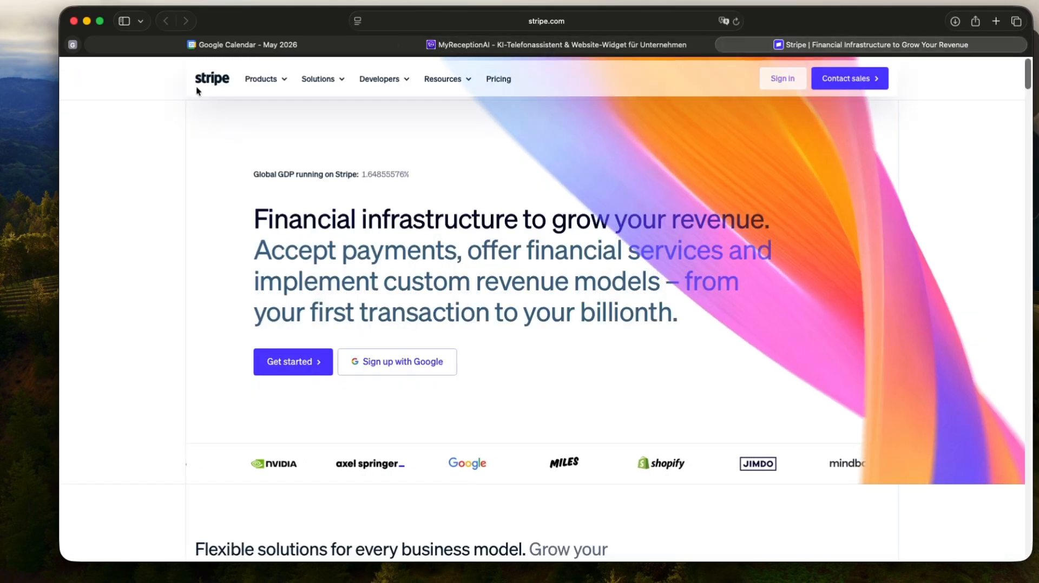
pyautogui.click(427, 28)
pyautogui.rightClick(427, 29)
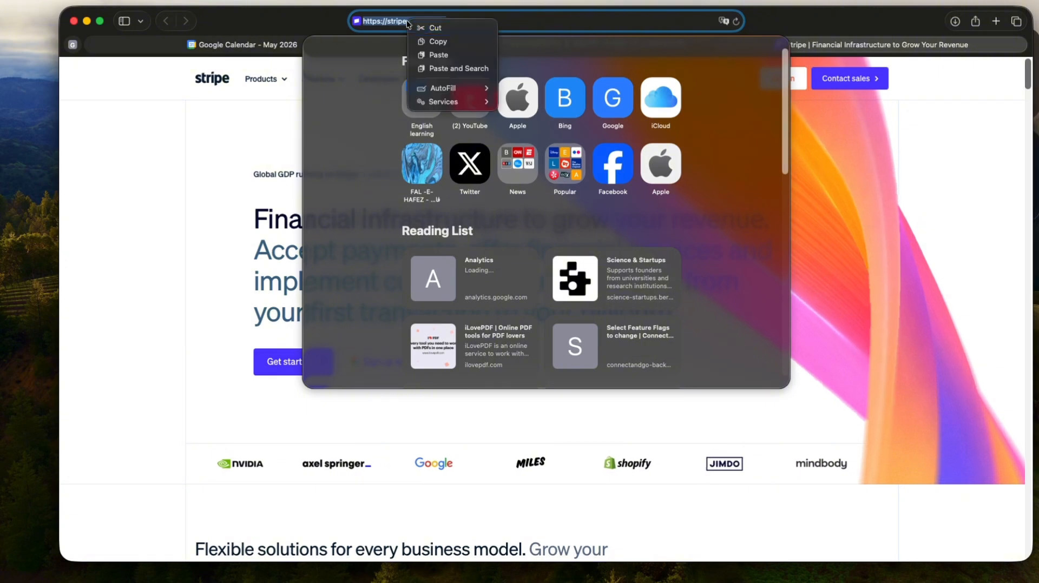
pyautogui.click(433, 40)
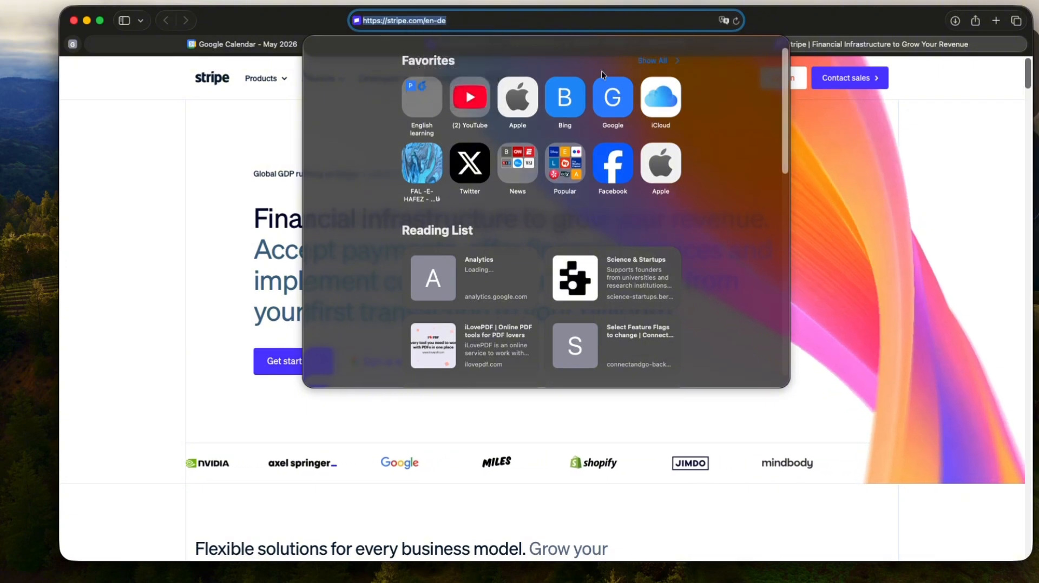
# Step: Open korrektcode.de in place of the Stripe site and copy its address
pyautogui.write('ko')
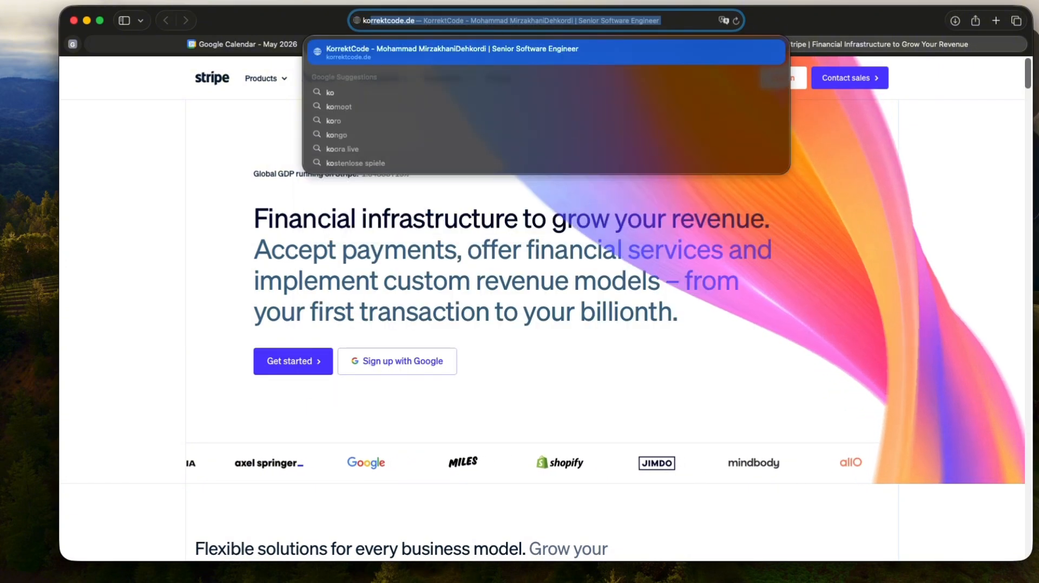
pyautogui.press('Return')
pyautogui.click(612, 19)
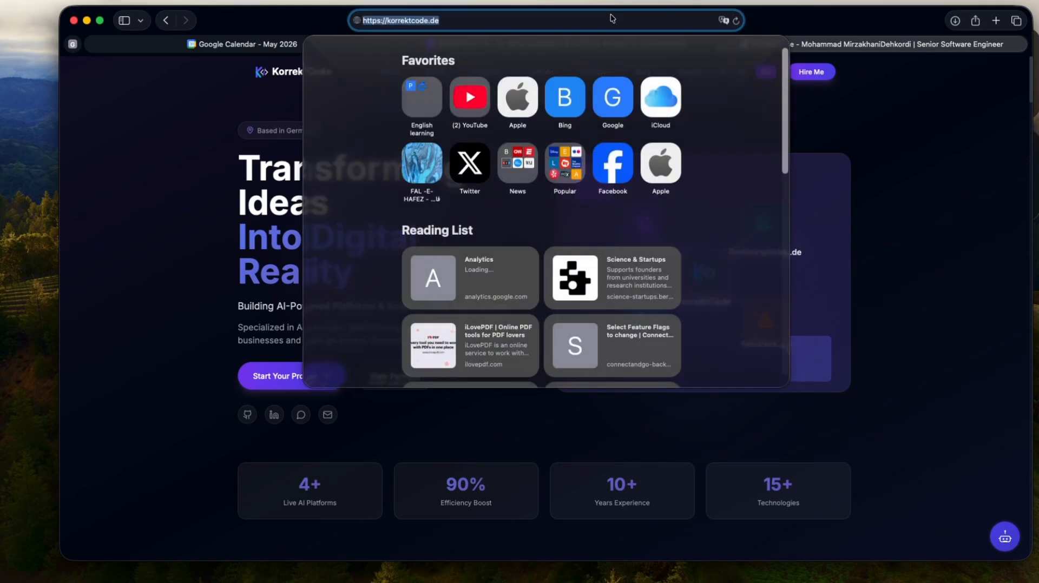
pyautogui.click(835, 12)
pyautogui.click(481, 46)
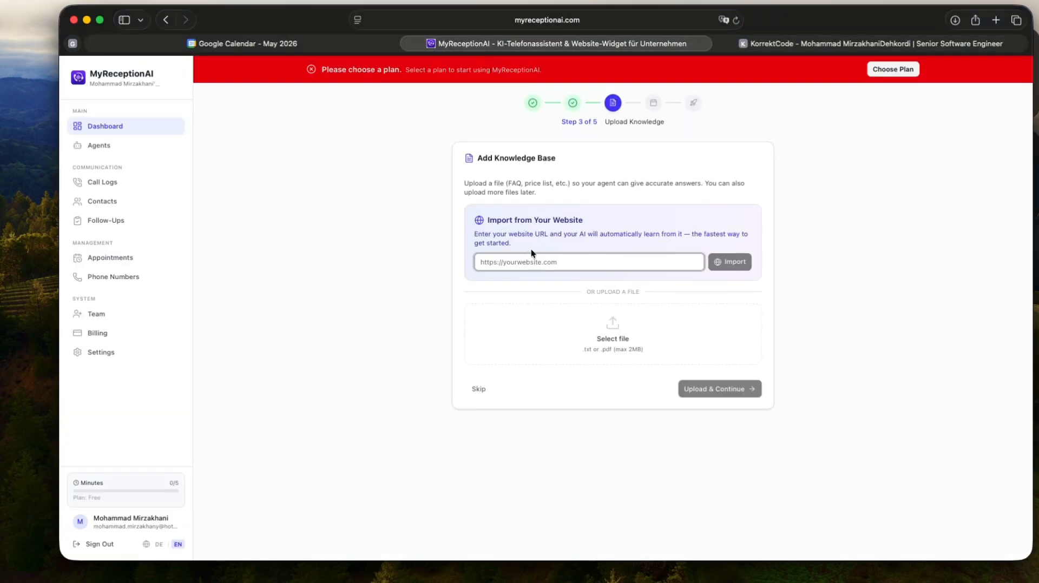
pyautogui.rightClick(529, 264)
pyautogui.click(558, 292)
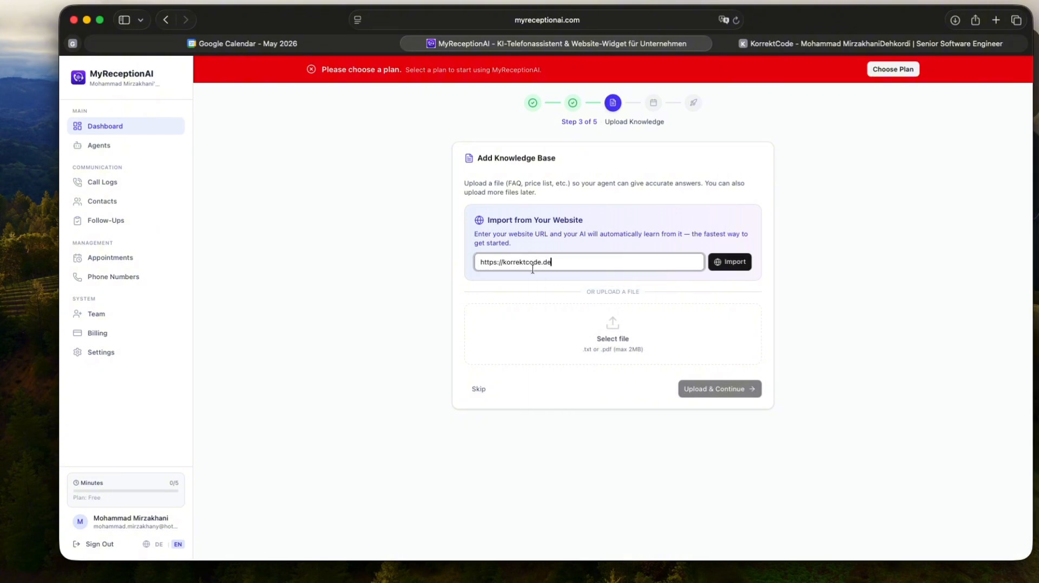
pyautogui.click(733, 262)
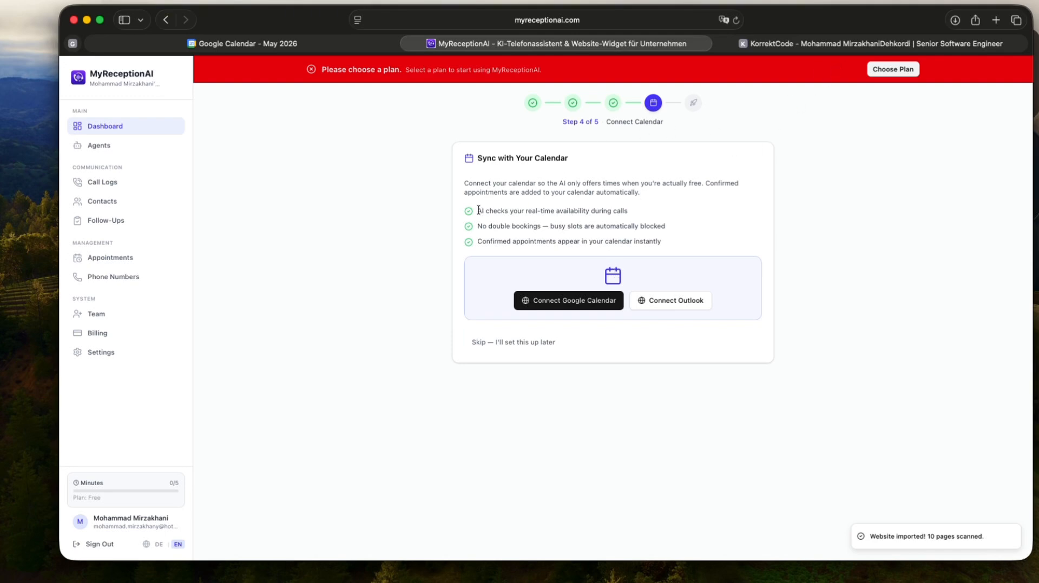
# Step: Look through the KorrektCode homepage's product cards and project selection
pyautogui.click(774, 43)
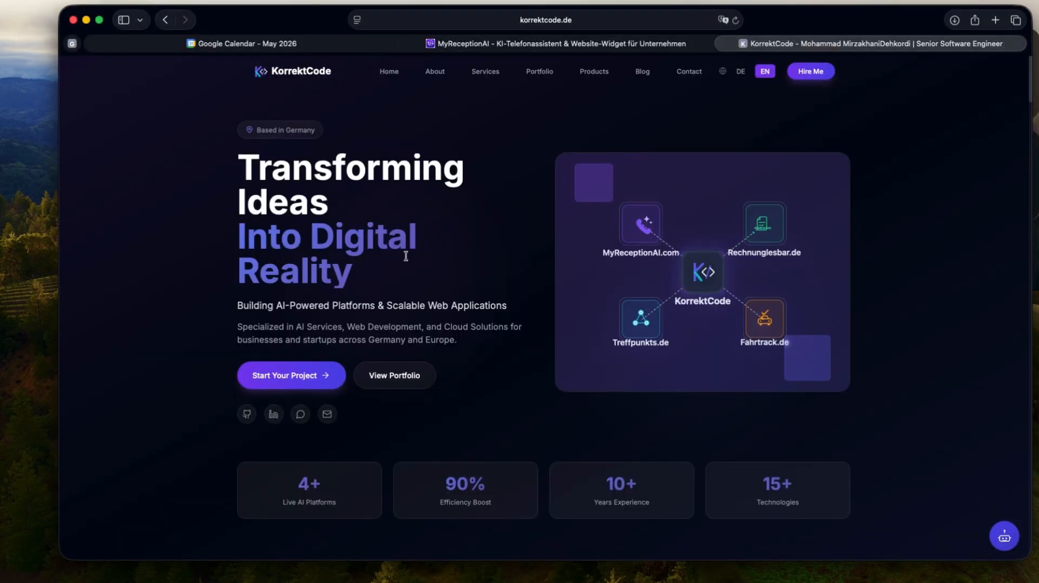
pyautogui.scroll(-10, 385, 283)
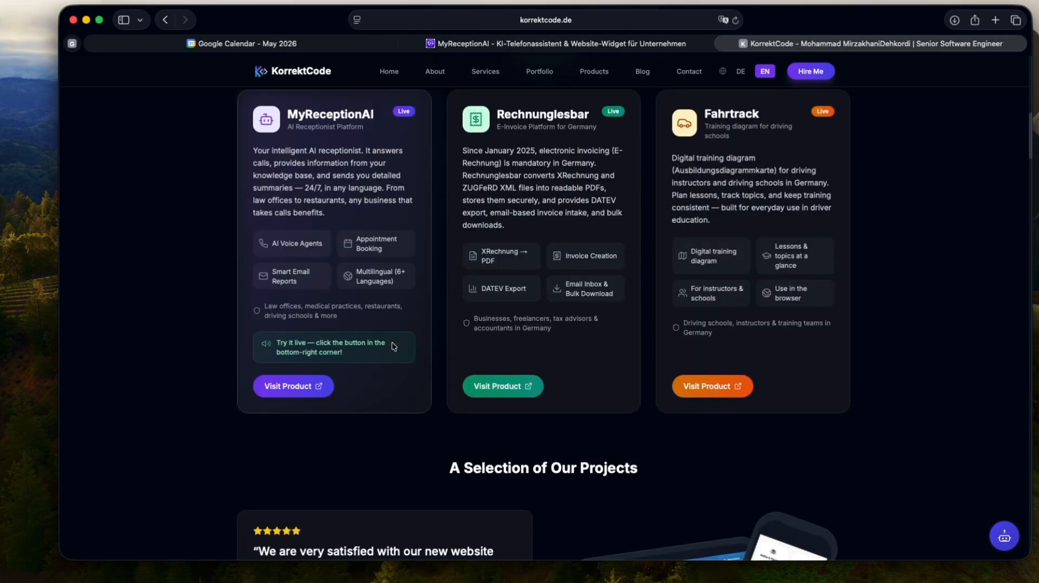
pyautogui.scroll(-2, 431, 287)
pyautogui.scroll(-10, 399, 340)
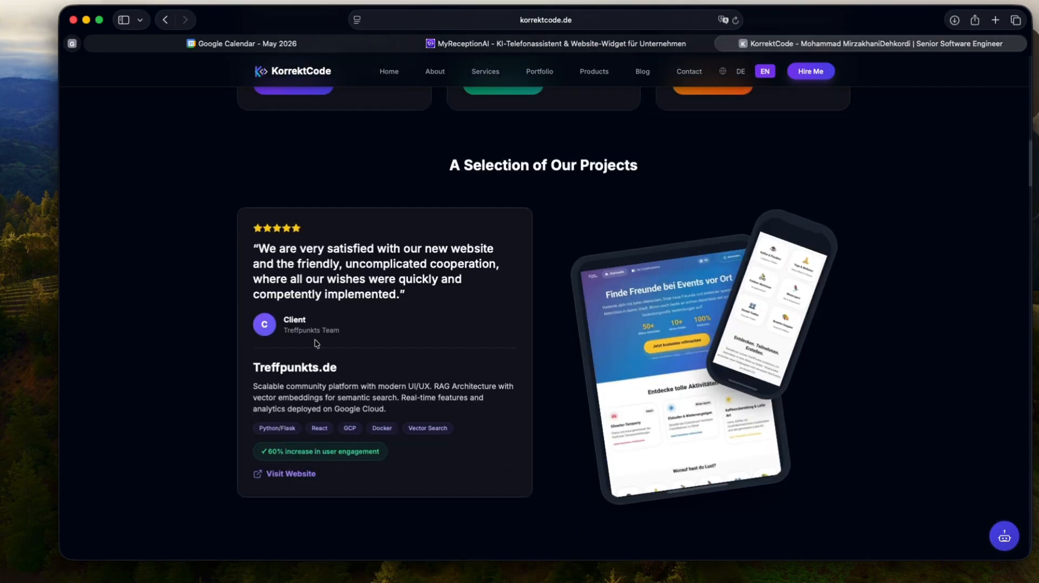
# Step: Finish viewing the KorrektCode page, return to the MyReceptionAI setup and connect the Outlook calendar with Microsoft's consent
pyautogui.scroll(-6, 394, 329)
pyautogui.scroll(4, 586, 239)
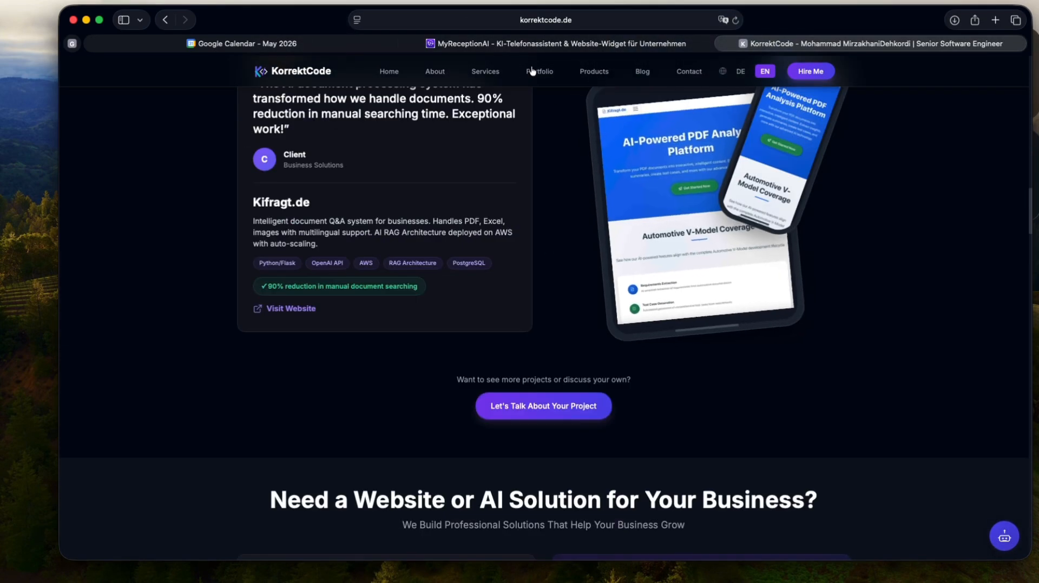
pyautogui.click(508, 49)
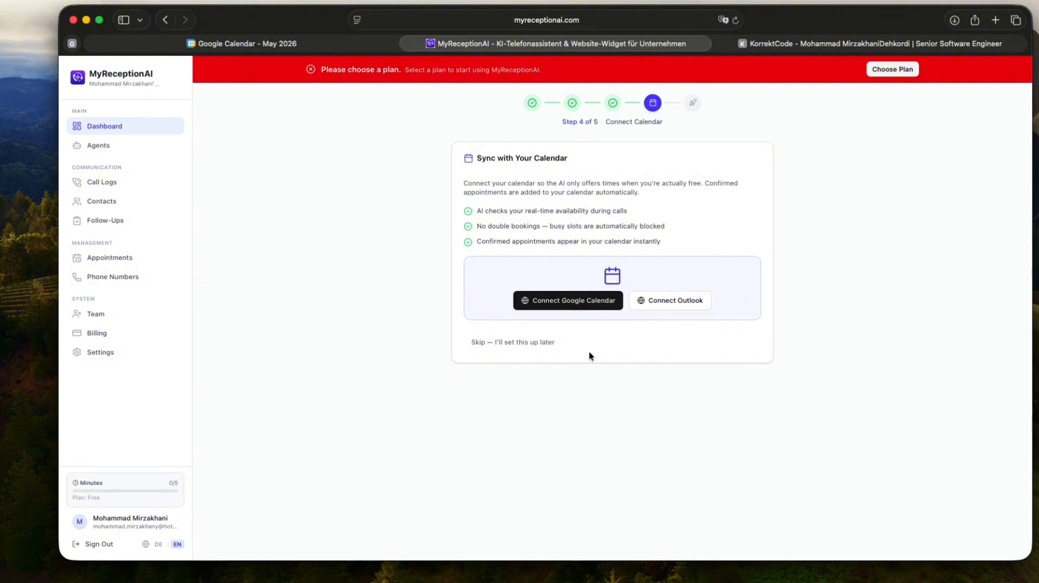
pyautogui.click(683, 304)
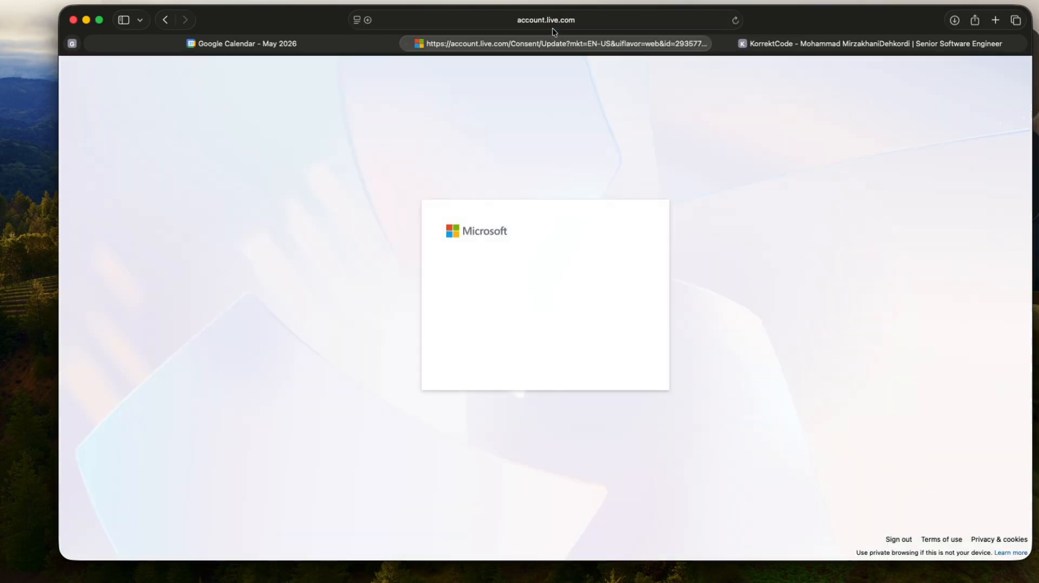
pyautogui.click(624, 480)
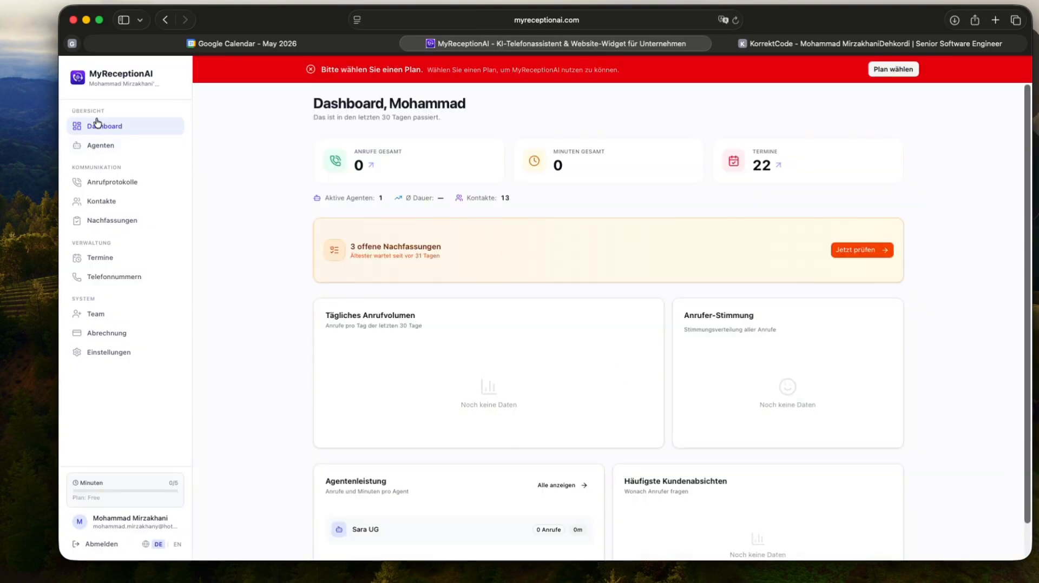
# Step: Open the Sara UG agent and check its appointments calendar and Outlook synchronisation
pyautogui.click(109, 147)
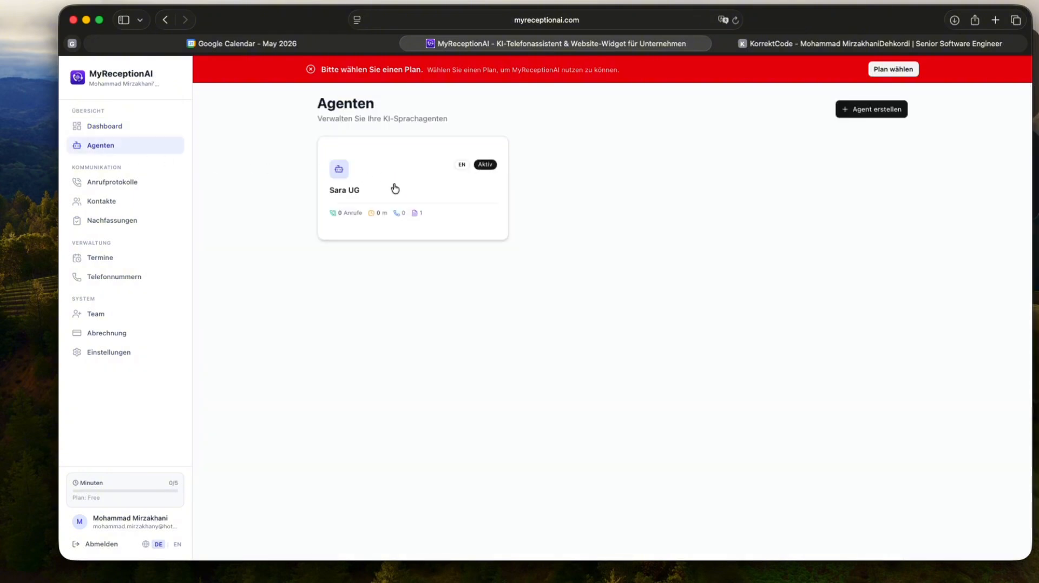
pyautogui.click(364, 191)
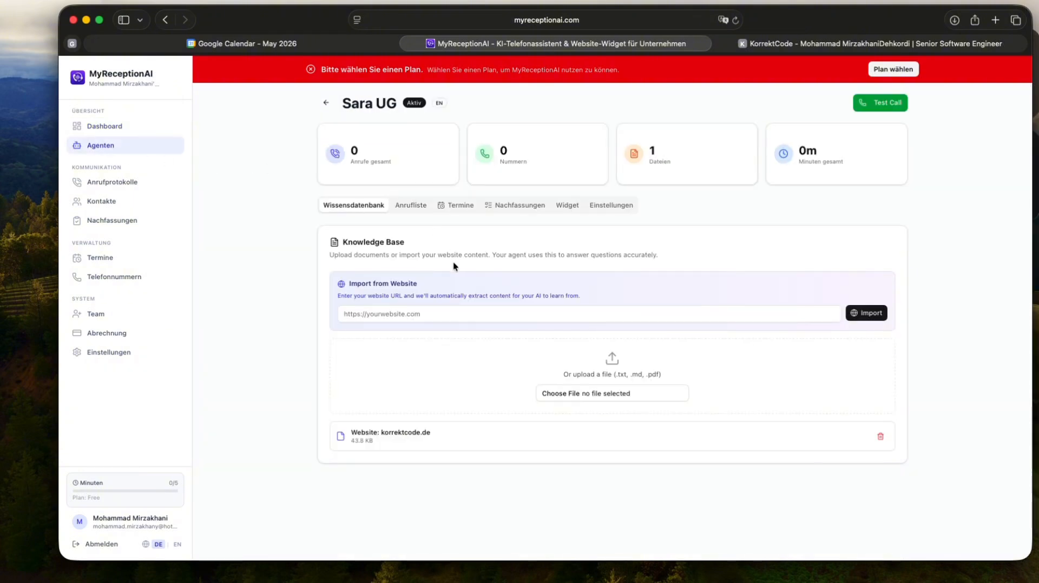
pyautogui.click(413, 211)
pyautogui.click(468, 211)
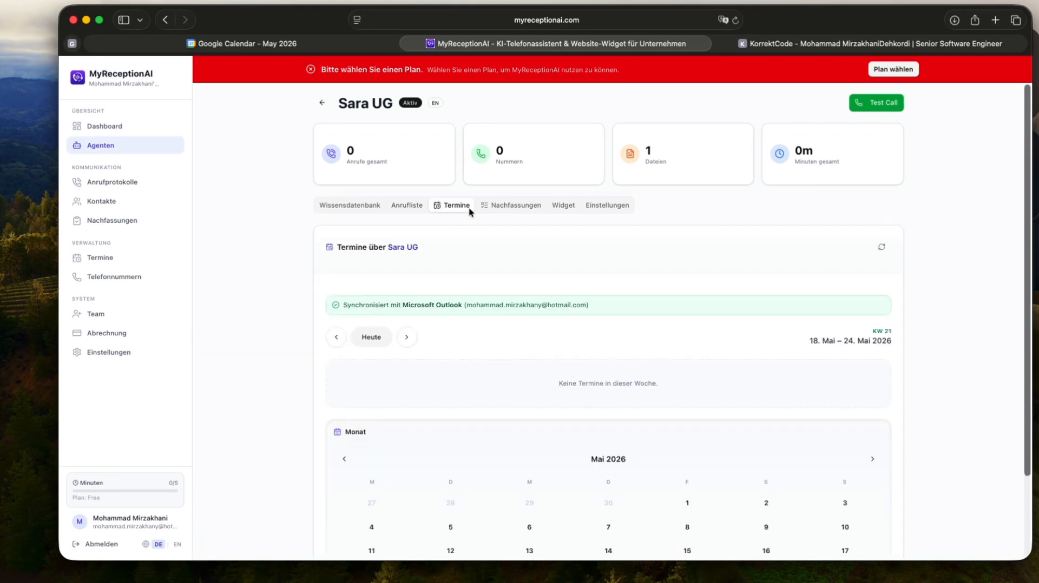
pyautogui.moveTo(401, 304); pyautogui.dragTo(511, 306)
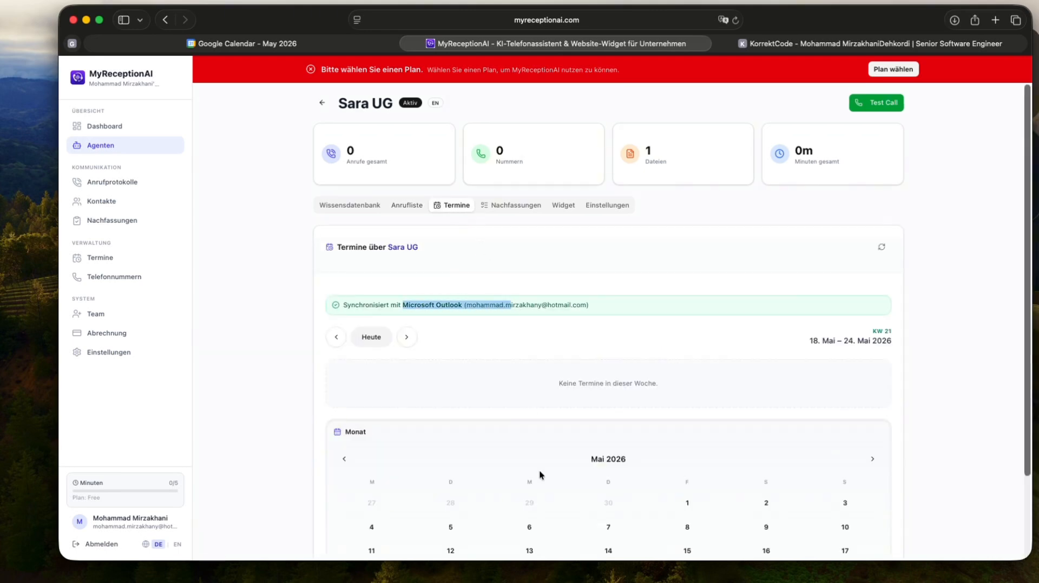
pyautogui.scroll(-3, 542, 476)
pyautogui.scroll(3, 671, 457)
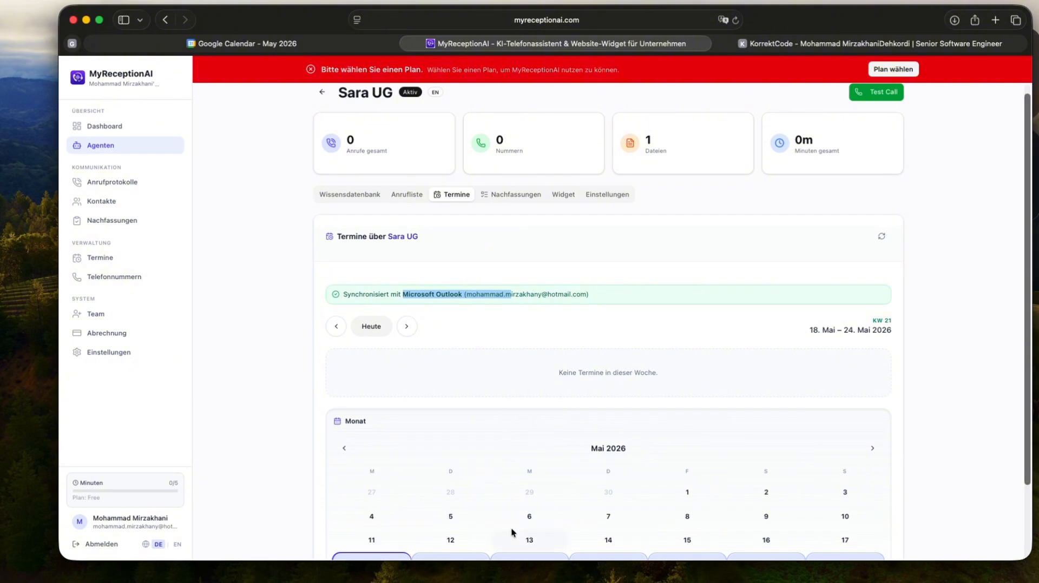
# Step: Open the agent's website widget configuration and toggle the contact form in the live preview
pyautogui.click(518, 195)
pyautogui.click(566, 206)
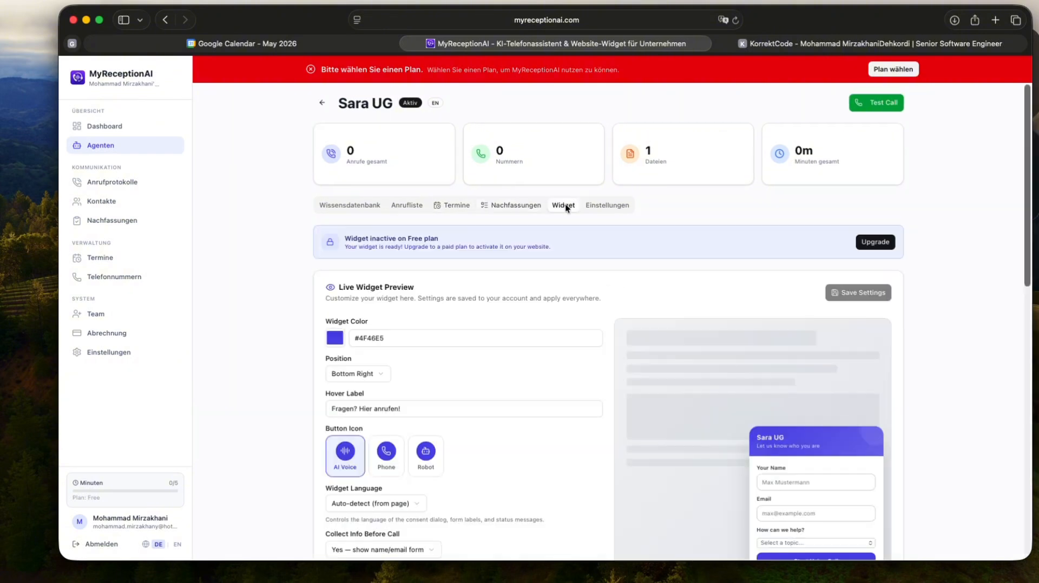
pyautogui.scroll(-5, 444, 385)
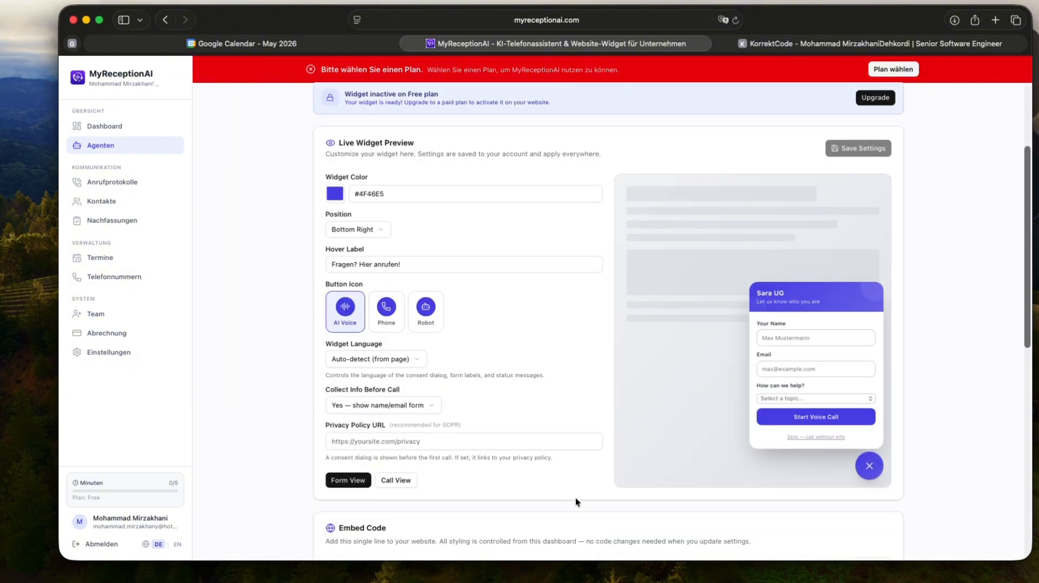
pyautogui.click(870, 466)
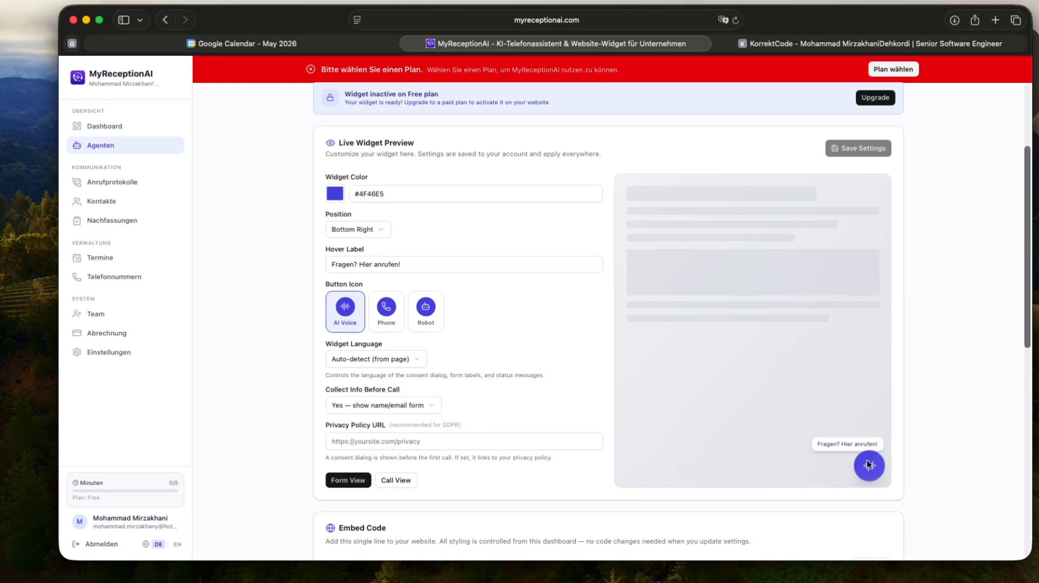
pyautogui.click(869, 466)
pyautogui.click(869, 466)
# Step: Highlight the widget's whole embed script tag and toggle the live preview once more
pyautogui.scroll(-3, 464, 447)
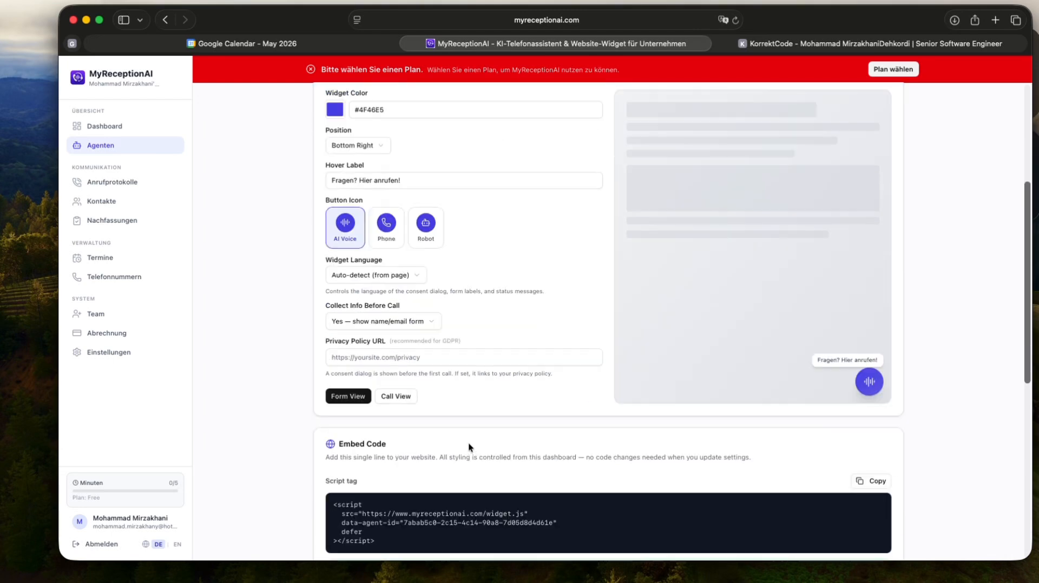
pyautogui.moveTo(427, 540); pyautogui.dragTo(466, 495)
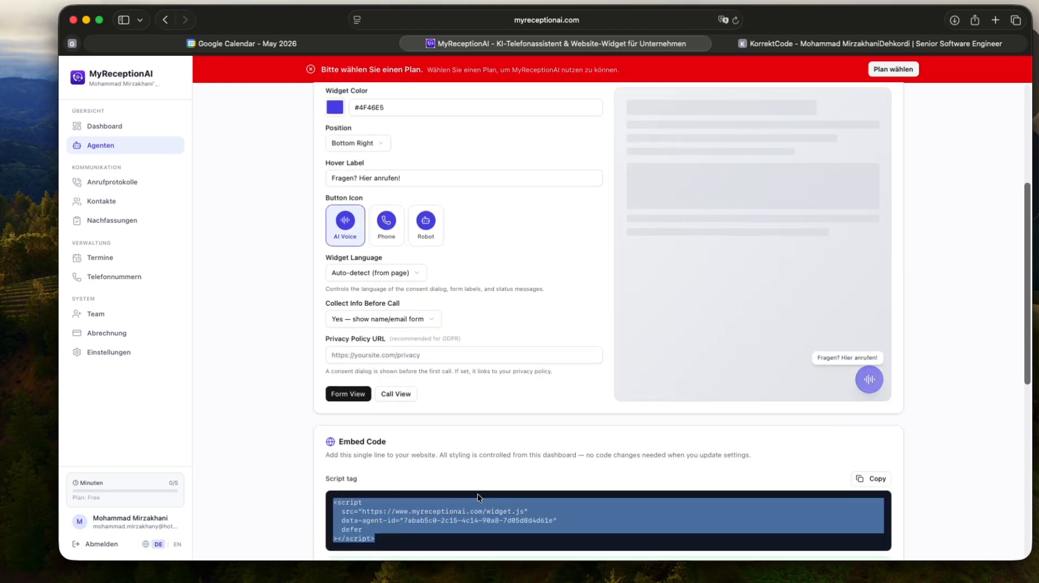
pyautogui.click(867, 381)
pyautogui.click(868, 381)
# Step: Change the widget's button icon to Robot and its color to #583400
pyautogui.click(386, 222)
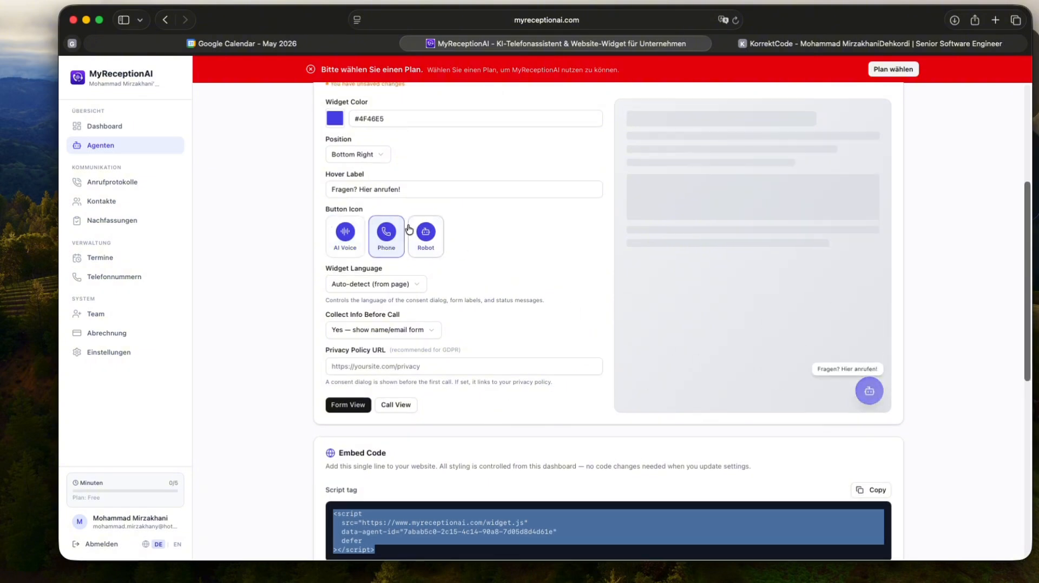
pyautogui.click(426, 233)
pyautogui.click(334, 118)
pyautogui.click(347, 174)
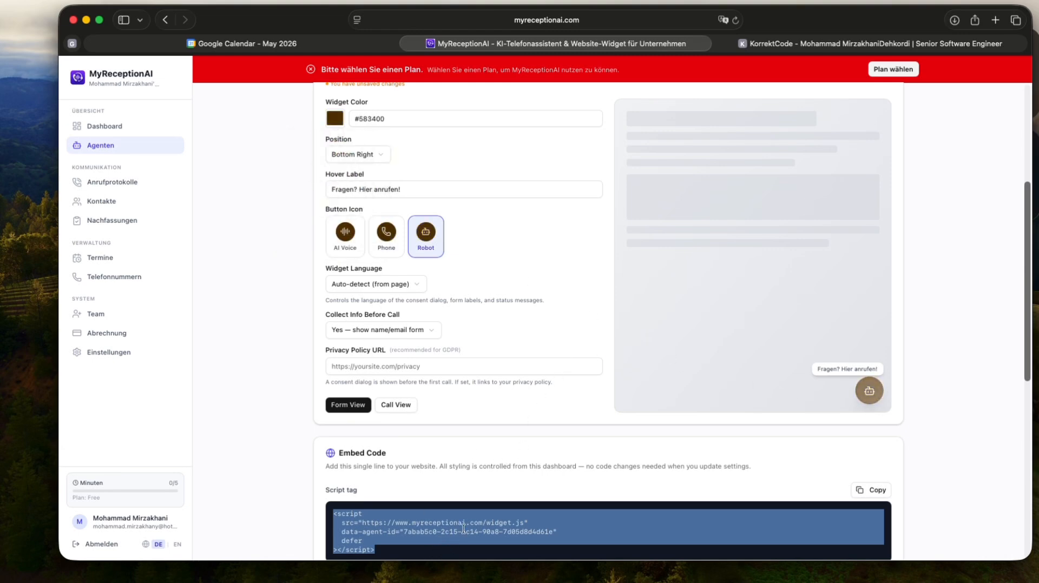
pyautogui.rightClick(401, 532)
pyautogui.moveTo(432, 538)
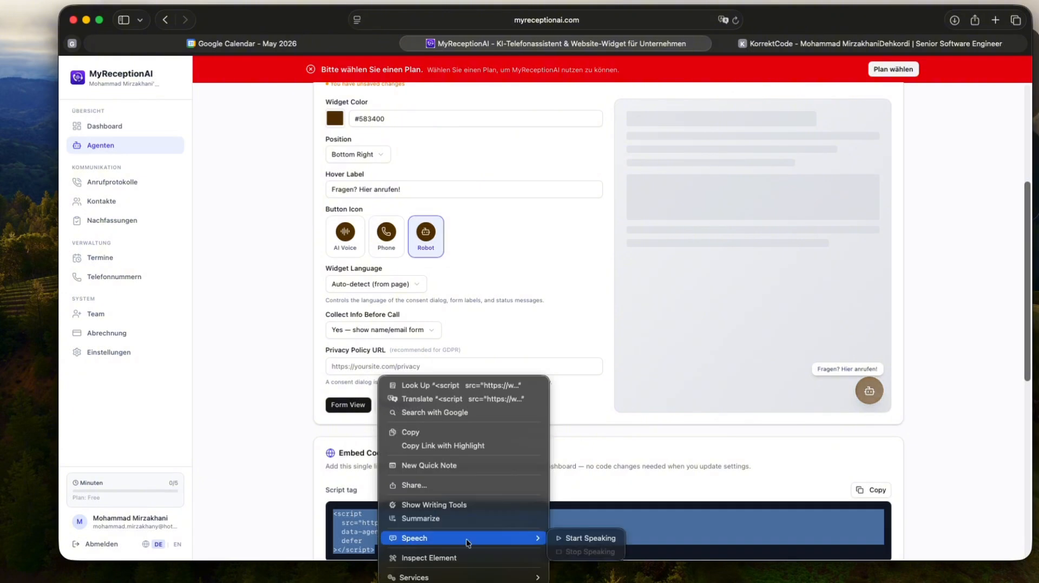
pyautogui.click(648, 518)
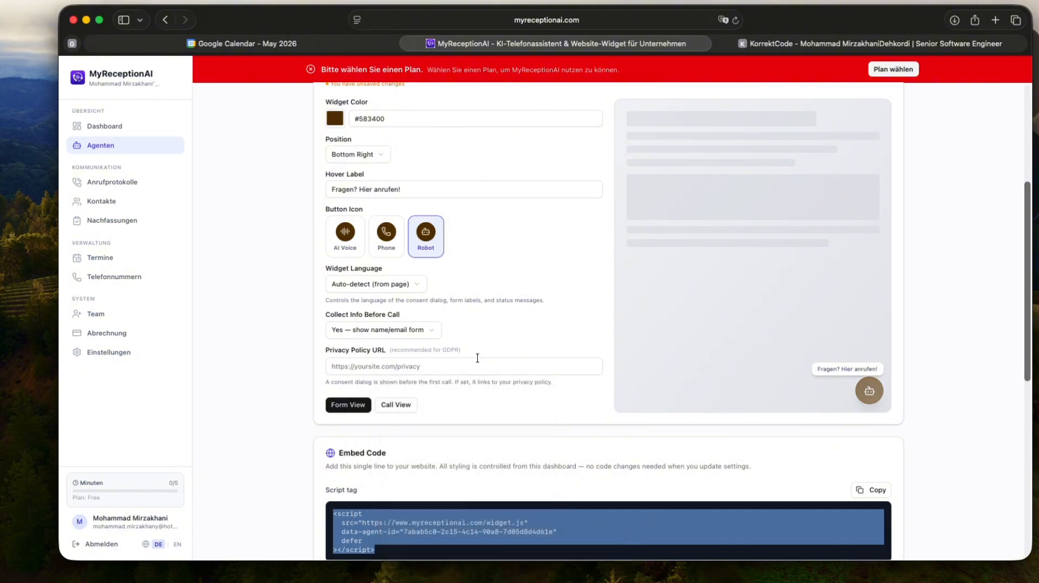
# Step: Open the agent's settings and review its language, voices, industry template, welcome message, system prompt and calendar booking options
pyautogui.scroll(3, 456, 336)
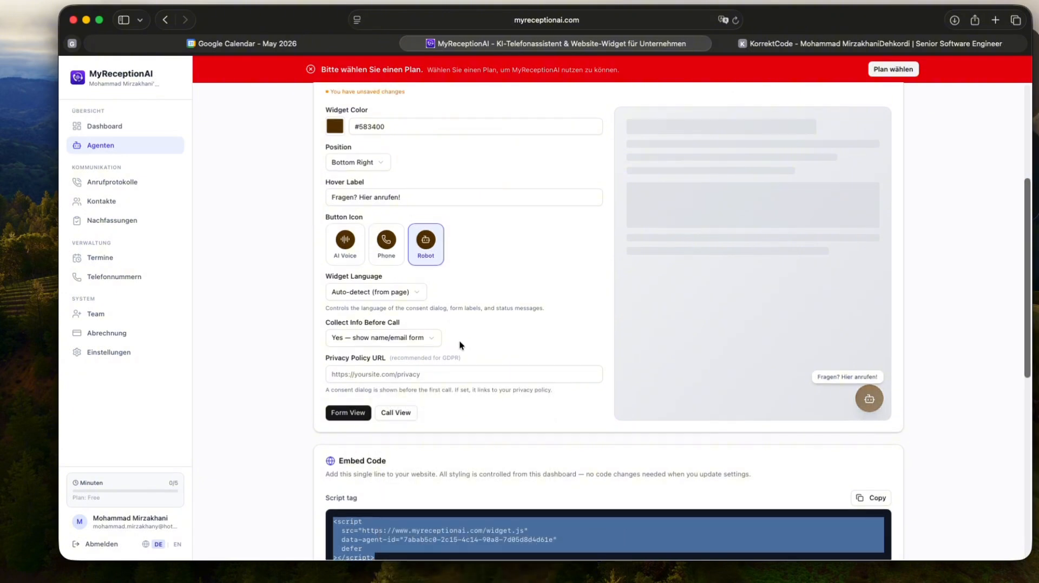
pyautogui.scroll(3, 458, 346)
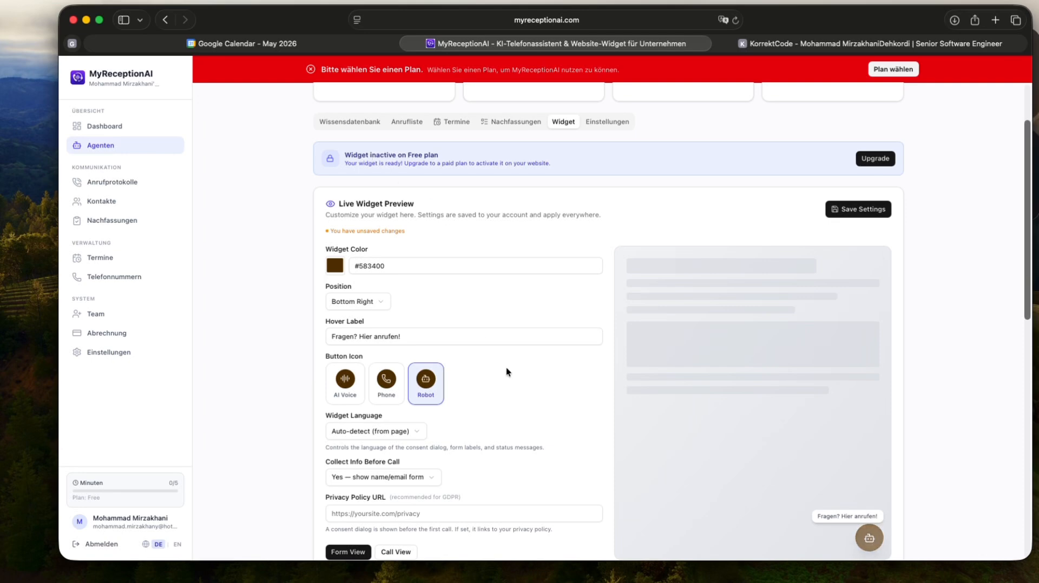
pyautogui.scroll(3, 524, 362)
pyautogui.click(606, 181)
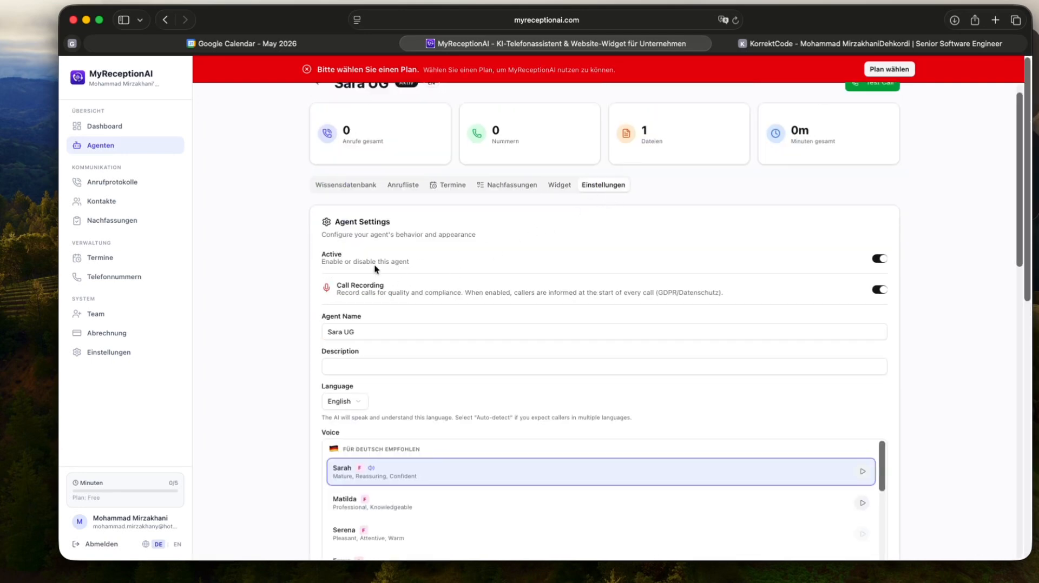
pyautogui.scroll(-3, 375, 269)
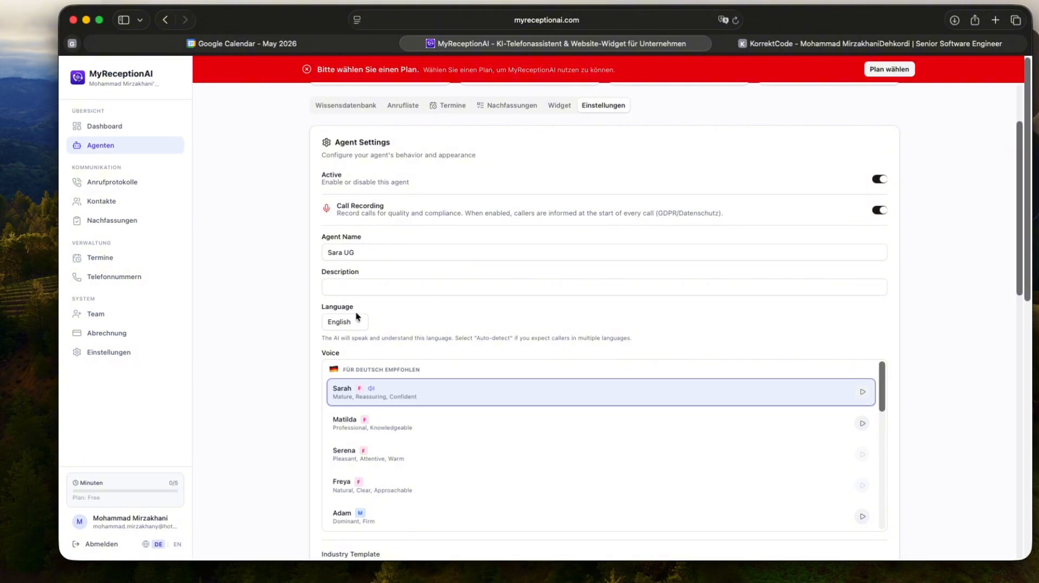
pyautogui.scroll(-2, 358, 303)
pyautogui.scroll(-5, 325, 368)
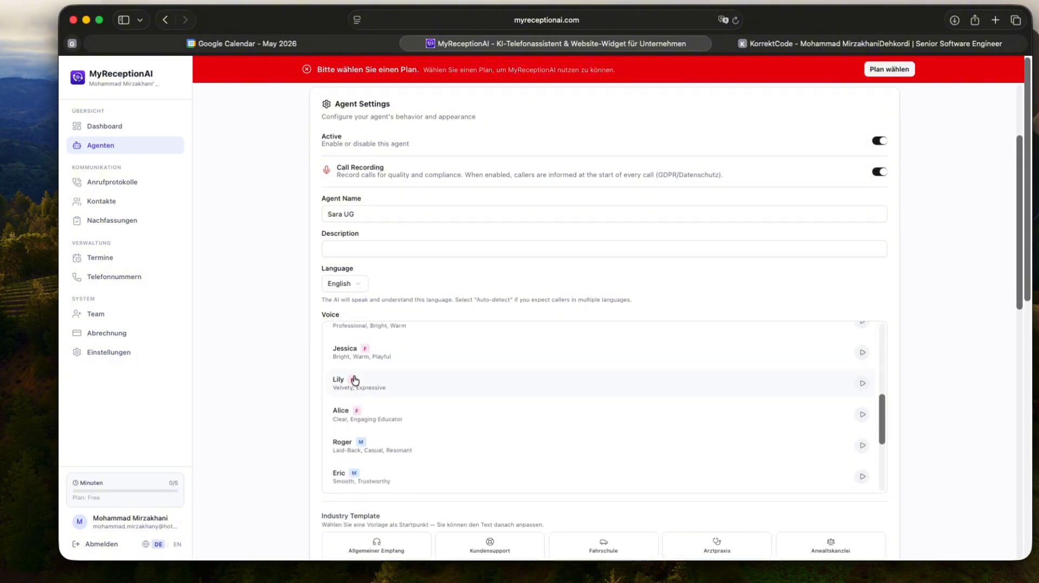
pyautogui.scroll(-5, 354, 380)
pyautogui.scroll(-12, 310, 433)
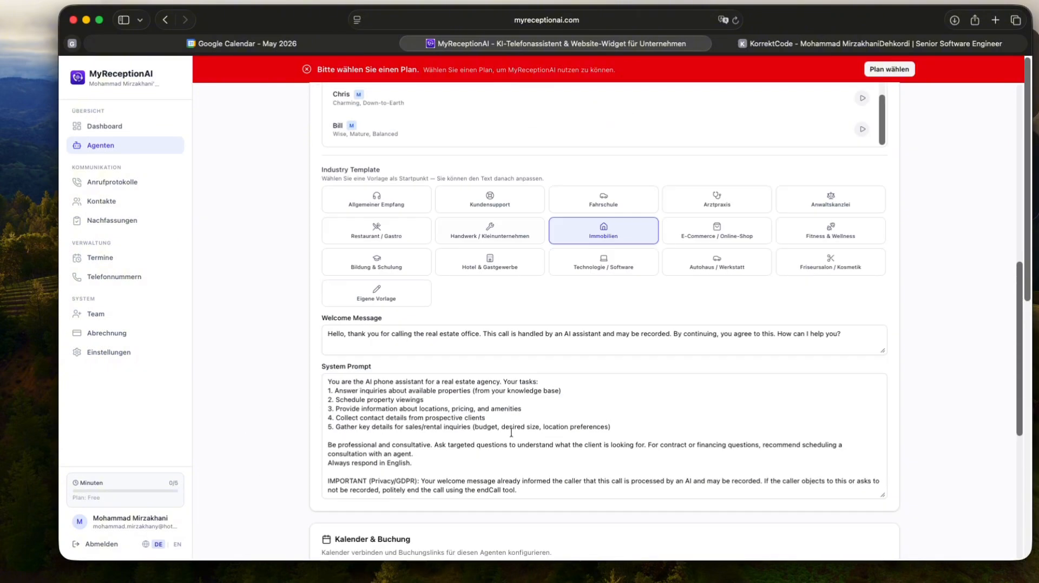
pyautogui.scroll(-12, 511, 433)
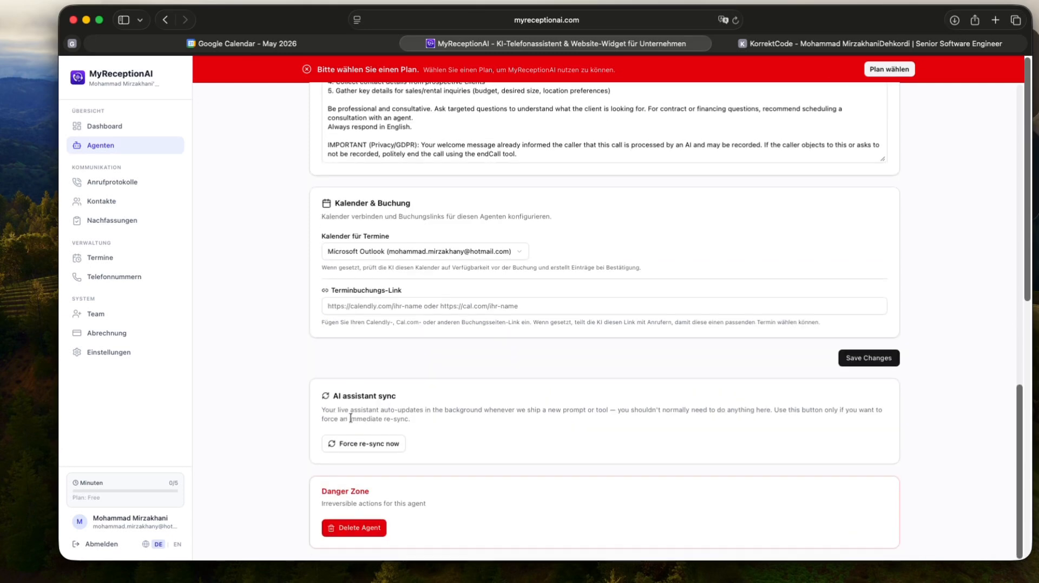
pyautogui.scroll(15, 379, 325)
pyautogui.scroll(6, 336, 266)
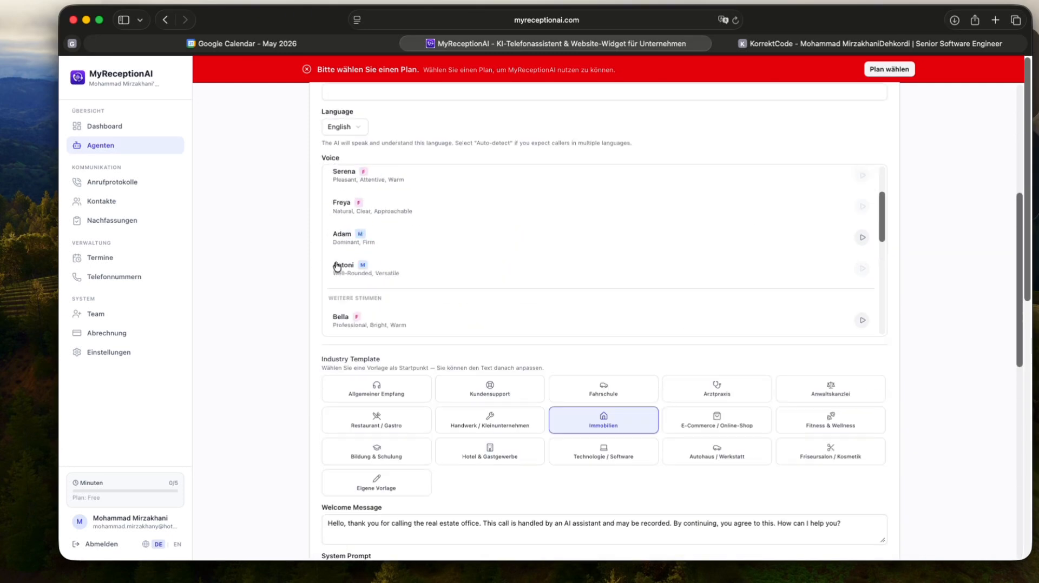
pyautogui.scroll(6, 294, 248)
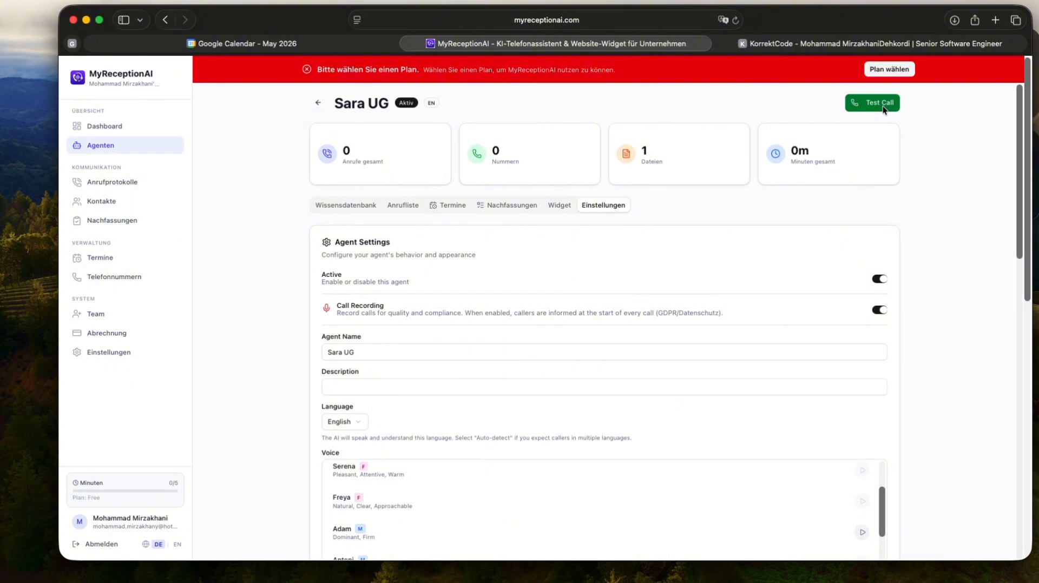
# Step: Run a test call with the Sara UG agent, allowing microphone access for the site, and end the call
pyautogui.click(871, 103)
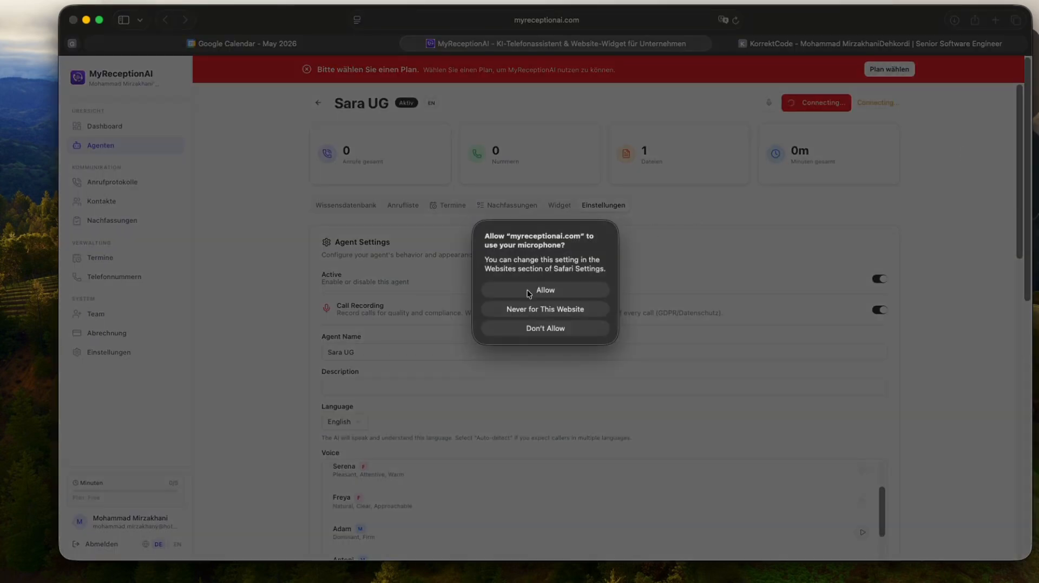
pyautogui.click(533, 291)
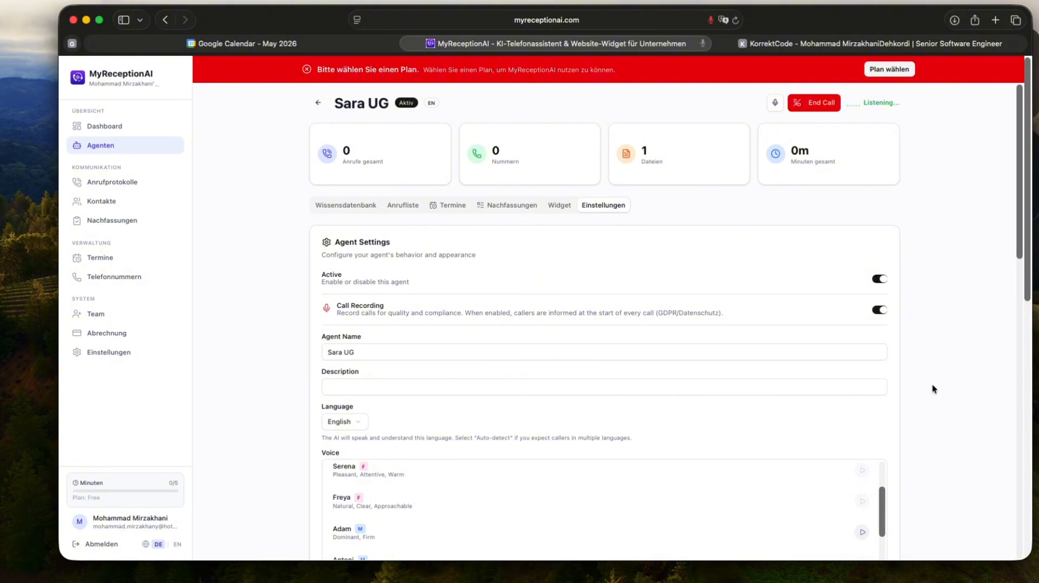
pyautogui.scroll(-1, 931, 389)
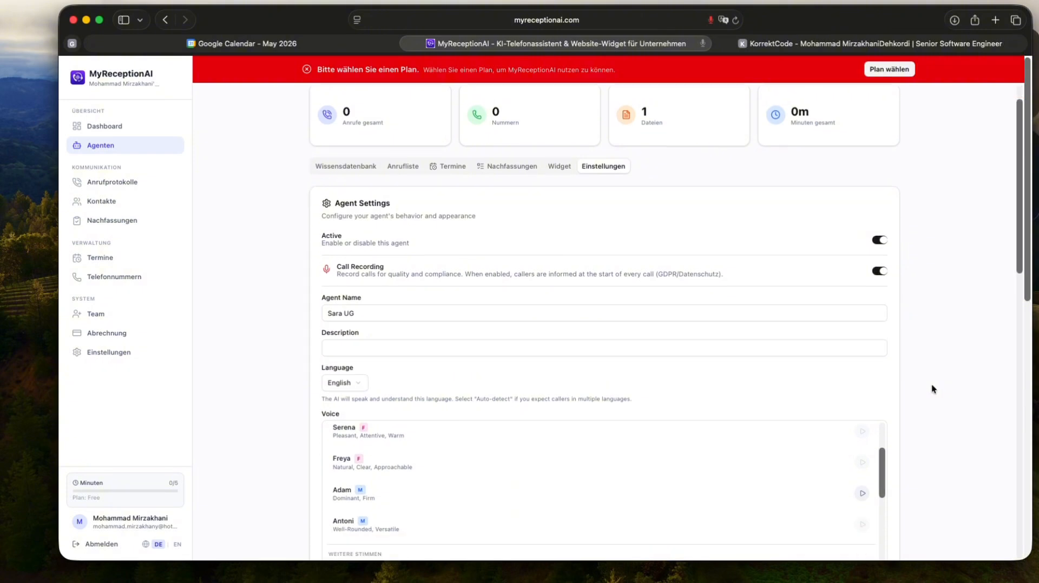
pyautogui.scroll(1, 931, 388)
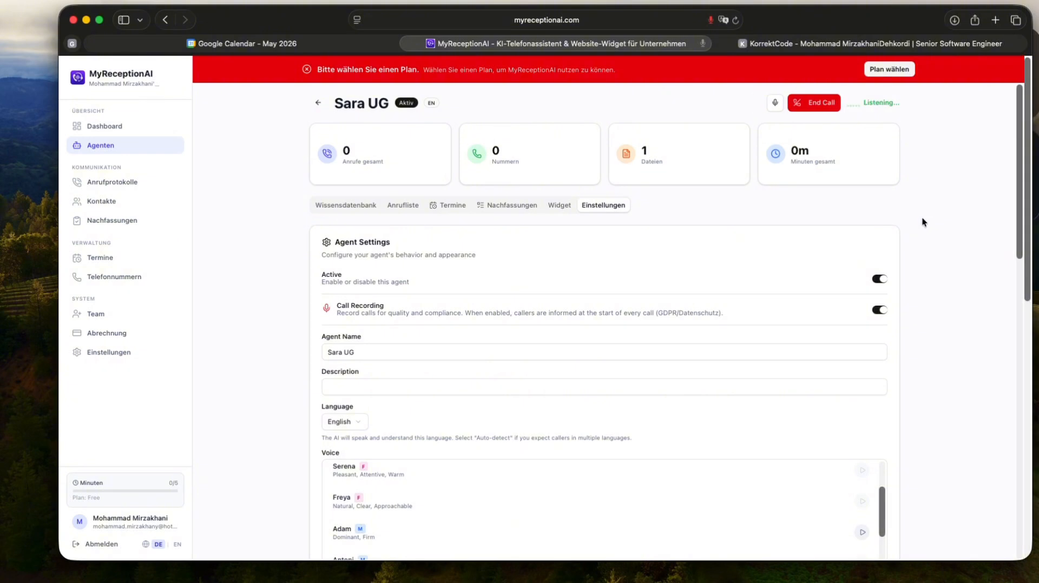
pyautogui.click(813, 104)
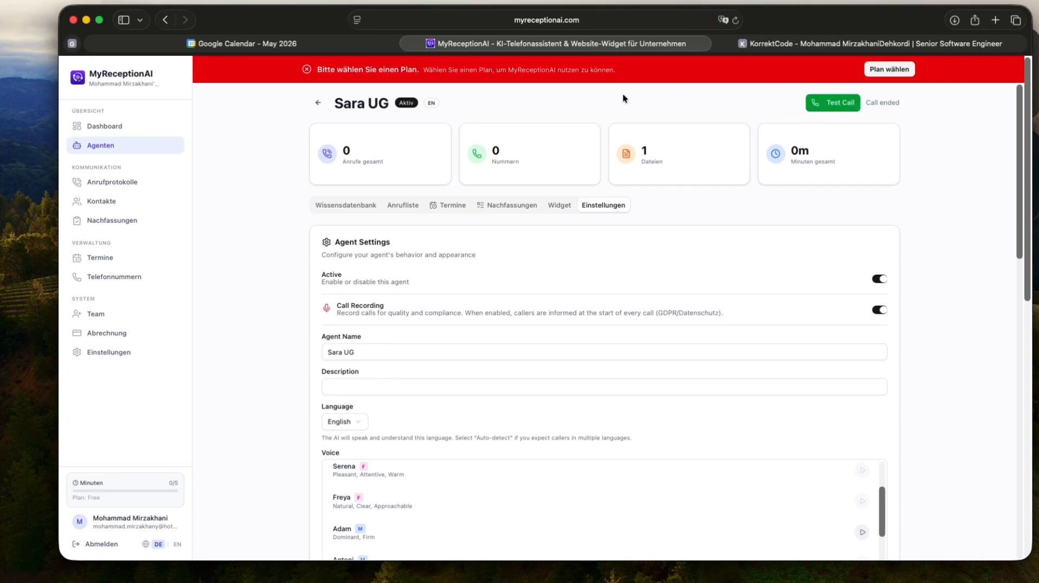
# Step: Switch the dashboard's interface language to English and return to the start of the agent's voice list
pyautogui.scroll(-5, 280, 379)
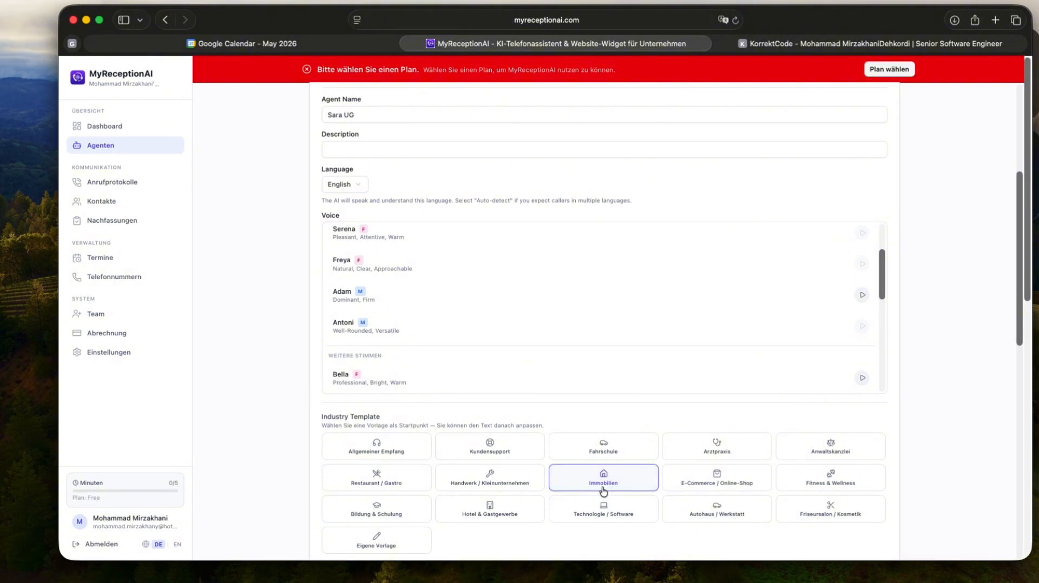
pyautogui.click(178, 543)
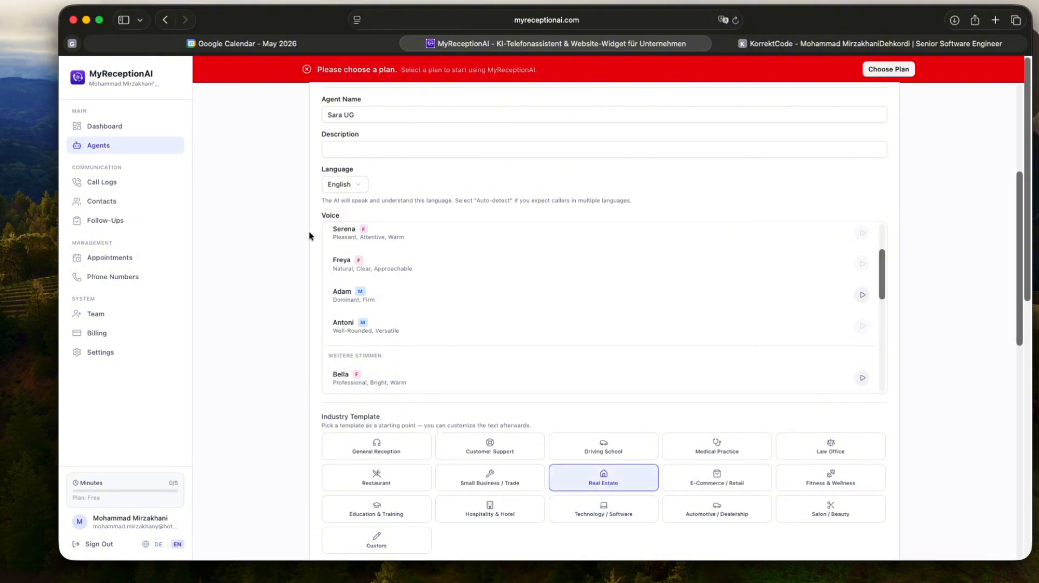
pyautogui.scroll(2, 487, 296)
pyautogui.scroll(2, 487, 301)
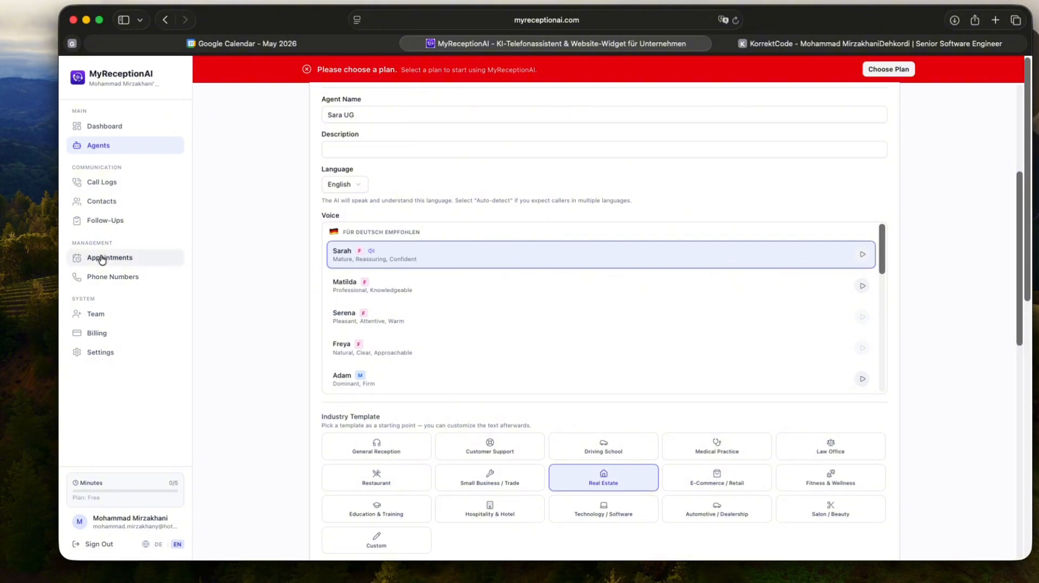
# Step: Open the Appointments overview and review the call details, summary and transcript of the Berlin apartment rental appointment
pyautogui.click(155, 259)
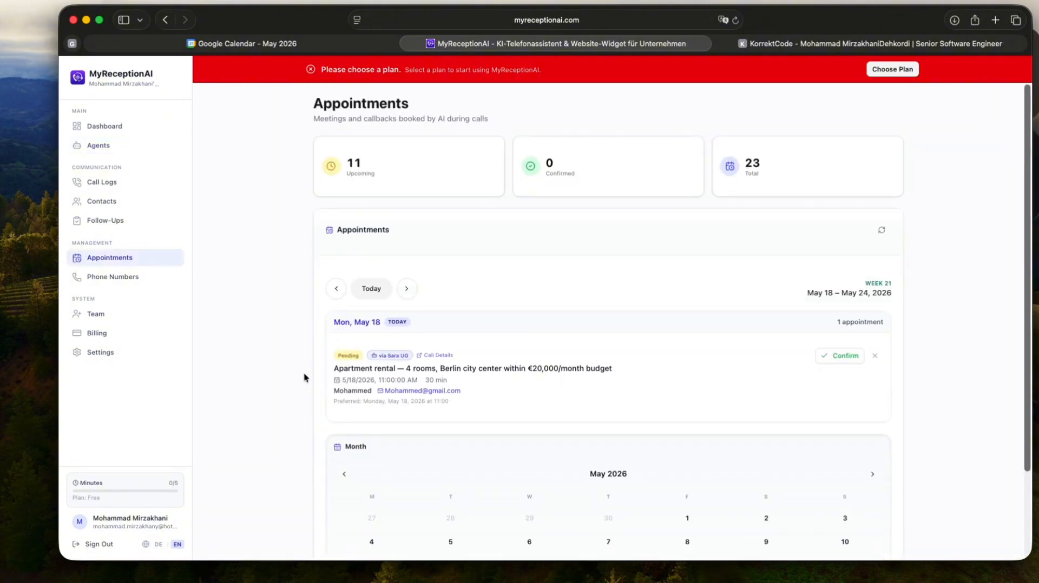
pyautogui.scroll(-2, 300, 381)
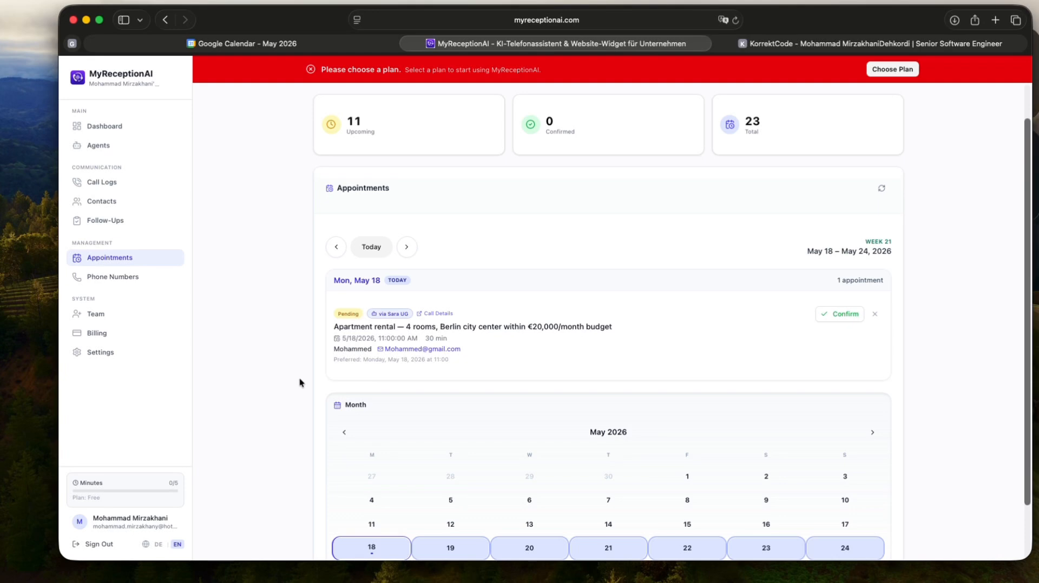
pyautogui.scroll(-3, 300, 382)
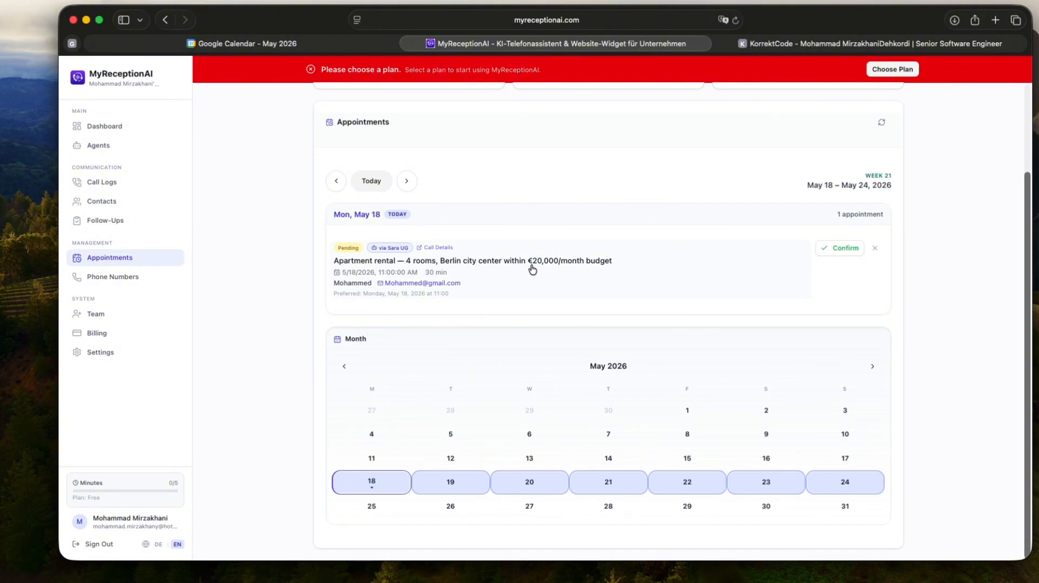
pyautogui.click(454, 269)
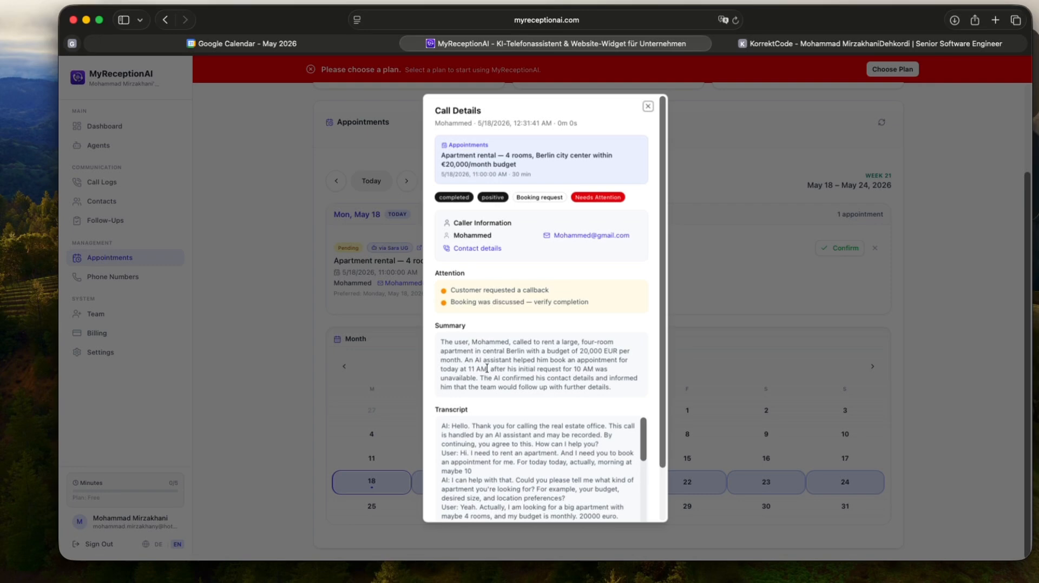
pyautogui.scroll(-2, 486, 368)
pyautogui.scroll(-4, 458, 379)
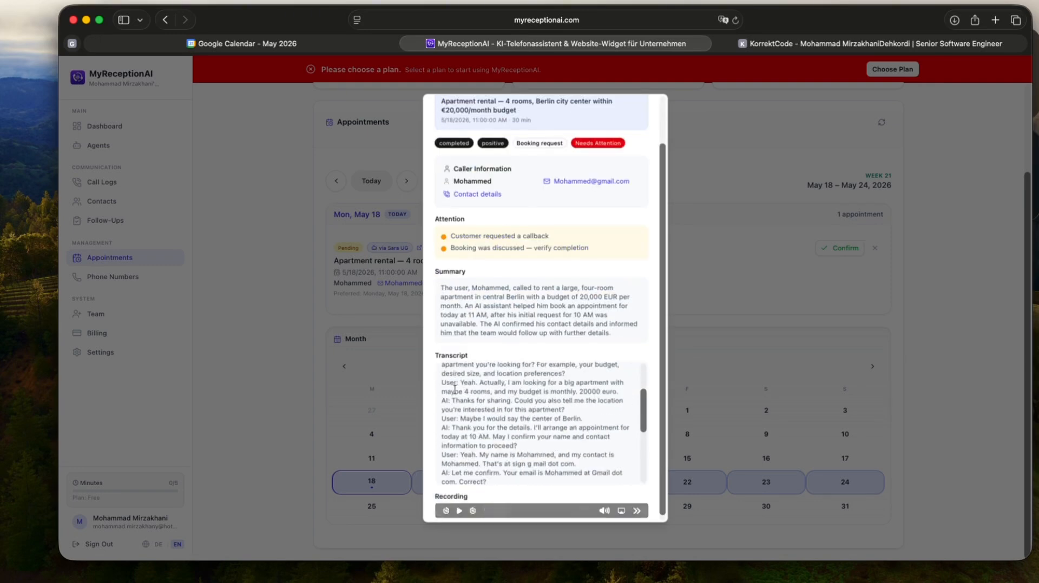
pyautogui.scroll(-2, 462, 419)
pyautogui.scroll(8, 462, 419)
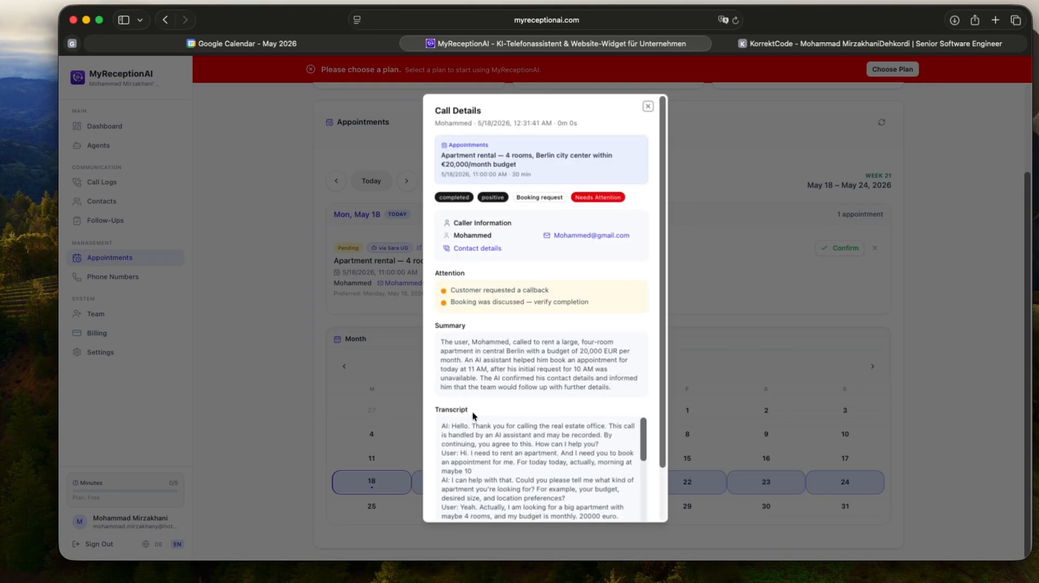
pyautogui.click(647, 109)
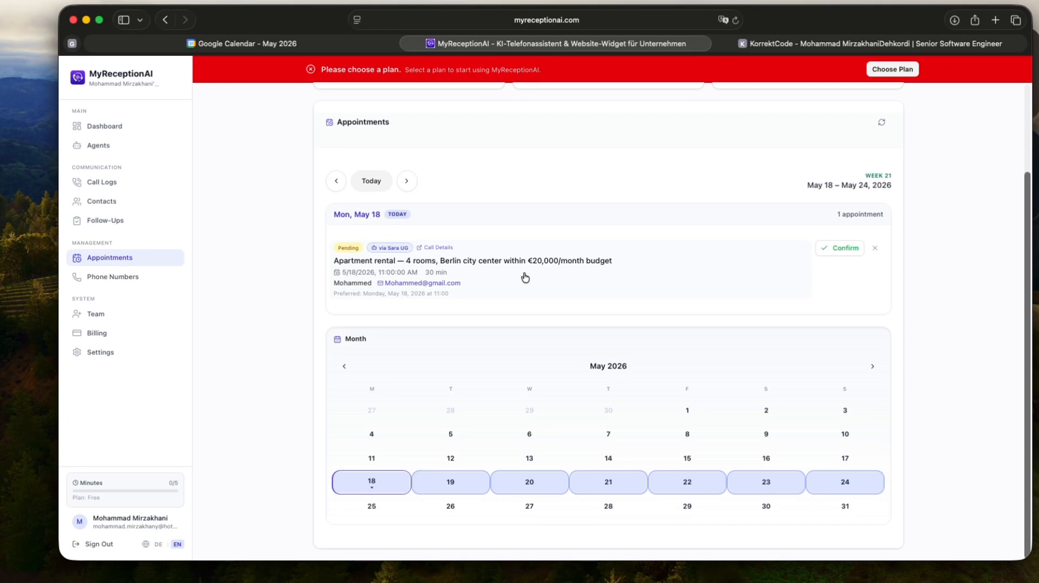
pyautogui.scroll(3, 420, 282)
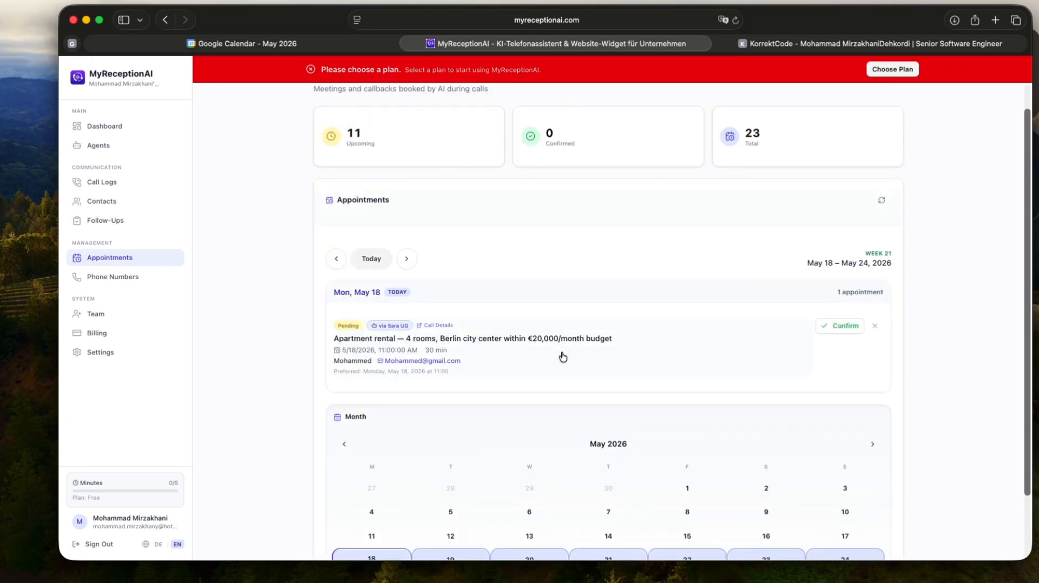
pyautogui.scroll(1, 698, 184)
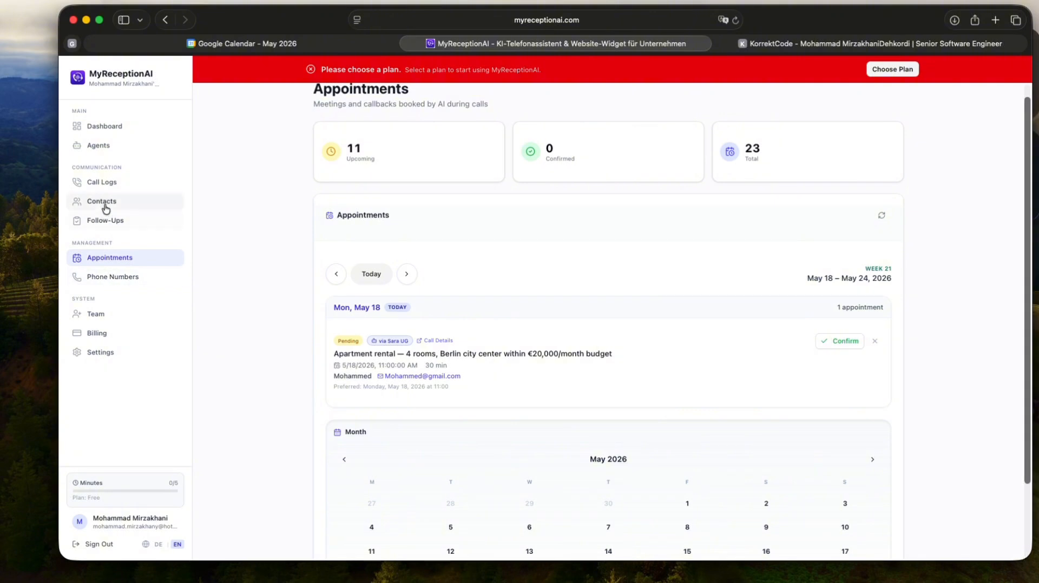
# Step: Confirm the pending Berlin apartment rental appointment in the Sara UG agent's Outlook-synced appointments
pyautogui.click(112, 151)
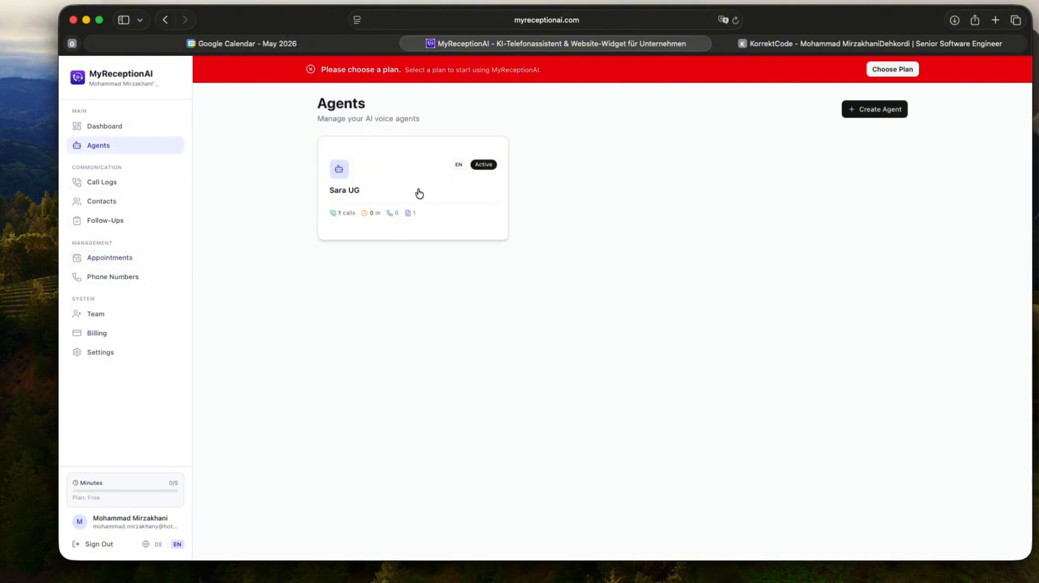
pyautogui.click(460, 230)
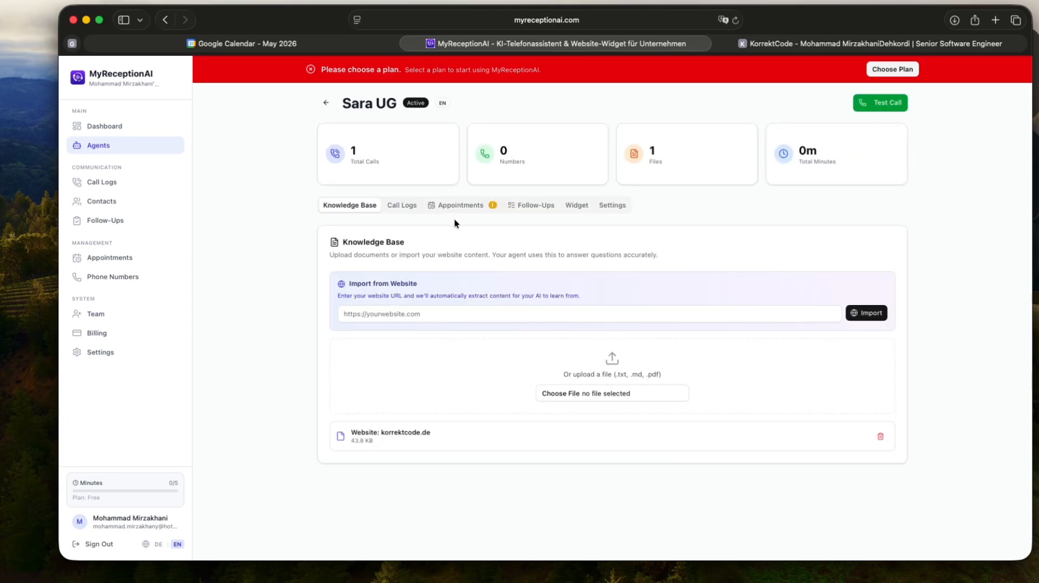
pyautogui.click(456, 206)
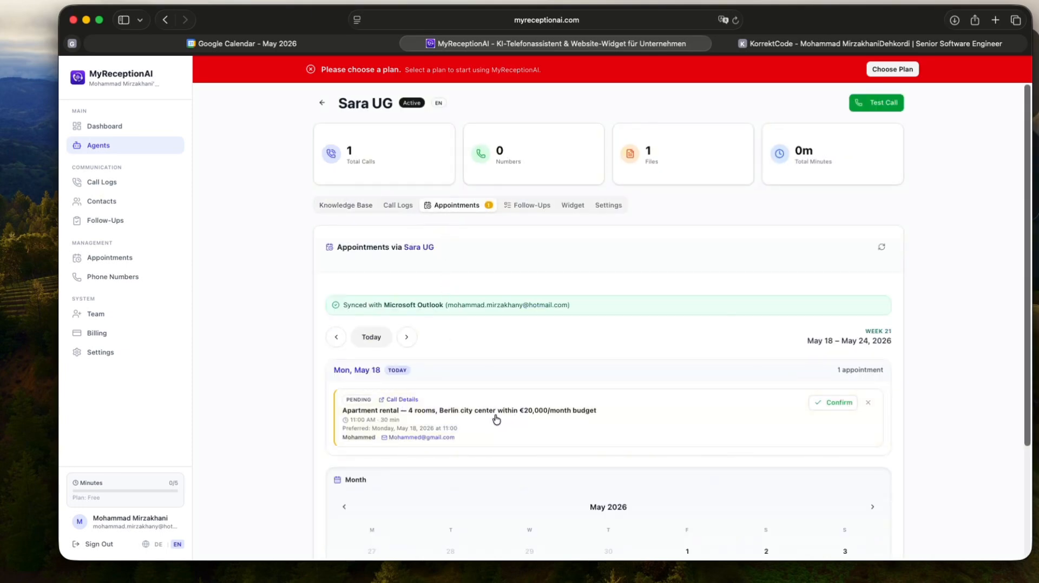
pyautogui.scroll(-1, 466, 421)
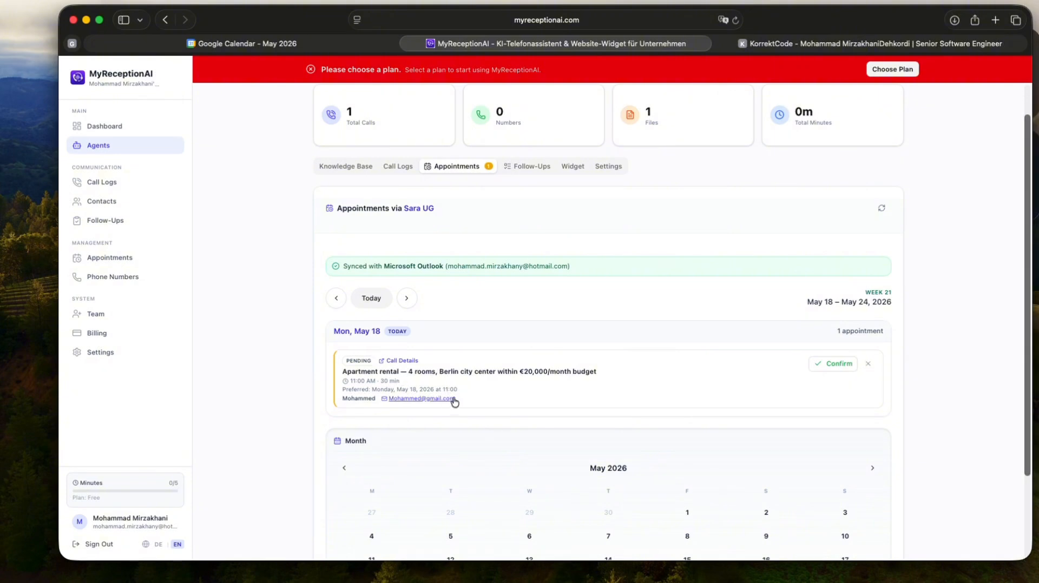
pyautogui.scroll(-3, 574, 401)
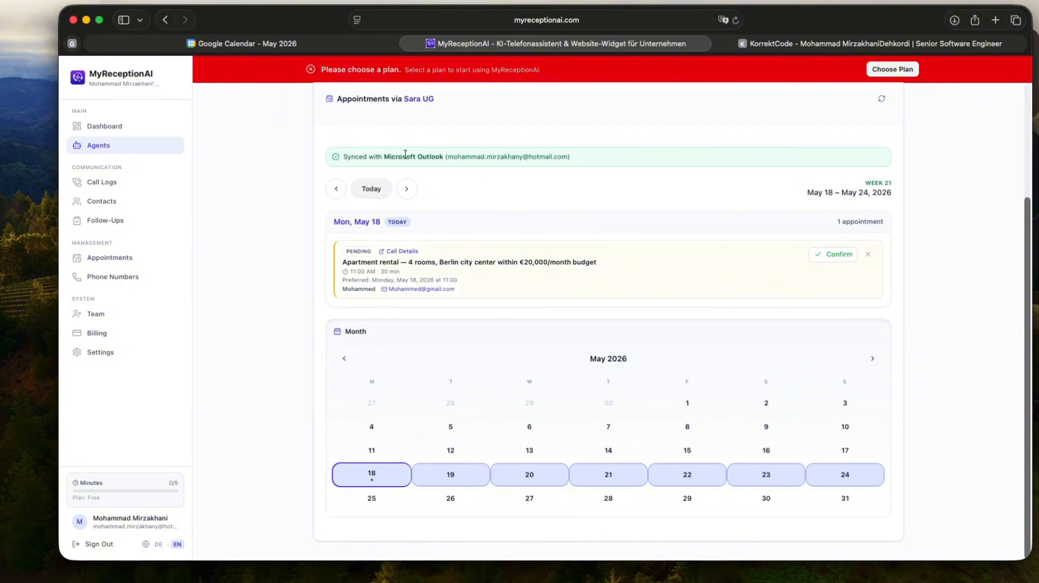
pyautogui.moveTo(383, 158); pyautogui.dragTo(450, 157)
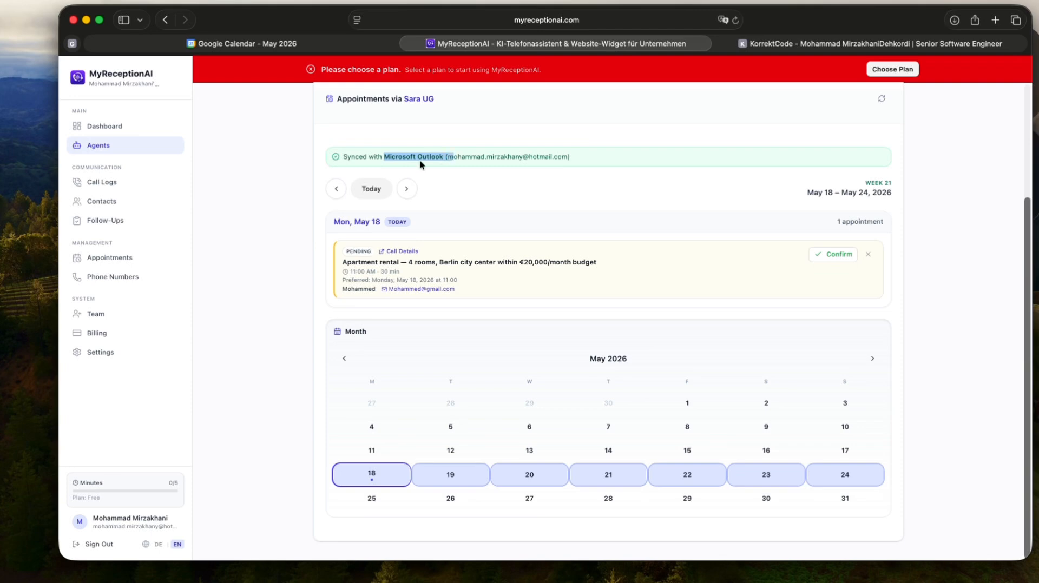
pyautogui.moveTo(384, 157); pyautogui.dragTo(448, 158)
pyautogui.moveTo(440, 161); pyautogui.dragTo(446, 160)
pyautogui.click(834, 254)
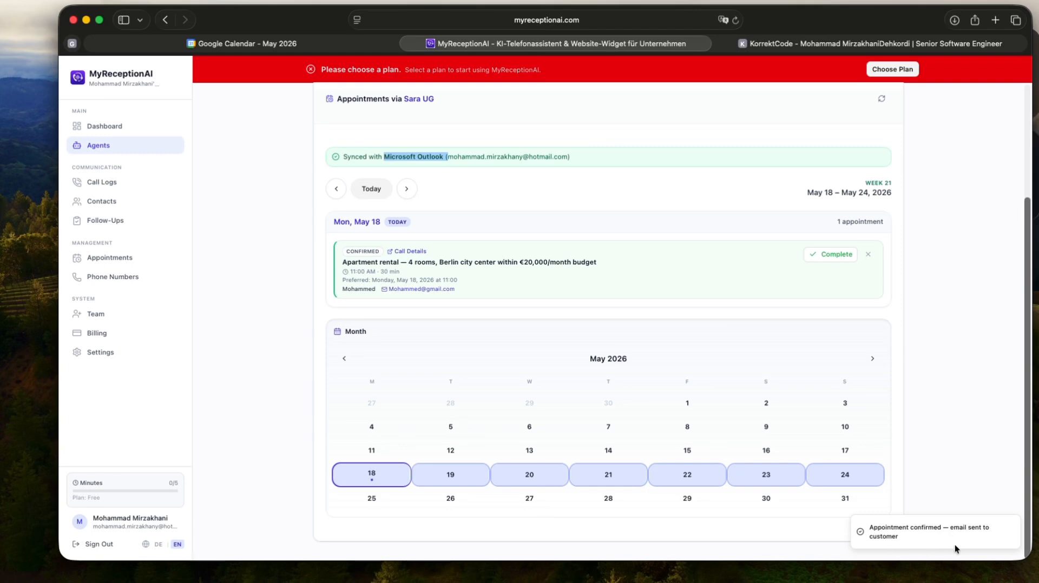
pyautogui.click(525, 185)
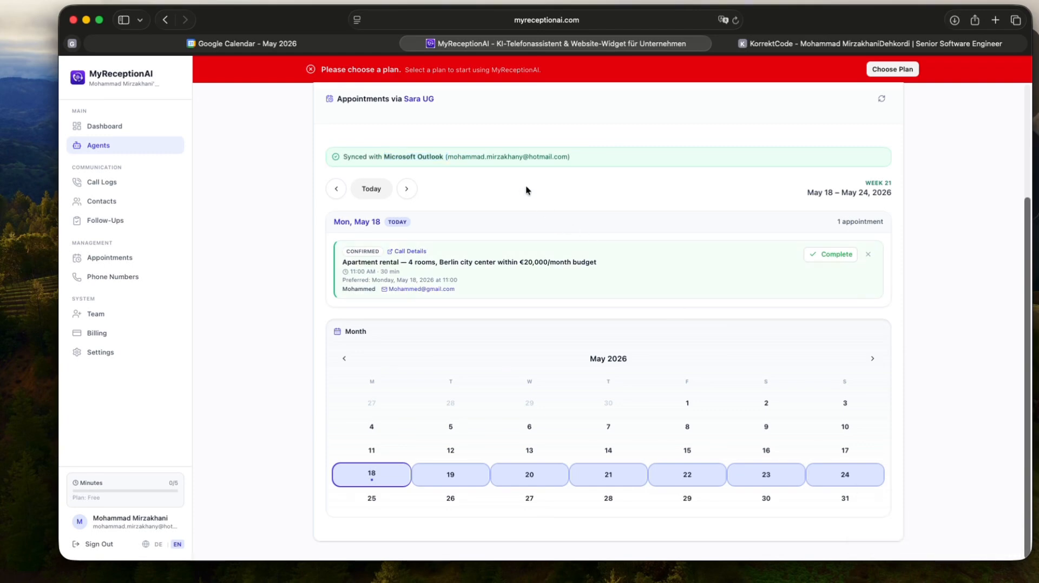
# Step: Review the Sara UG agent's widget settings, then open and close the live call widget on the KorrektCode website
pyautogui.scroll(3, 423, 161)
pyautogui.click(560, 206)
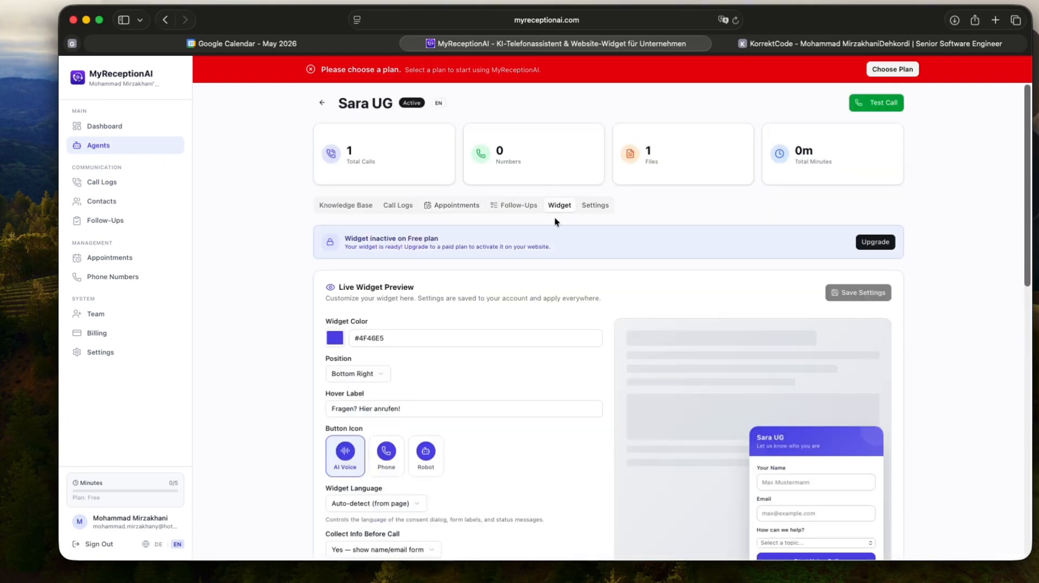
pyautogui.scroll(-5, 286, 287)
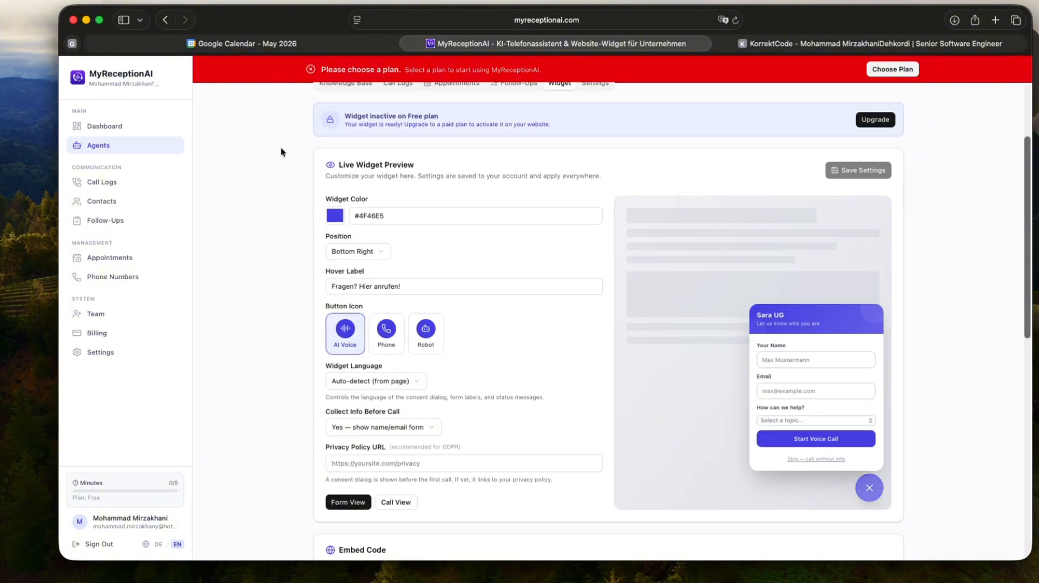
pyautogui.click(785, 44)
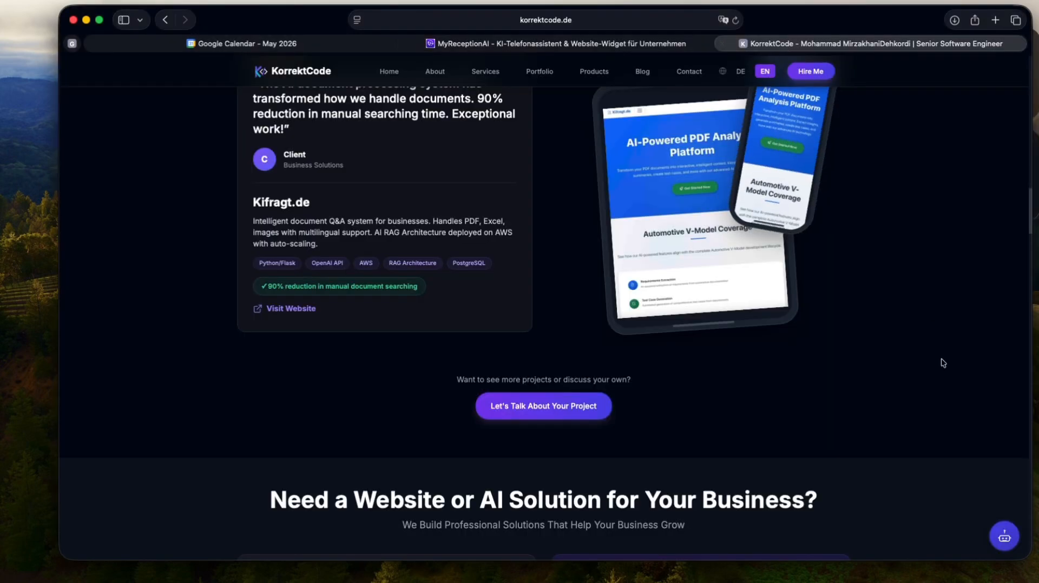
pyautogui.click(993, 536)
pyautogui.click(577, 291)
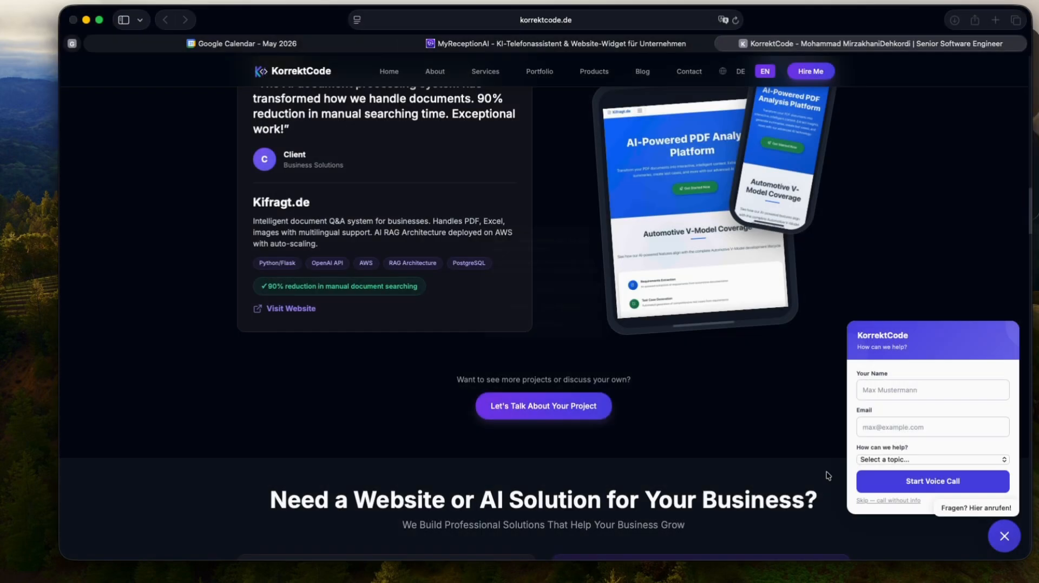
pyautogui.click(1008, 545)
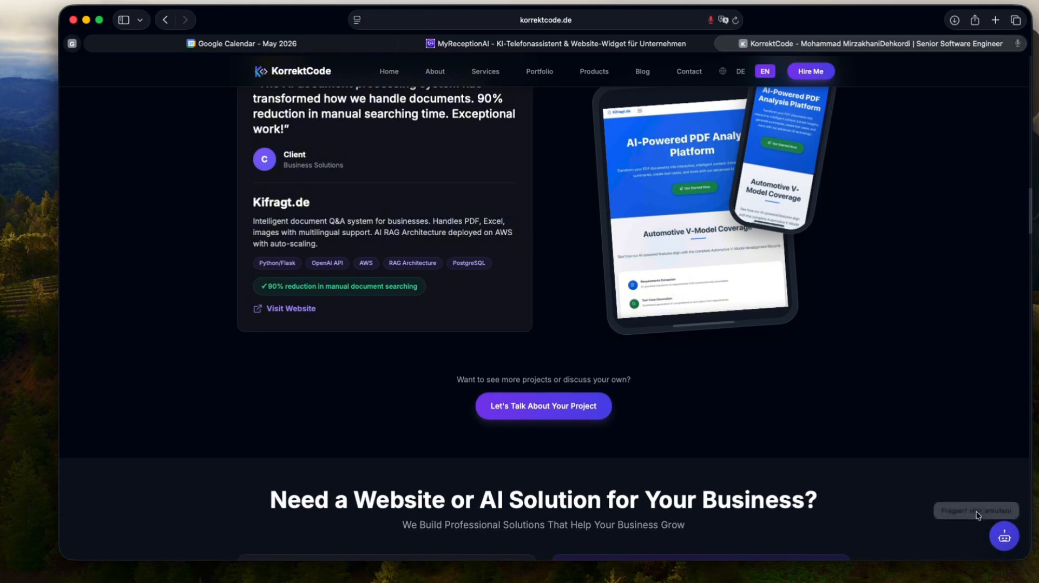
# Step: Examine the MyReceptionAI widget's embed code and compare it with the live widget button on the KorrektCode website
pyautogui.click(552, 45)
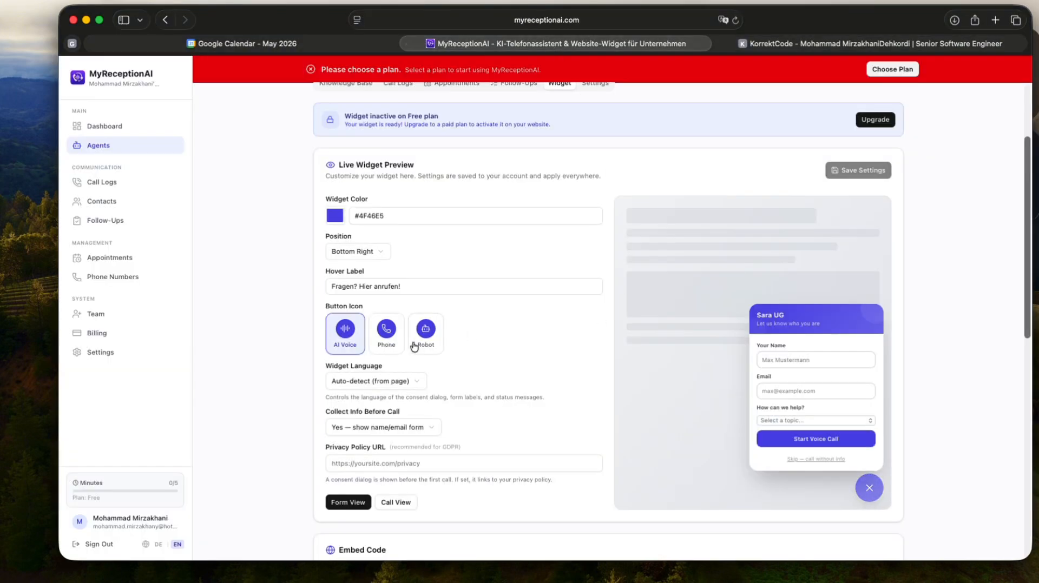
pyautogui.scroll(-5, 412, 346)
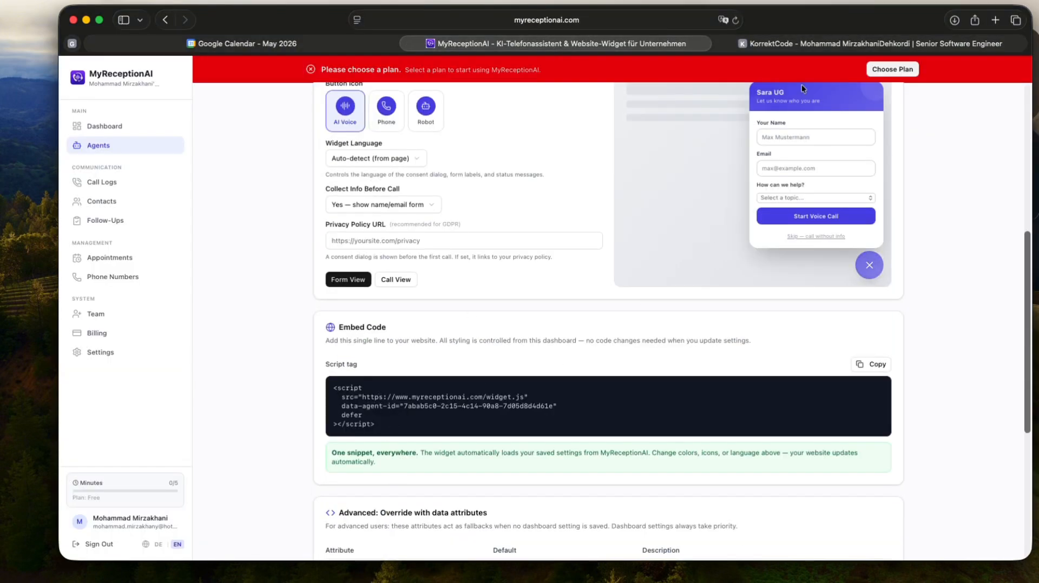
pyautogui.click(814, 39)
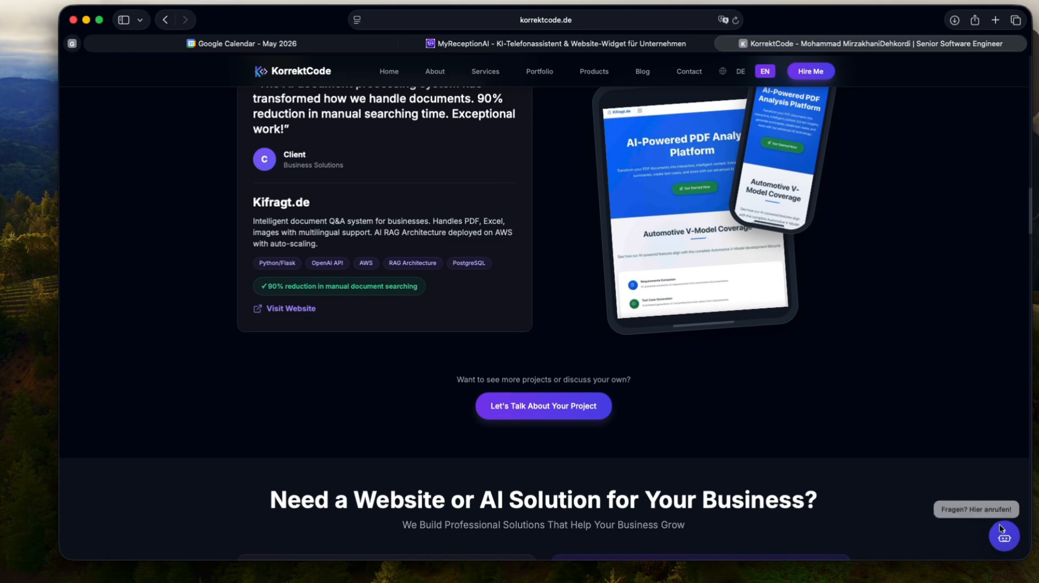
pyautogui.click(511, 49)
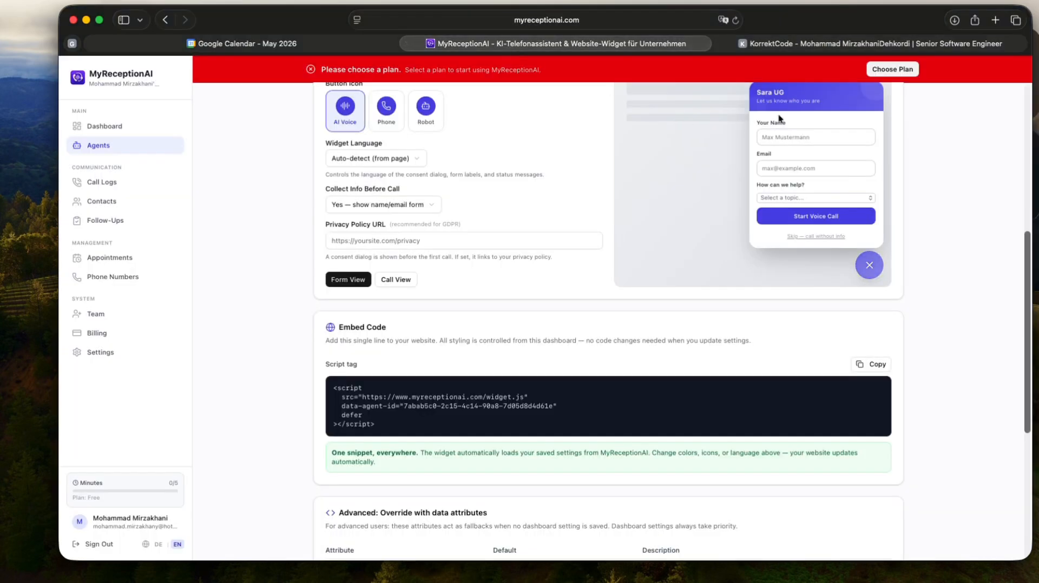
pyautogui.scroll(10, 871, 152)
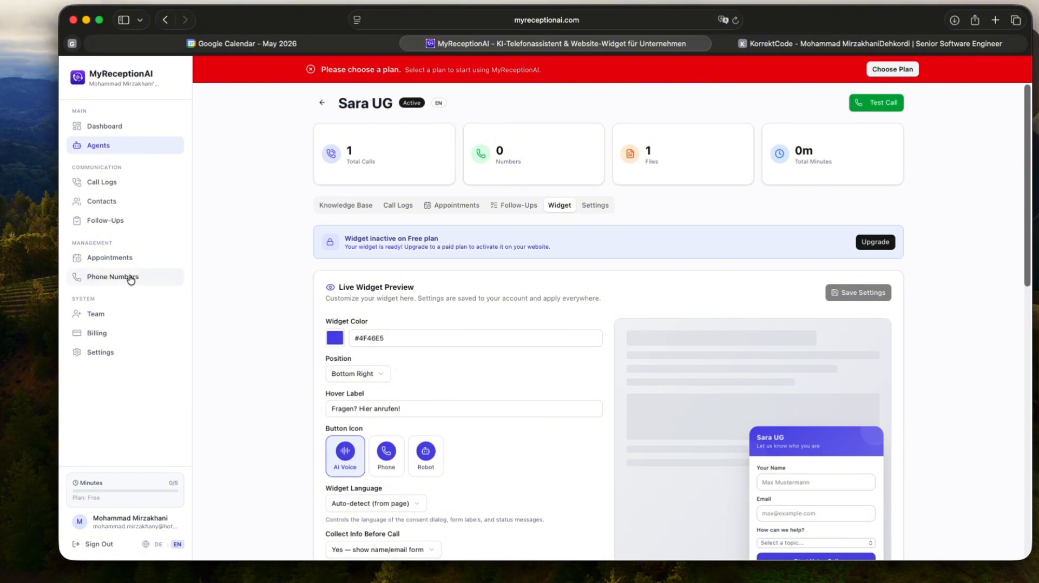
# Step: Open the phone numbers page and review the business verification fields required for purchasing a German number
pyautogui.click(110, 279)
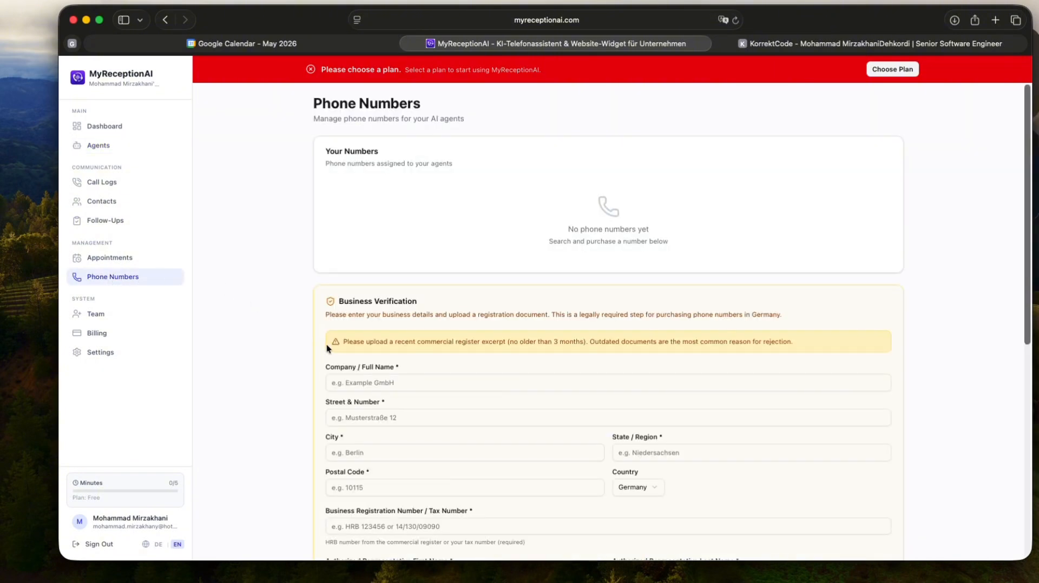
pyautogui.scroll(-2, 298, 314)
pyautogui.scroll(-2, 294, 311)
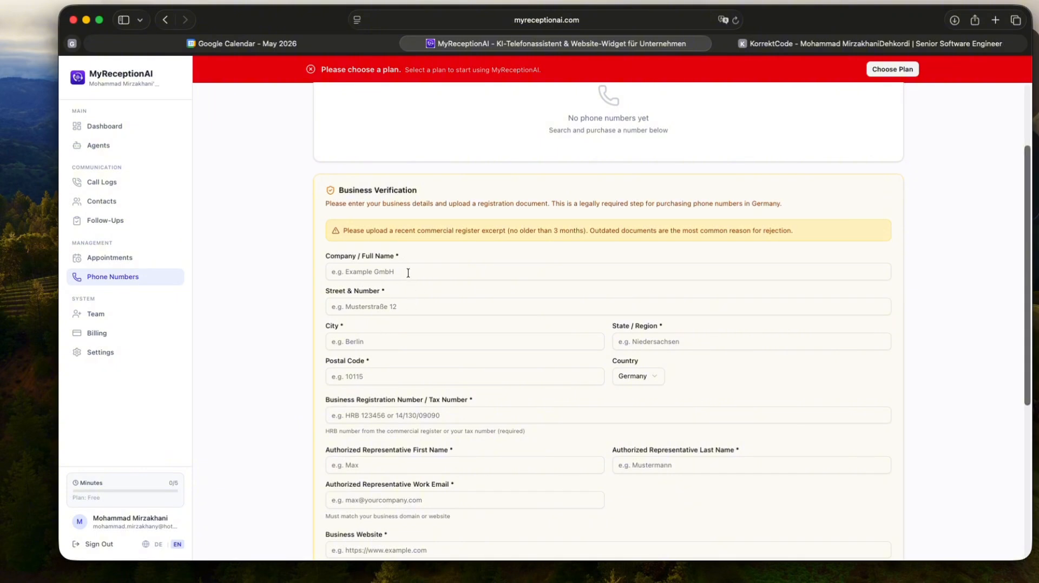
pyautogui.scroll(-2, 430, 332)
pyautogui.scroll(-1, 438, 480)
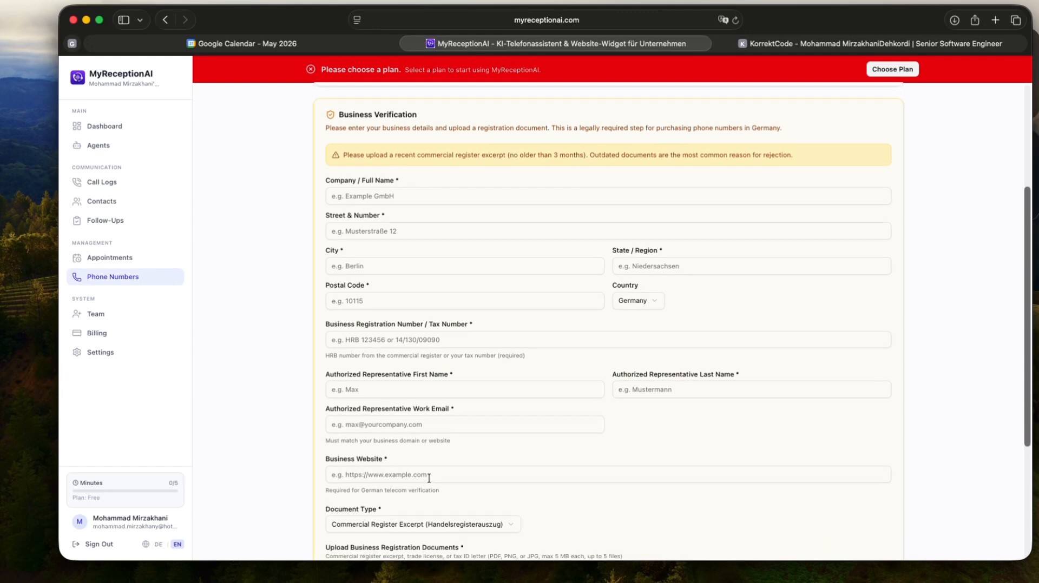
# Step: Open the billing page and compare the included phone numbers of the Starter and Pro plans
pyautogui.click(91, 335)
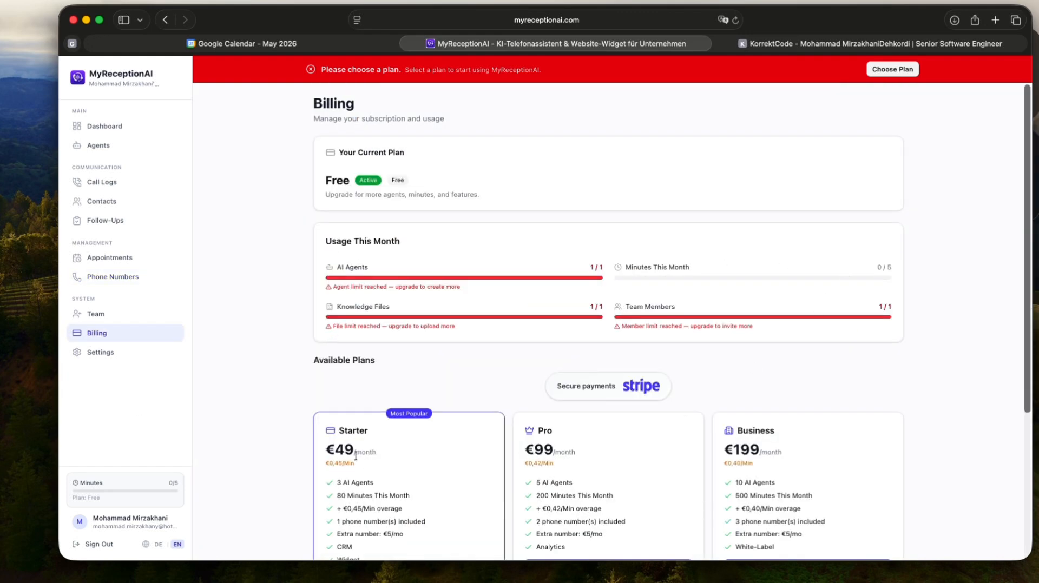
pyautogui.scroll(-10, 750, 377)
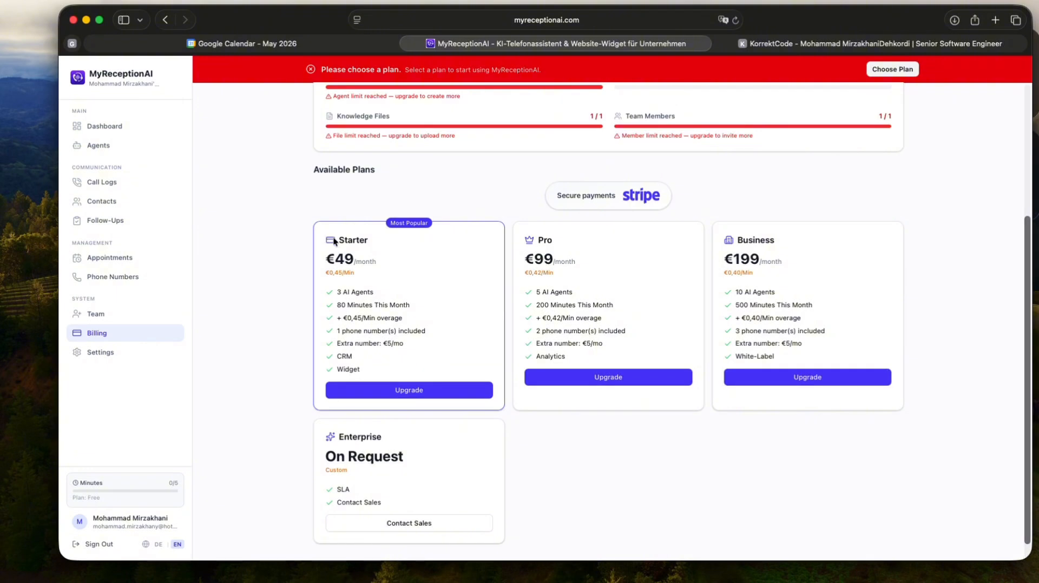
pyautogui.moveTo(336, 241); pyautogui.dragTo(392, 239)
pyautogui.moveTo(336, 331); pyautogui.dragTo(400, 330)
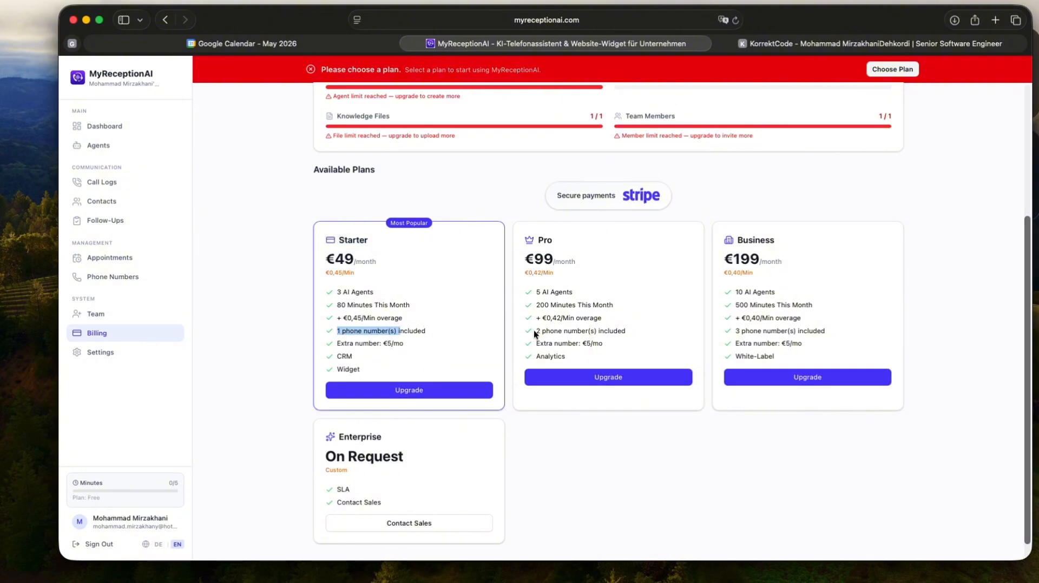
pyautogui.moveTo(538, 240); pyautogui.dragTo(565, 243)
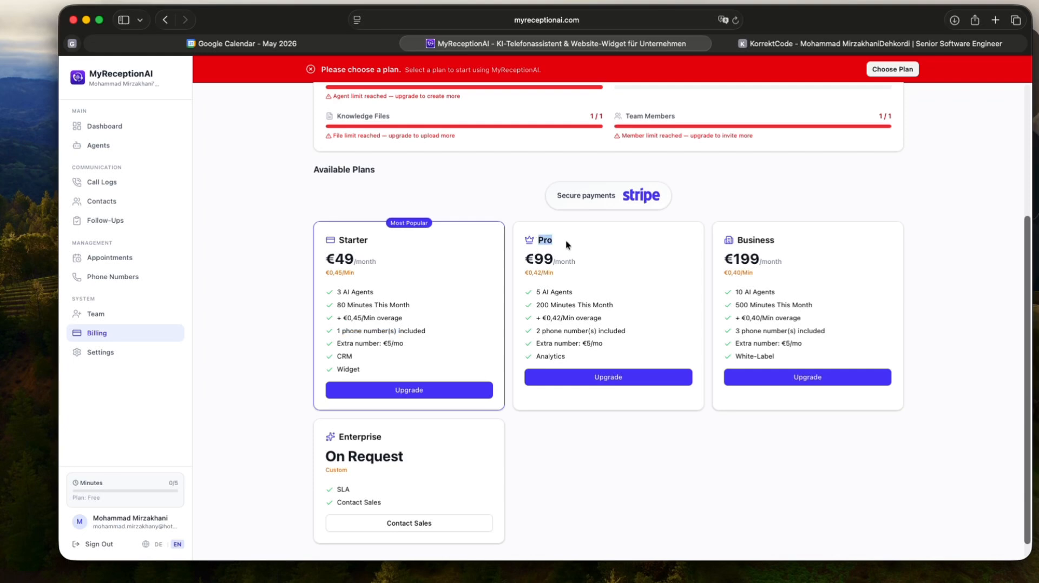
pyautogui.moveTo(536, 330); pyautogui.dragTo(650, 330)
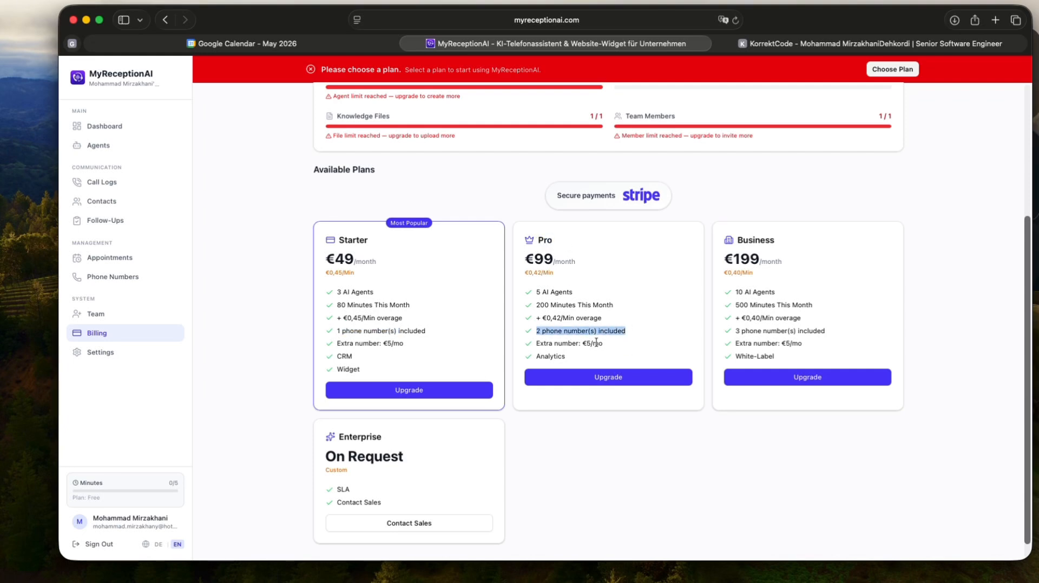
# Step: Reopen the phone numbers page and check which document types the business verification accepts, keeping Commercial Register Excerpt
pyautogui.click(559, 322)
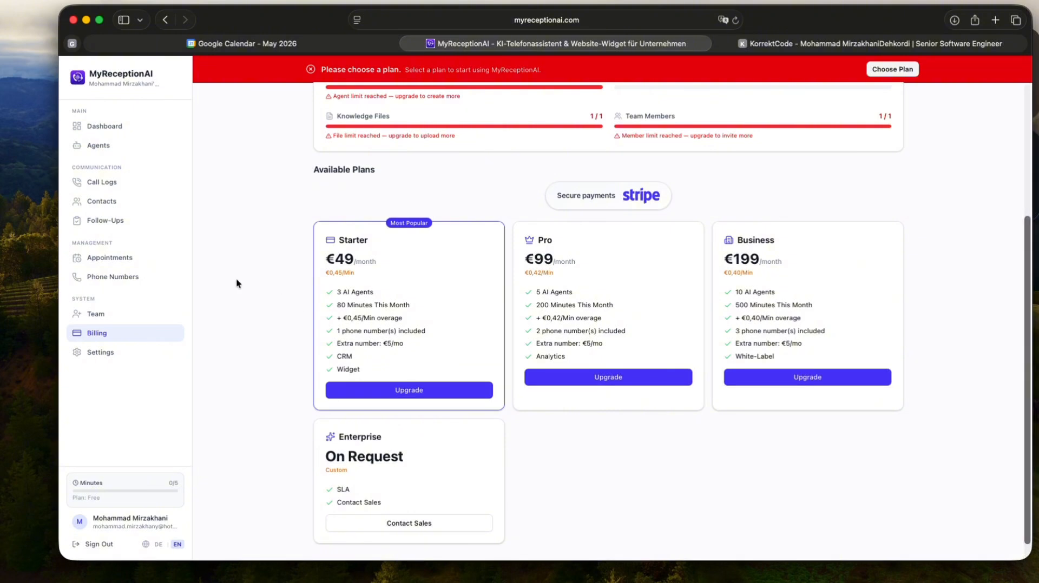
pyautogui.click(125, 279)
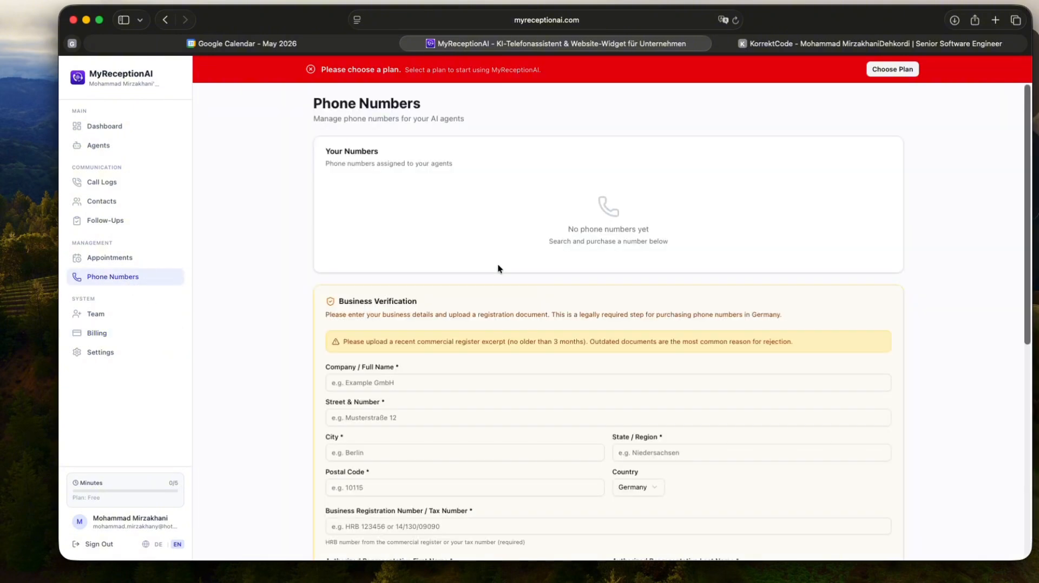
pyautogui.scroll(-5, 411, 378)
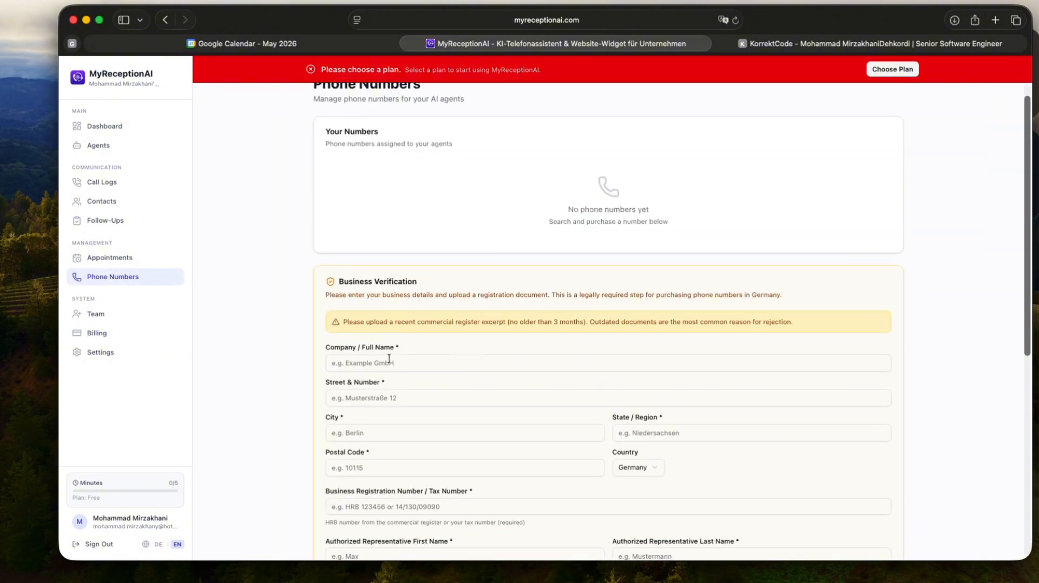
pyautogui.scroll(-7, 434, 380)
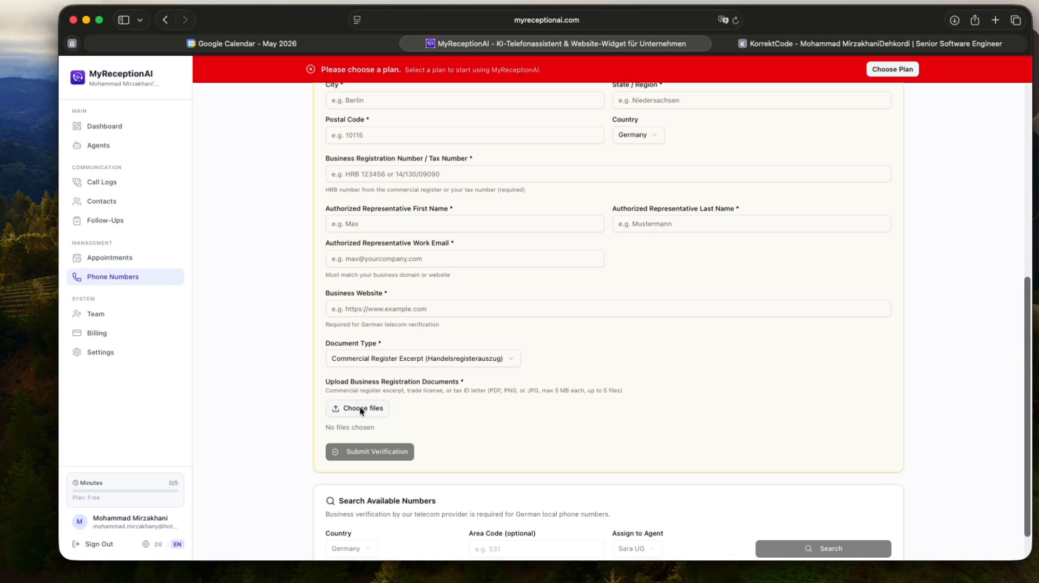
pyautogui.click(404, 364)
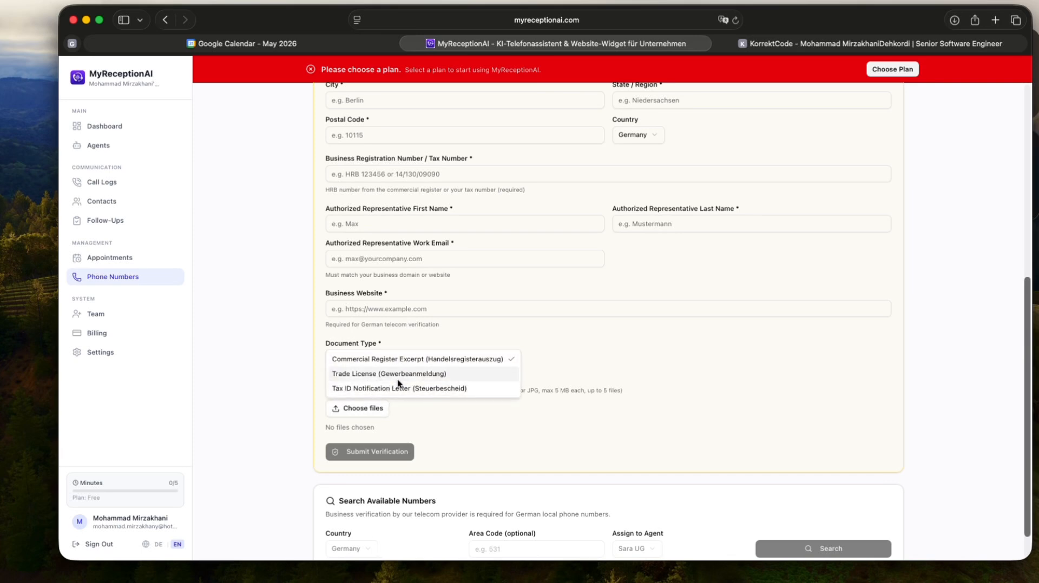
pyautogui.click(533, 359)
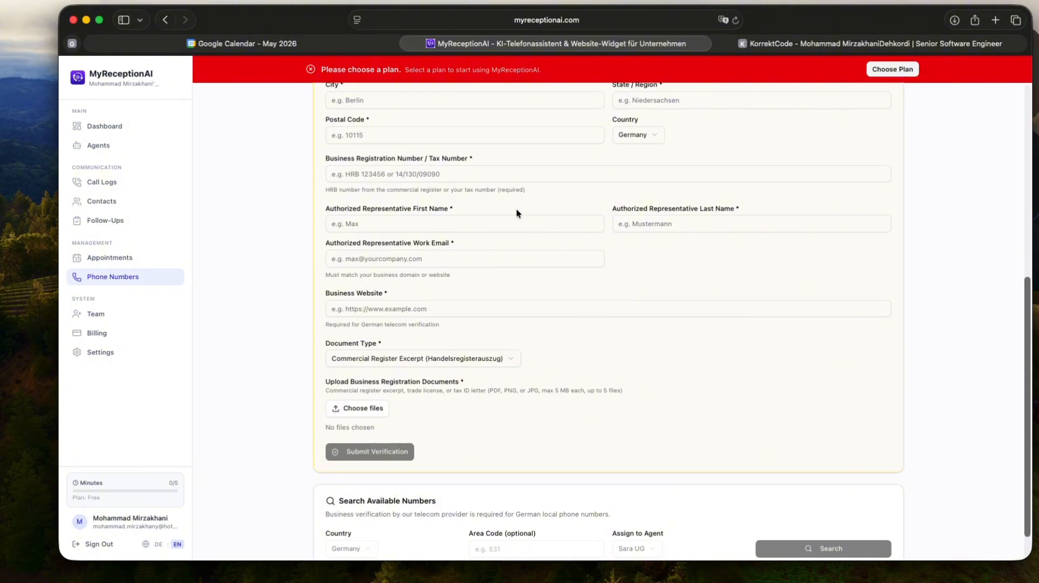
# Step: Review the required business verification fields, the document upload and the section for searching available numbers
pyautogui.scroll(3, 506, 210)
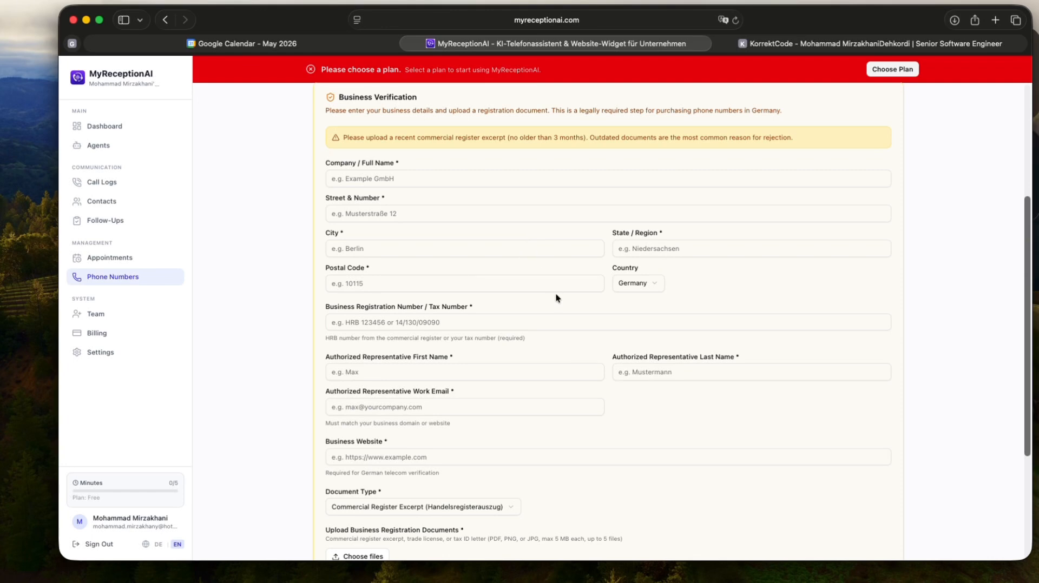
pyautogui.scroll(1, 476, 214)
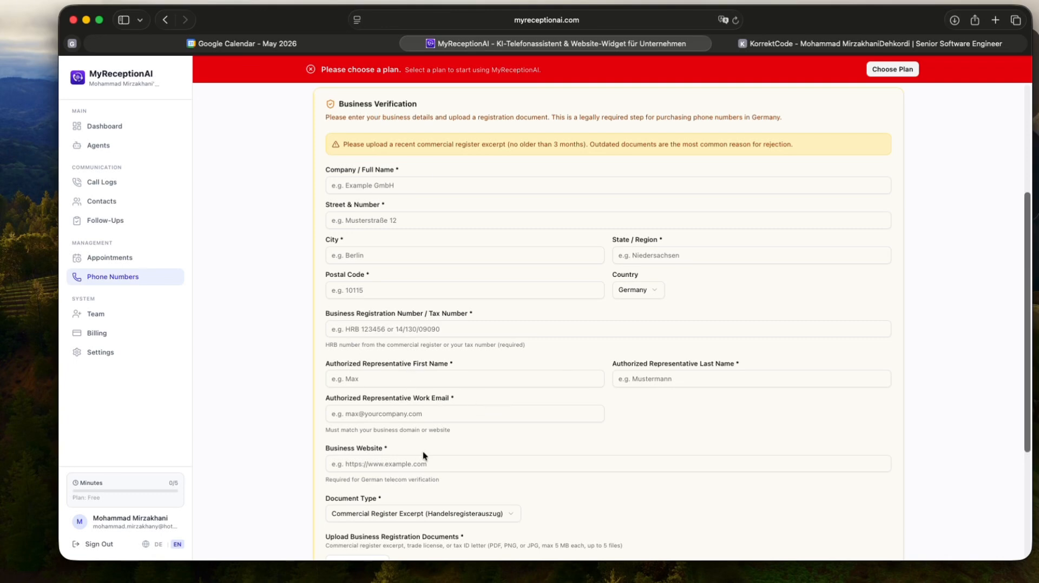
pyautogui.scroll(-5, 435, 470)
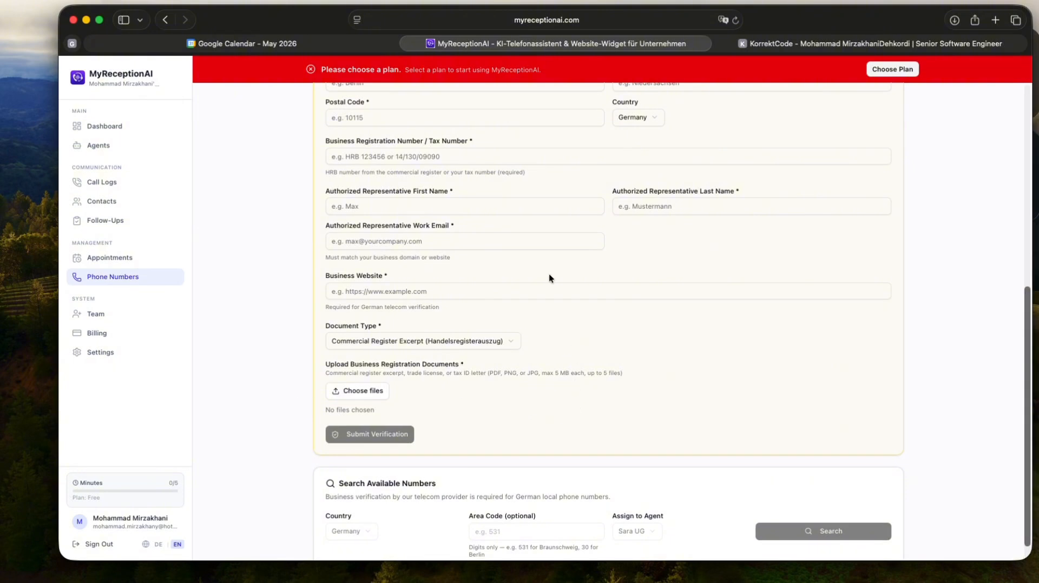
pyautogui.scroll(3, 551, 275)
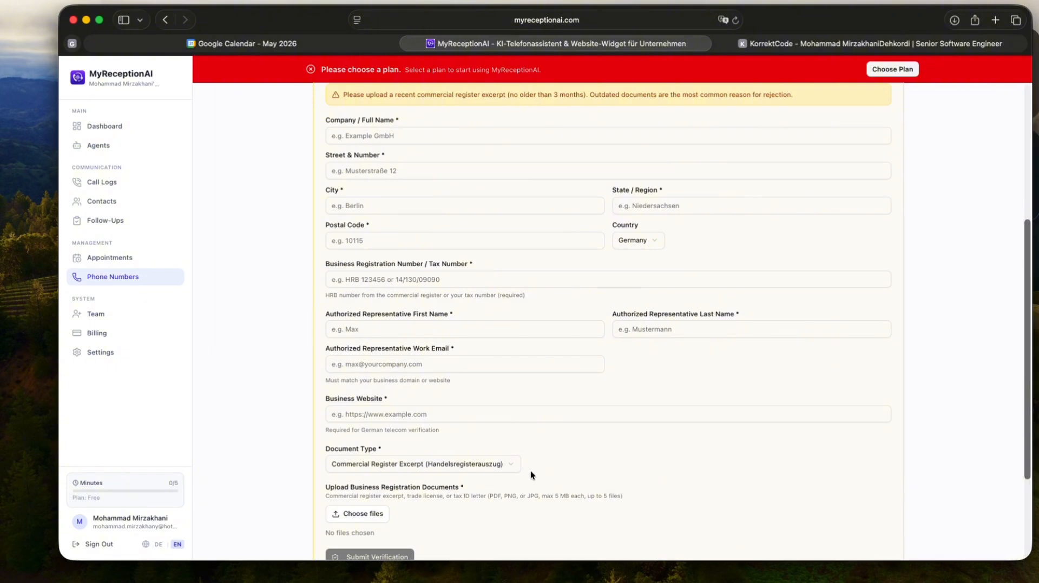
pyautogui.scroll(-1, 530, 475)
pyautogui.scroll(-5, 560, 486)
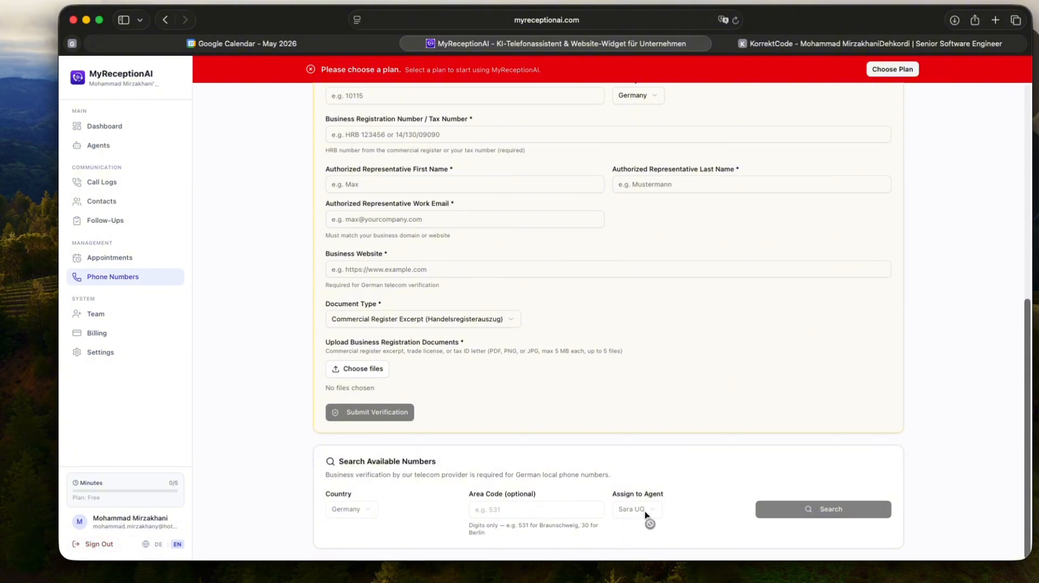
# Step: Sign out from the agents page and sign in to the other MyReceptionAI account with Google
pyautogui.click(98, 145)
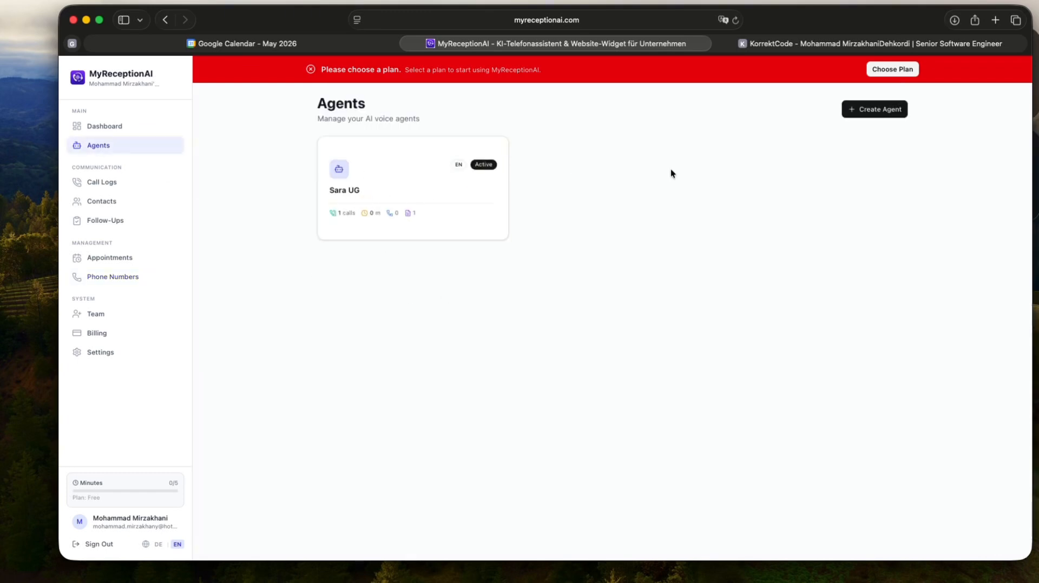
pyautogui.click(85, 544)
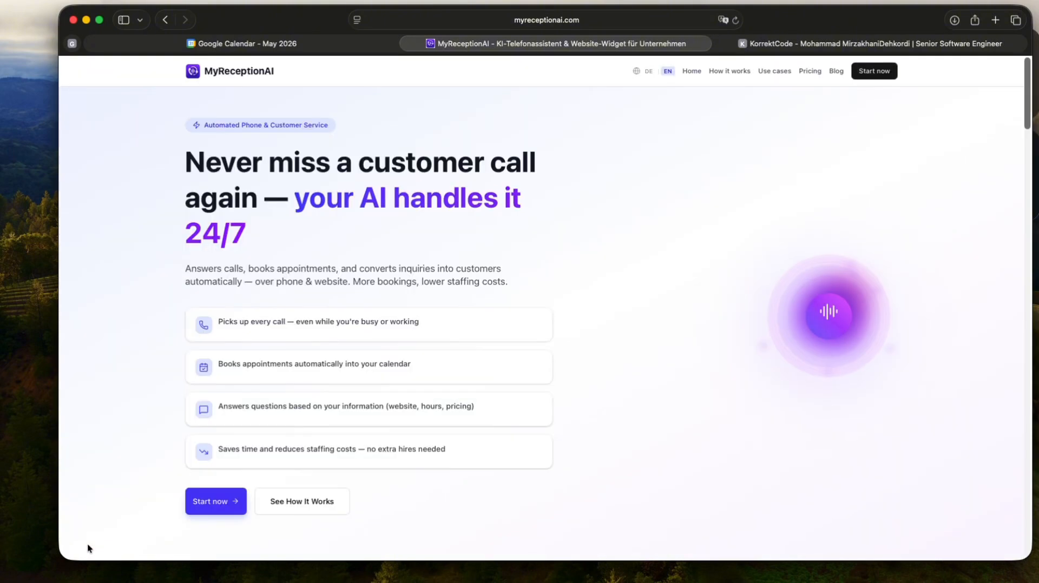
pyautogui.click(885, 76)
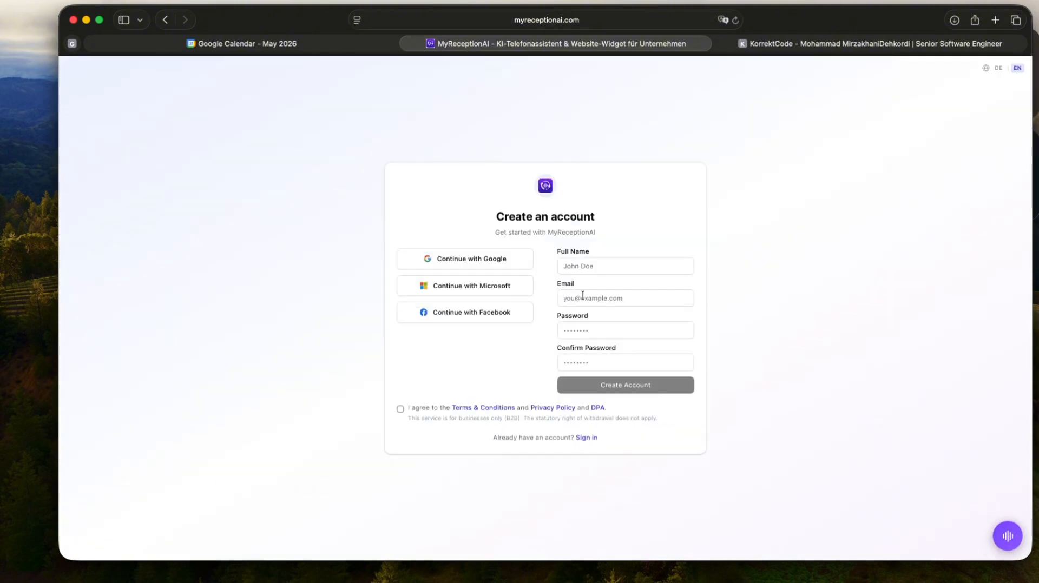
pyautogui.click(592, 440)
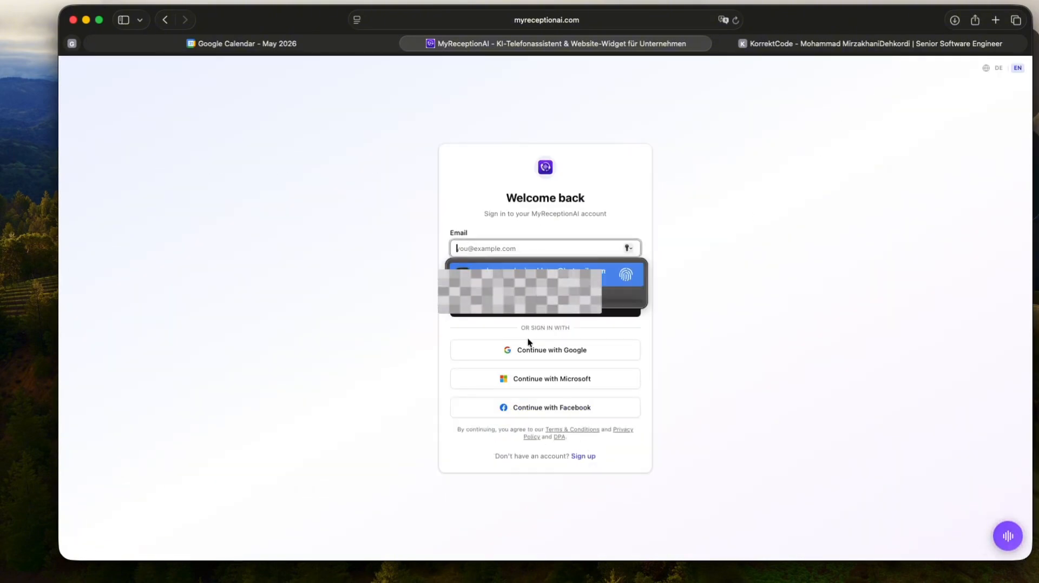
pyautogui.click(506, 359)
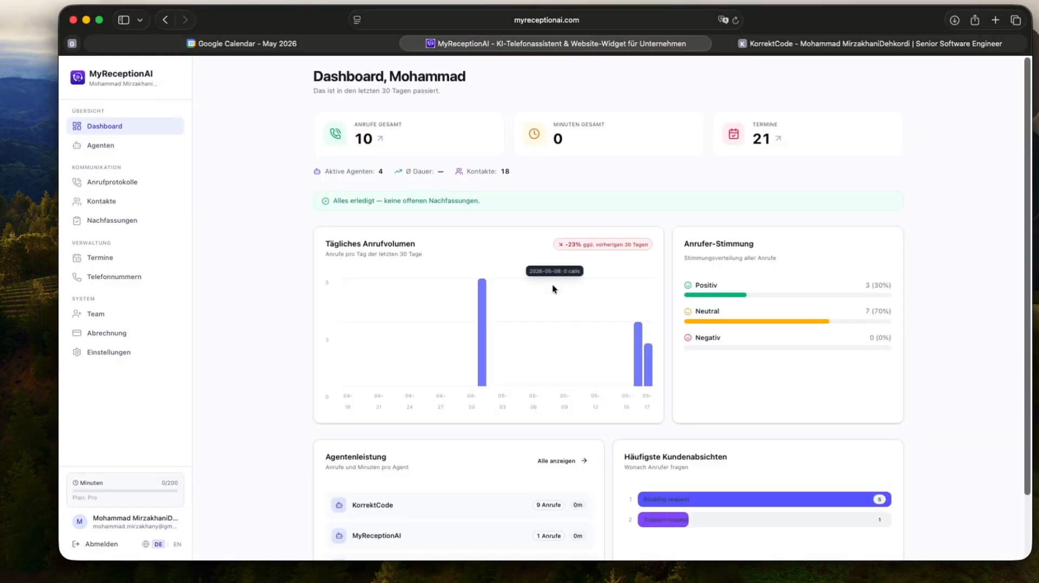
# Step: Check which agents a phone number can be assigned to, and compare them with the account's agents list
pyautogui.click(120, 278)
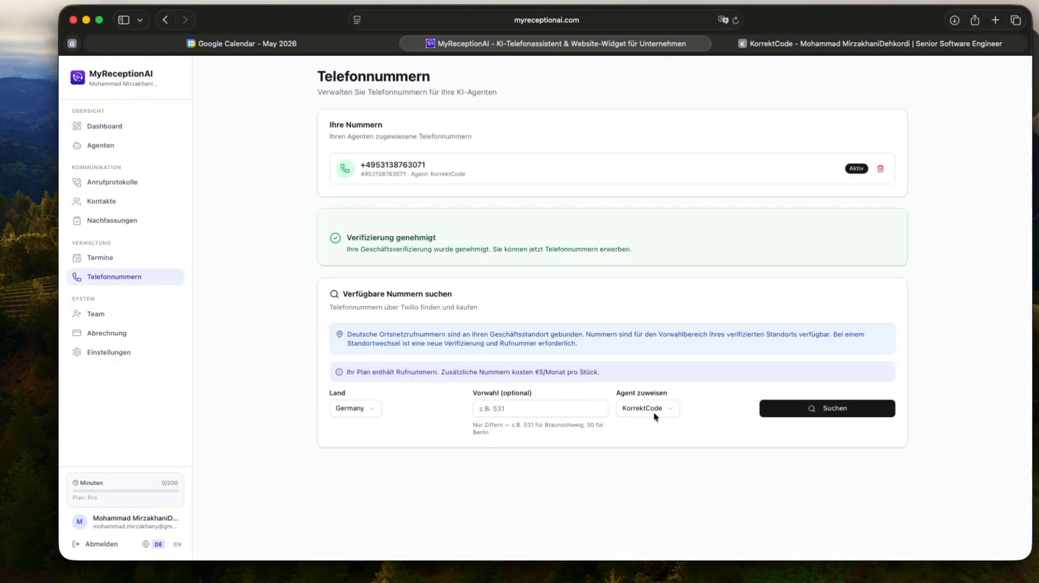
pyautogui.click(653, 411)
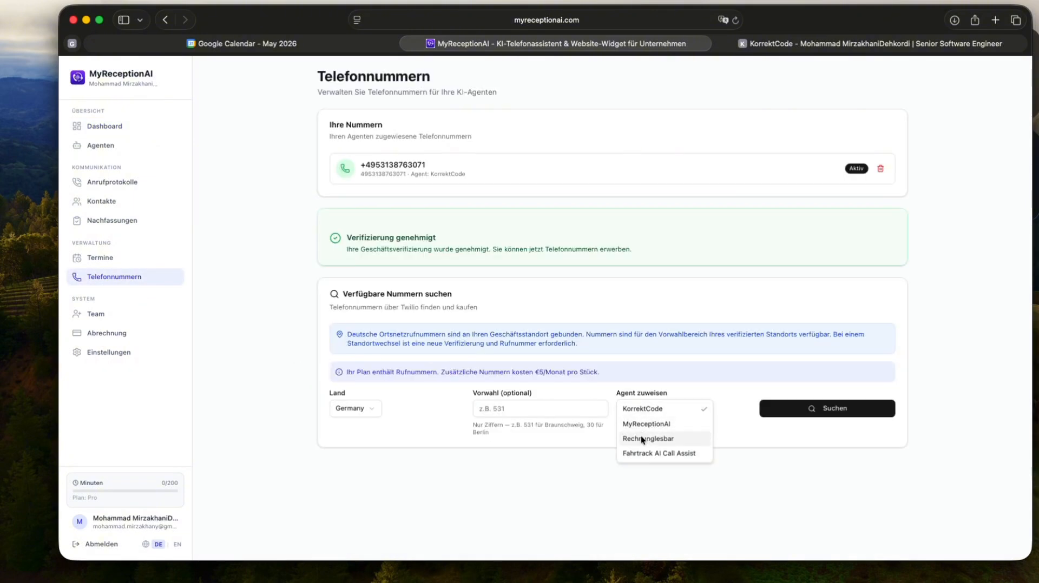
pyautogui.click(645, 413)
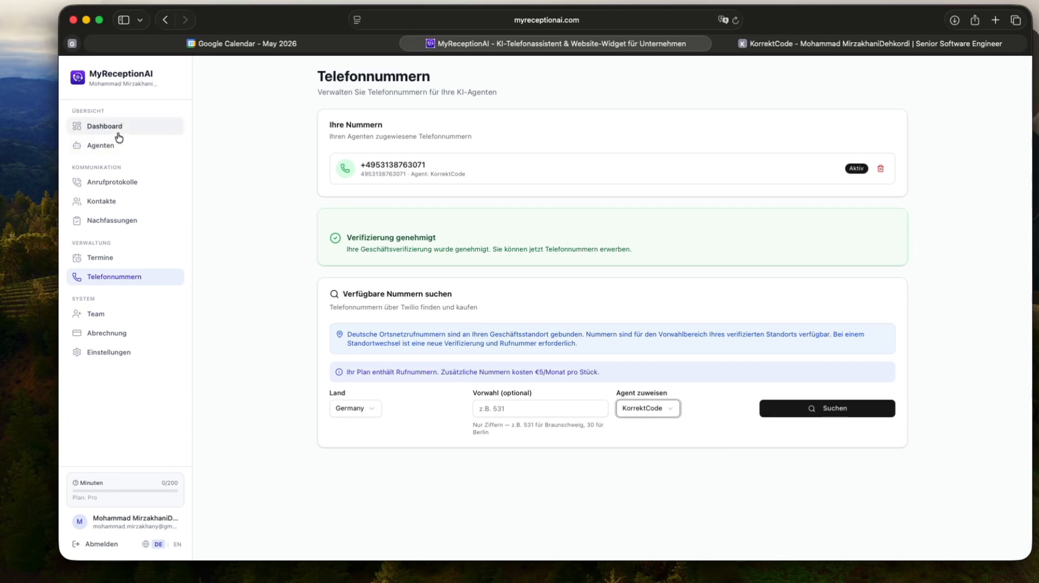
pyautogui.click(125, 151)
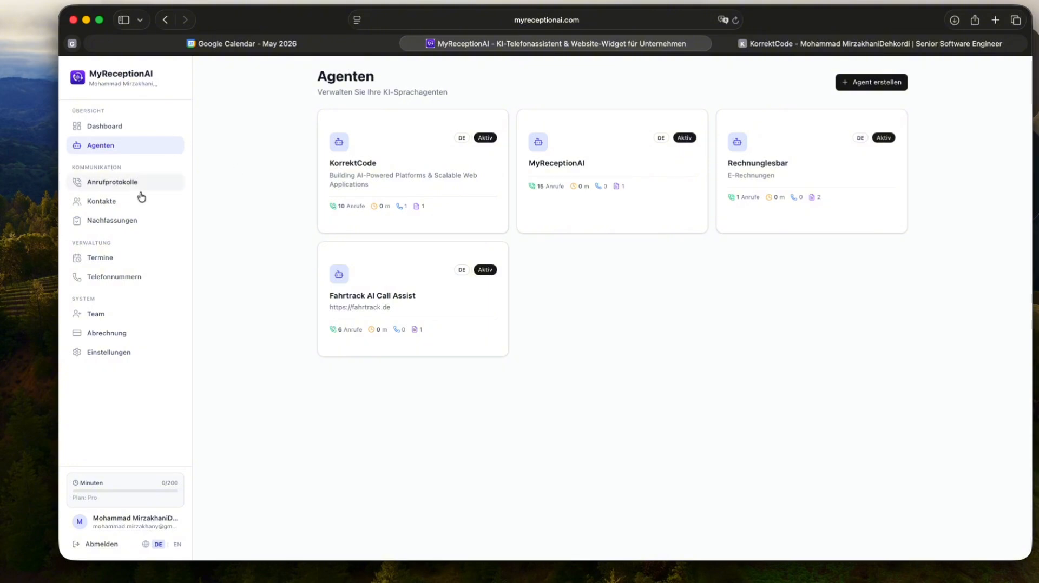
# Step: Search for available German phone numbers with KorrektCode as the assigned agent
pyautogui.click(107, 278)
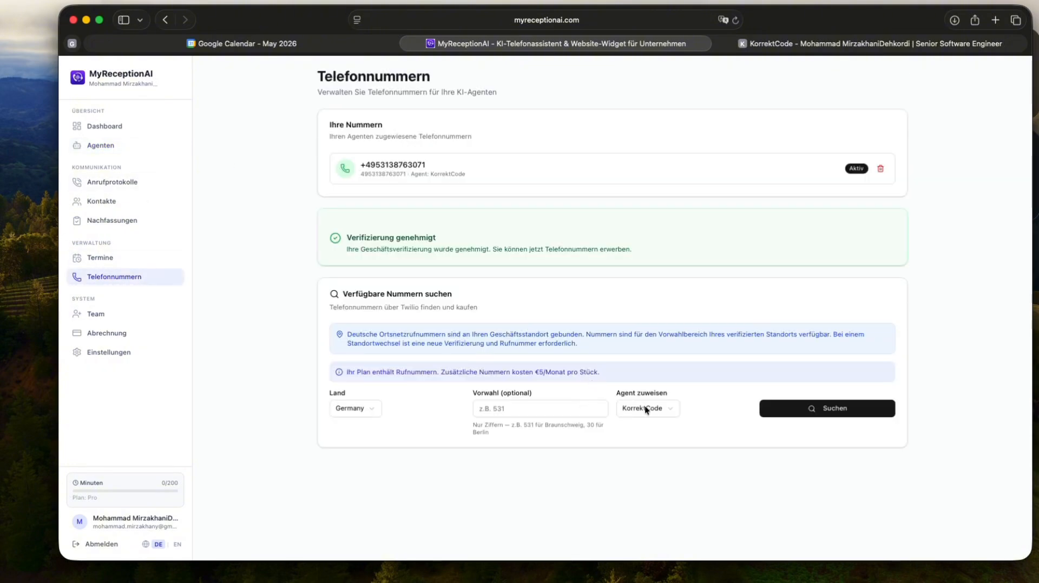
pyautogui.click(652, 414)
pyautogui.click(633, 411)
pyautogui.click(858, 413)
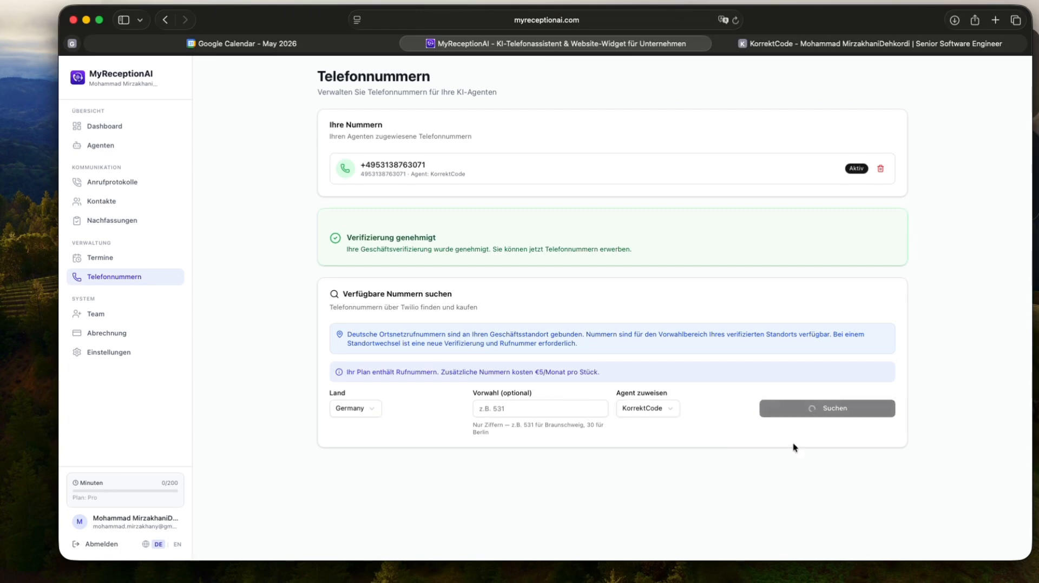
# Step: Examine the verification approval notice and the list of available numbers, including the area code of the first one
pyautogui.moveTo(341, 237); pyautogui.dragTo(501, 253)
pyautogui.moveTo(633, 250); pyautogui.dragTo(334, 230)
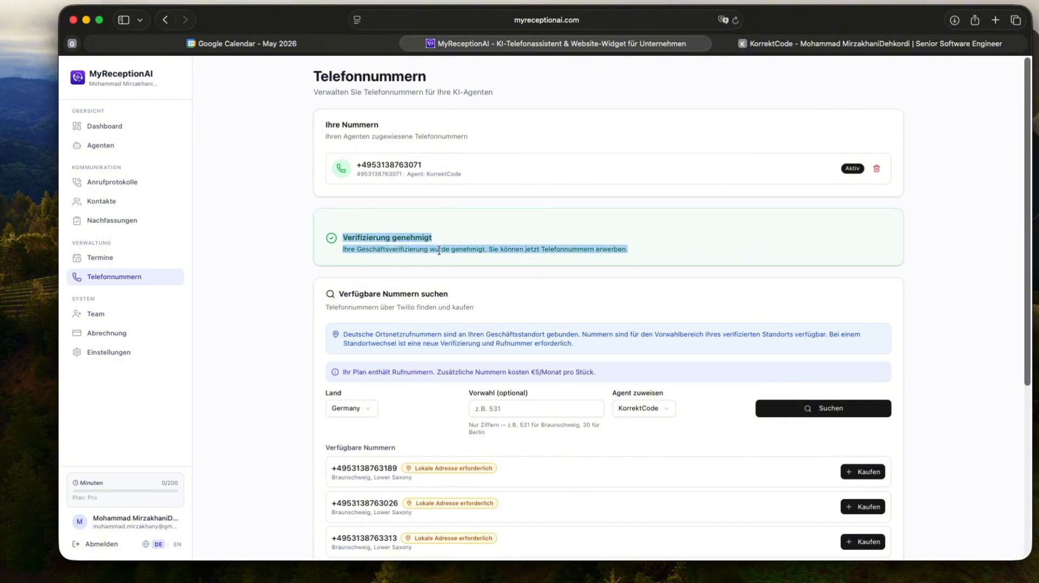
pyautogui.scroll(-3, 427, 382)
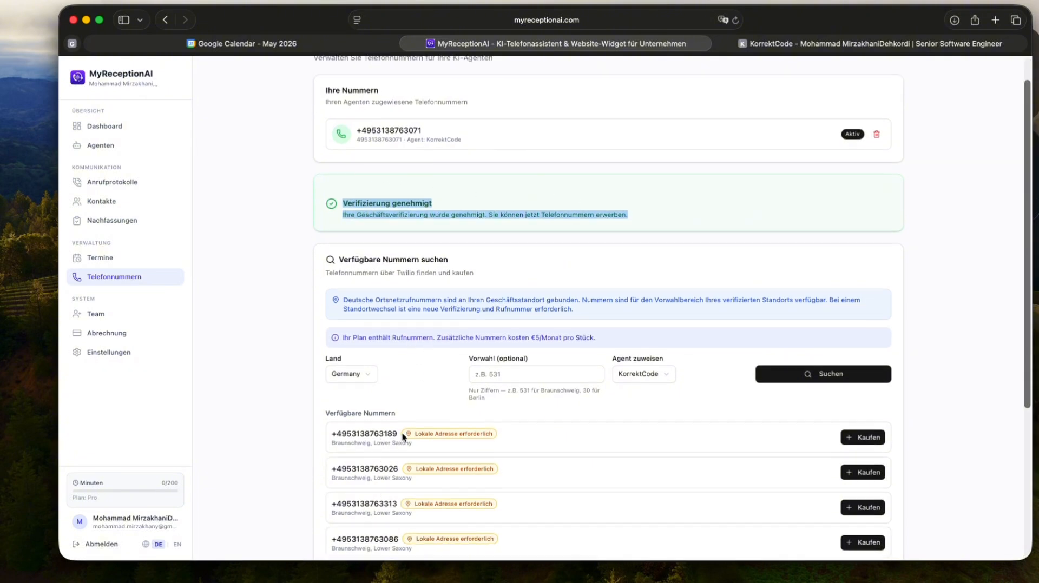
pyautogui.scroll(-1, 552, 417)
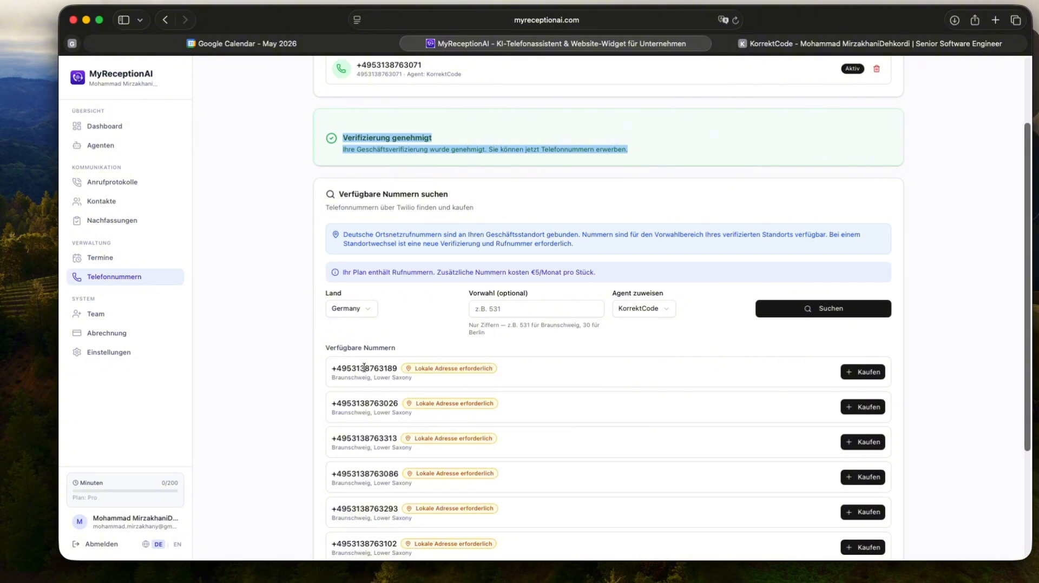
pyautogui.moveTo(346, 368); pyautogui.dragTo(384, 369)
pyautogui.scroll(-3, 352, 468)
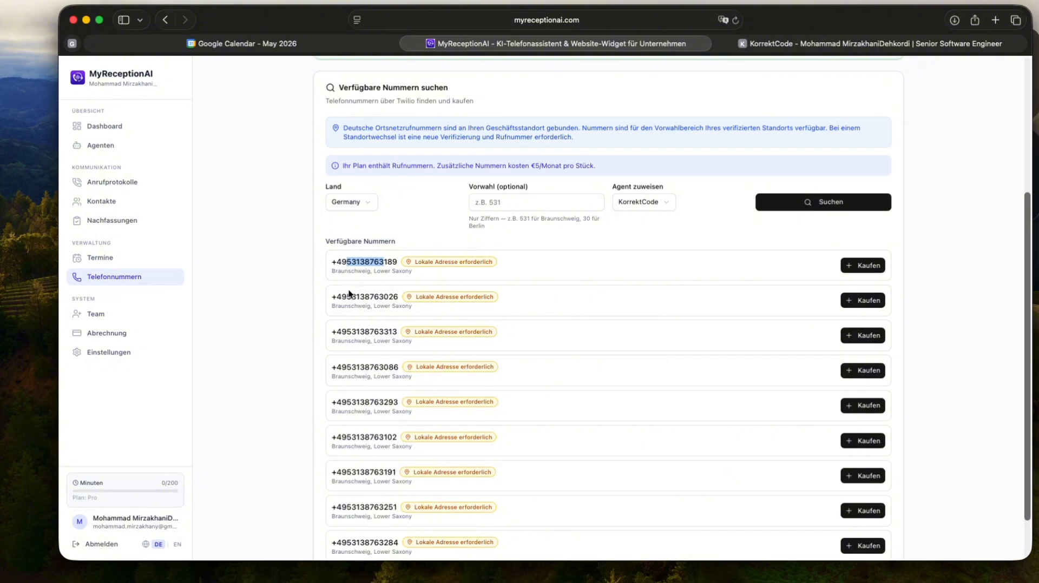
# Step: Try assigning the number search to MyReceptionAI, and change the agent to Fahrtrack AI Call Assist
pyautogui.click(639, 199)
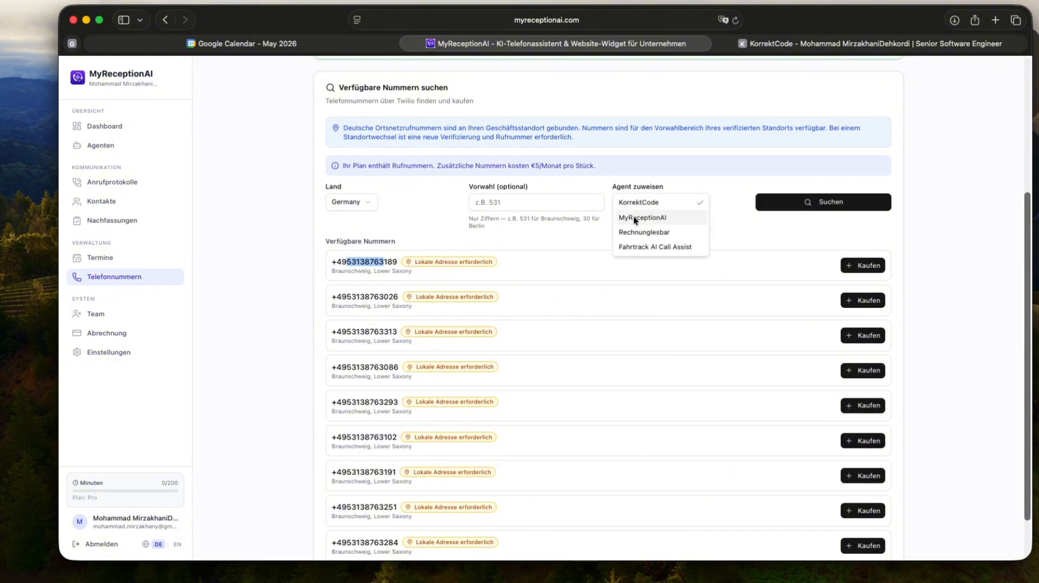
pyautogui.click(639, 218)
pyautogui.click(645, 202)
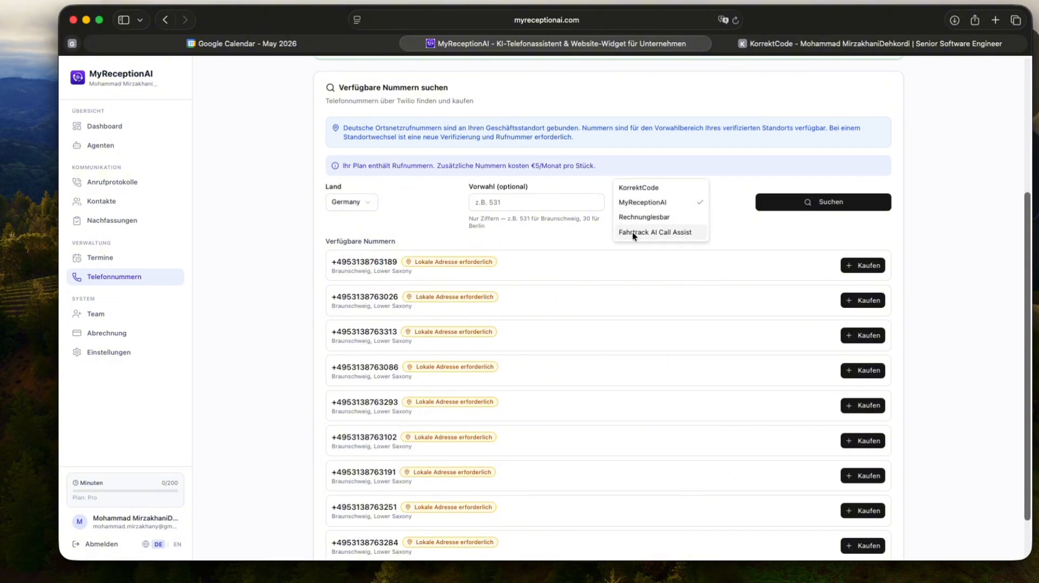
pyautogui.click(632, 232)
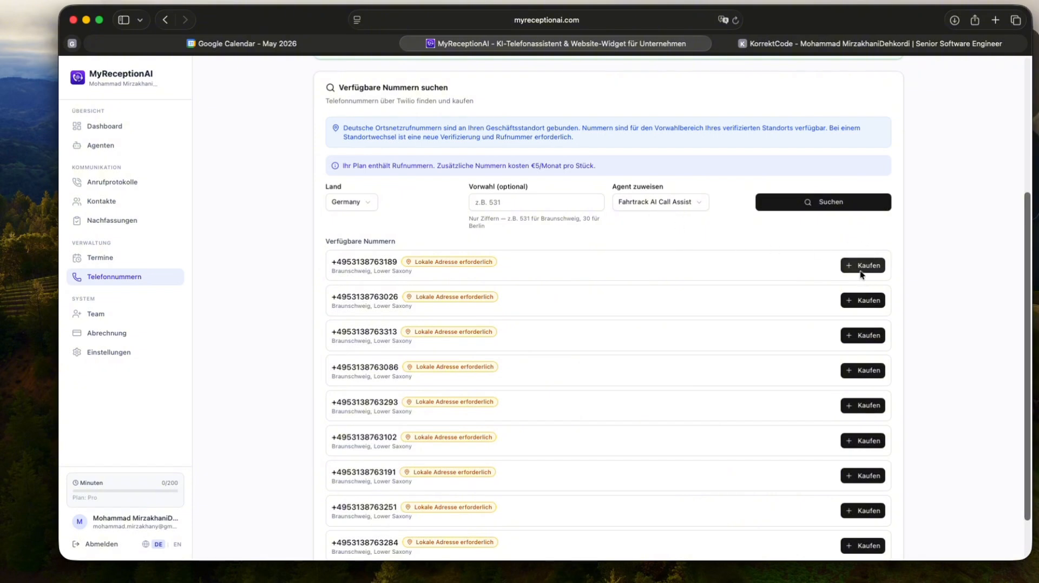
# Step: Open the billing page and review the Starter plan's included phone numbers and additional number price alongside the other plans
pyautogui.click(103, 334)
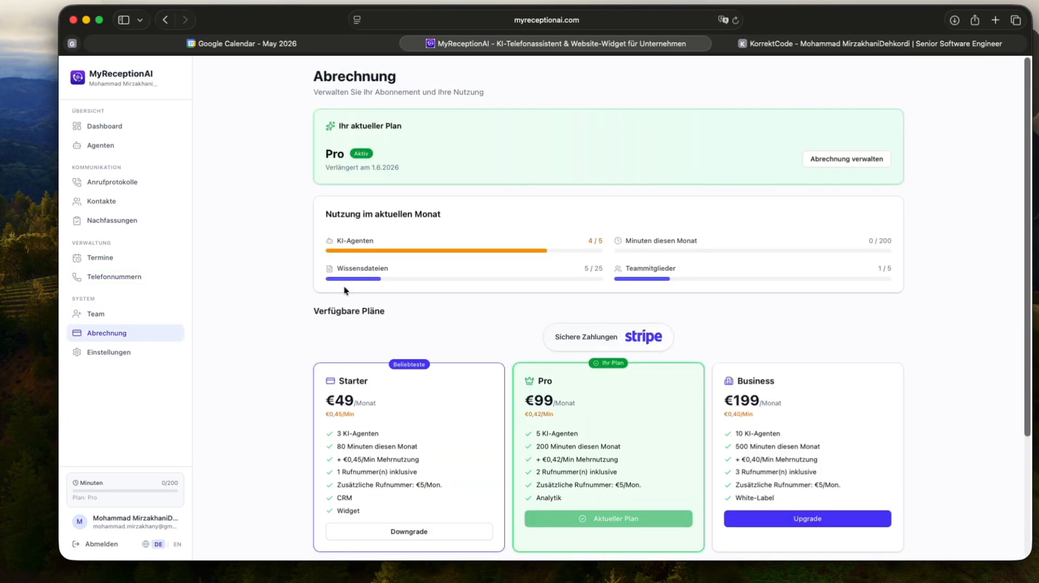
pyautogui.doubleClick(339, 471)
pyautogui.click(338, 393)
pyautogui.moveTo(441, 486); pyautogui.dragTo(410, 486)
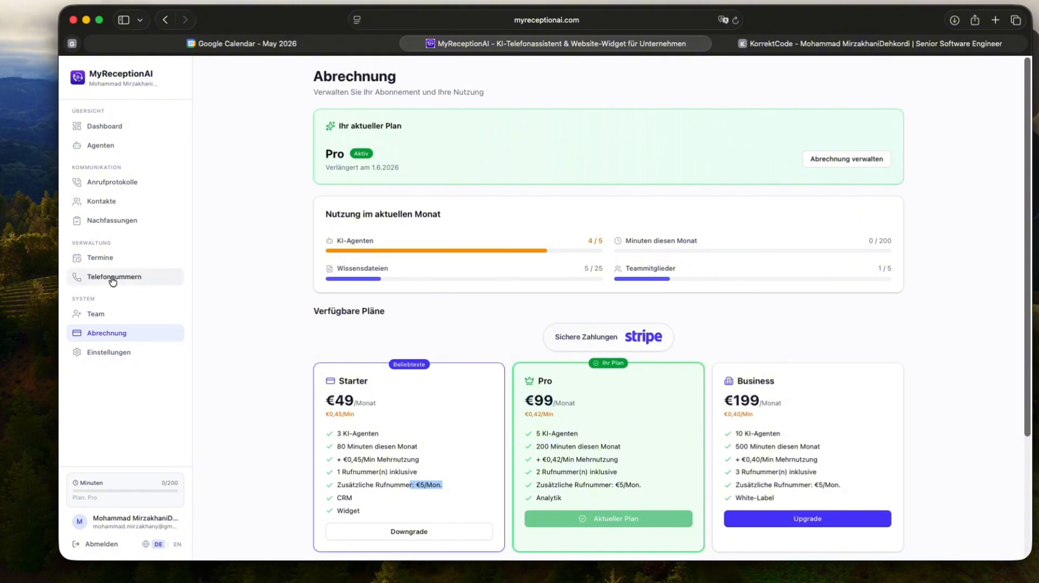
pyautogui.scroll(-3, 241, 355)
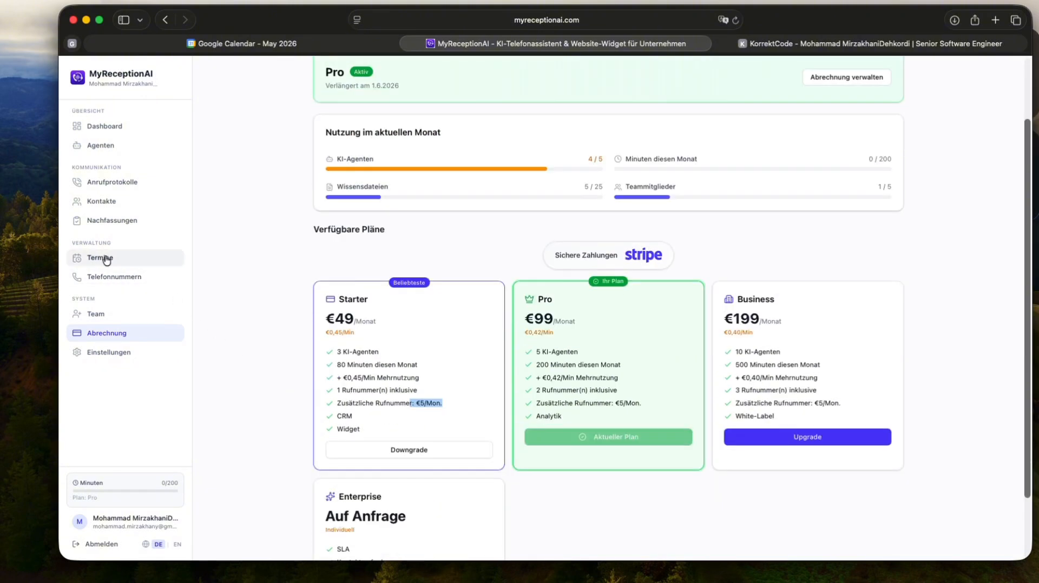
# Step: Open the phone number management page and switch the interface language to English
pyautogui.click(102, 279)
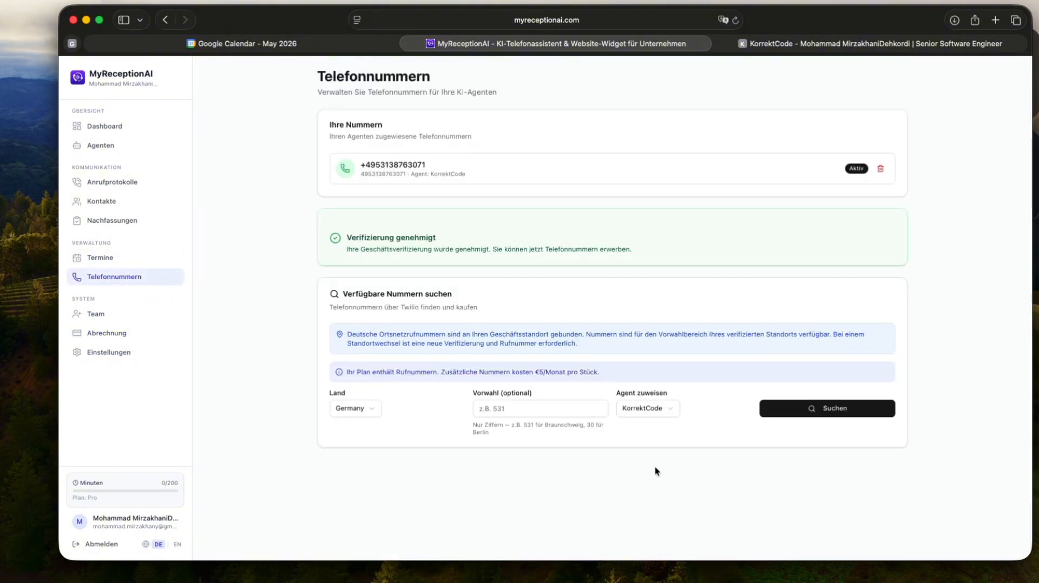
pyautogui.click(178, 546)
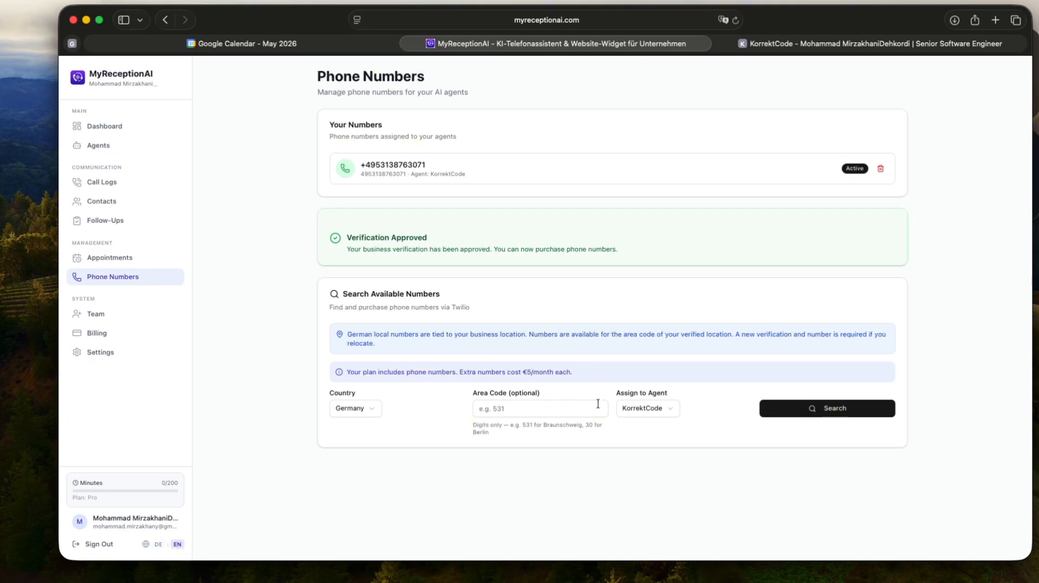
# Step: Search for available German phone numbers with Rechnunglesbar as the assigned agent
pyautogui.click(631, 408)
pyautogui.click(633, 422)
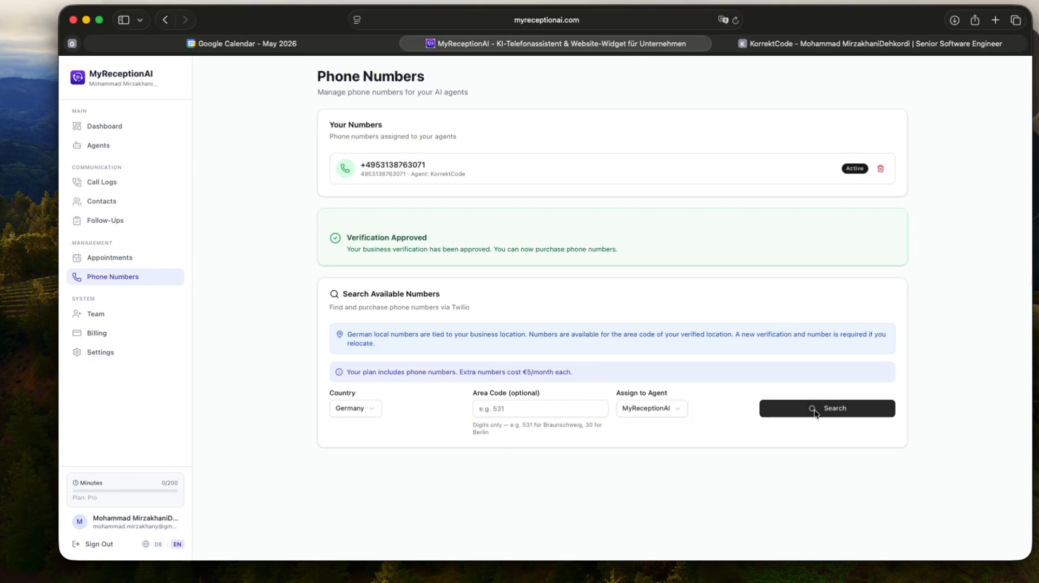
pyautogui.click(665, 410)
pyautogui.click(650, 425)
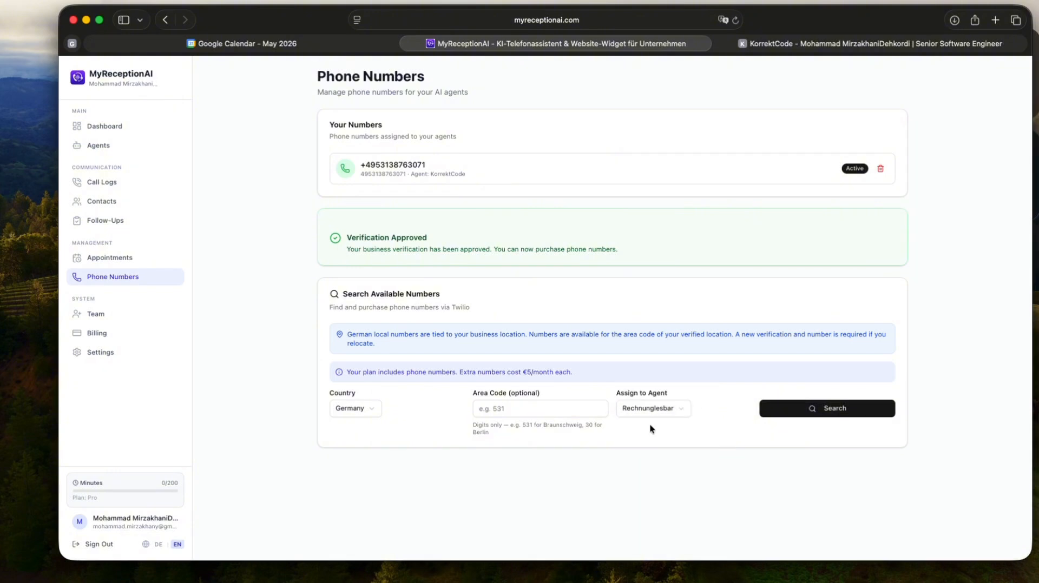
pyautogui.click(855, 413)
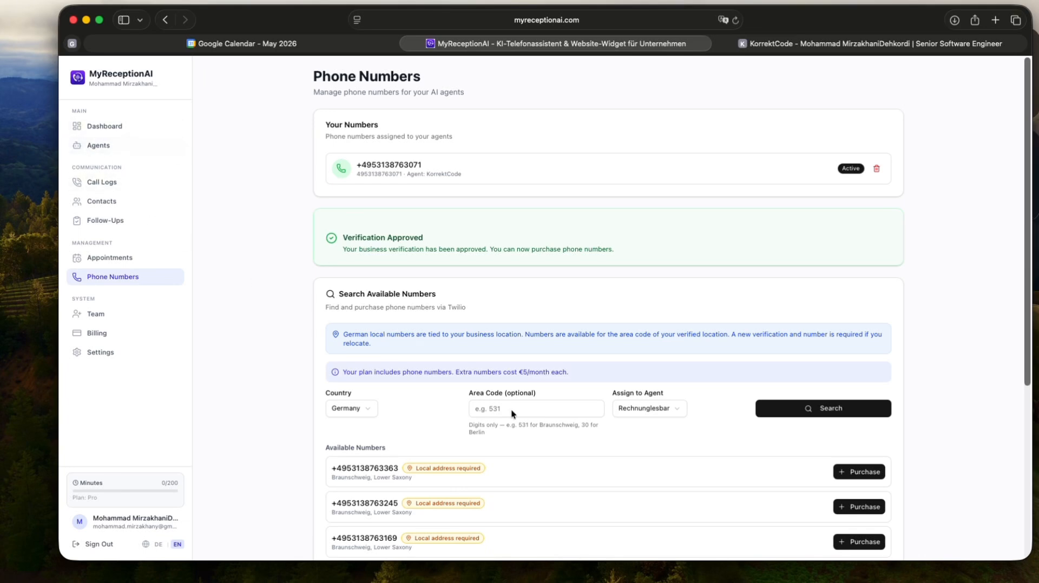
# Step: Open the KorrektCode agent from the agents overview and examine the phone number assigned to it
pyautogui.click(98, 145)
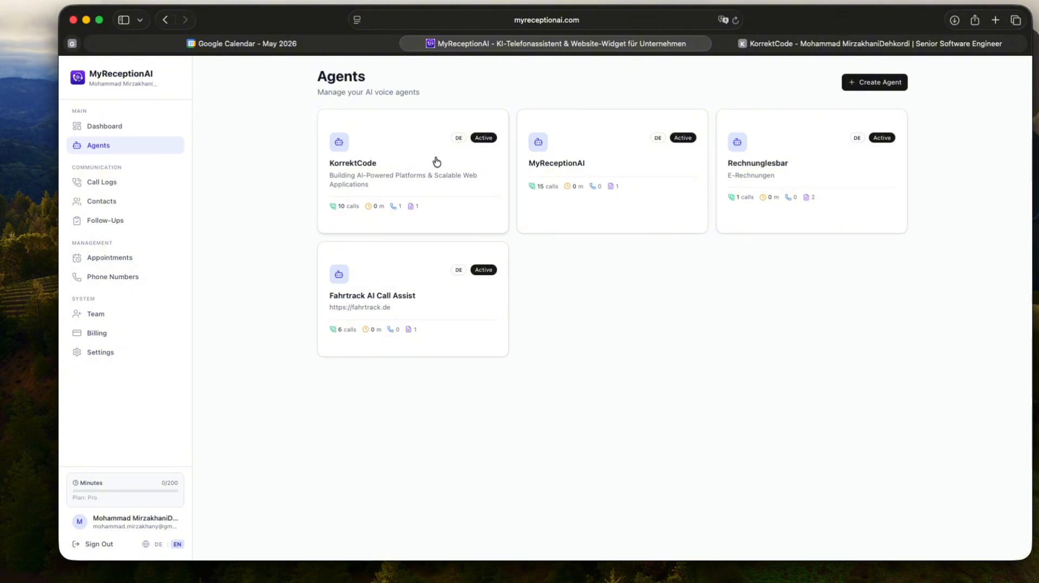
pyautogui.click(395, 208)
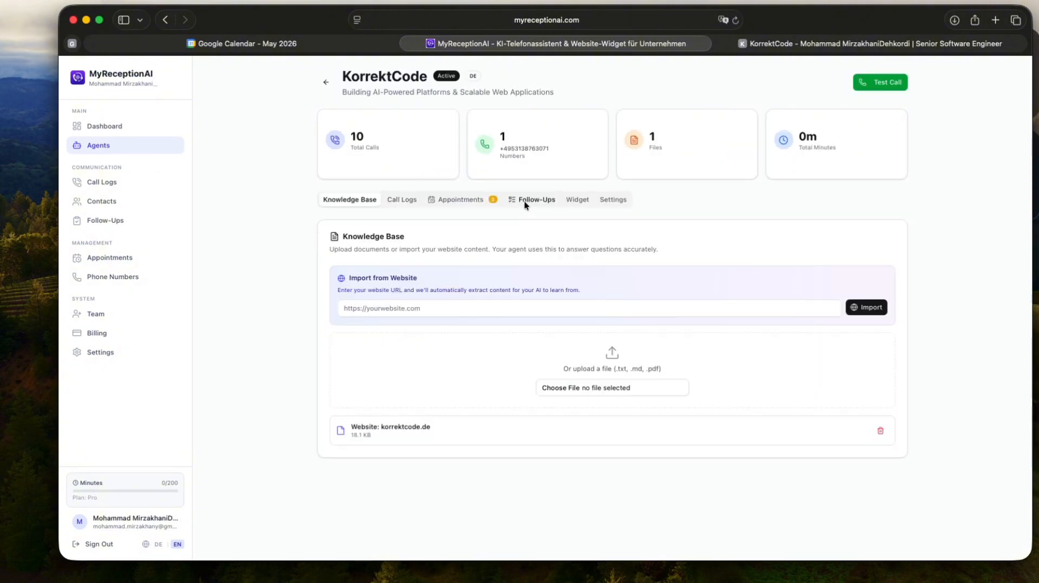
pyautogui.moveTo(526, 158); pyautogui.dragTo(424, 116)
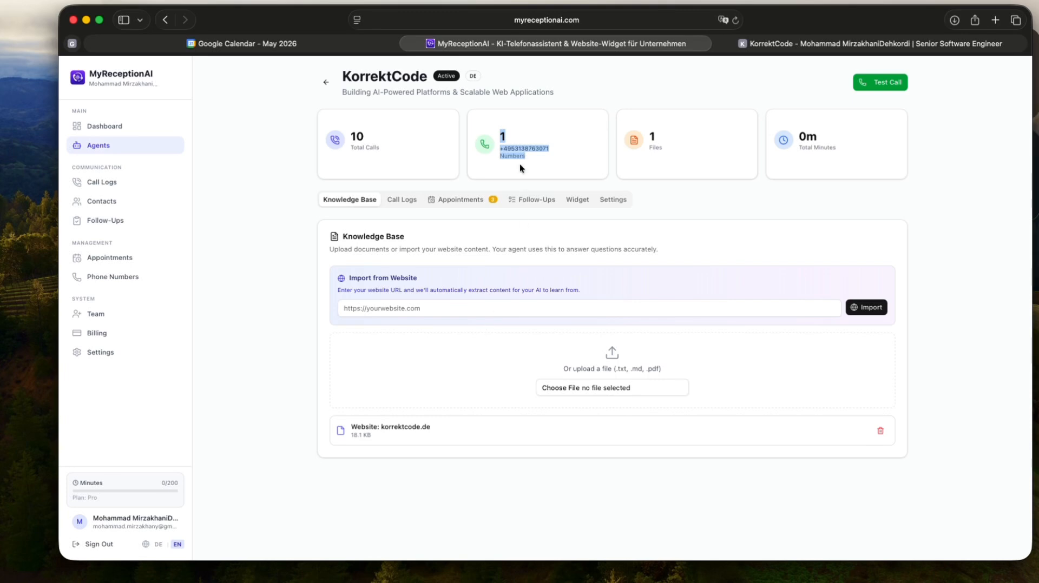
pyautogui.moveTo(527, 144)
# Step: Sign out of the account and look through the public homepage's pricing, calendar integration and call workflow sections
pyautogui.click(91, 547)
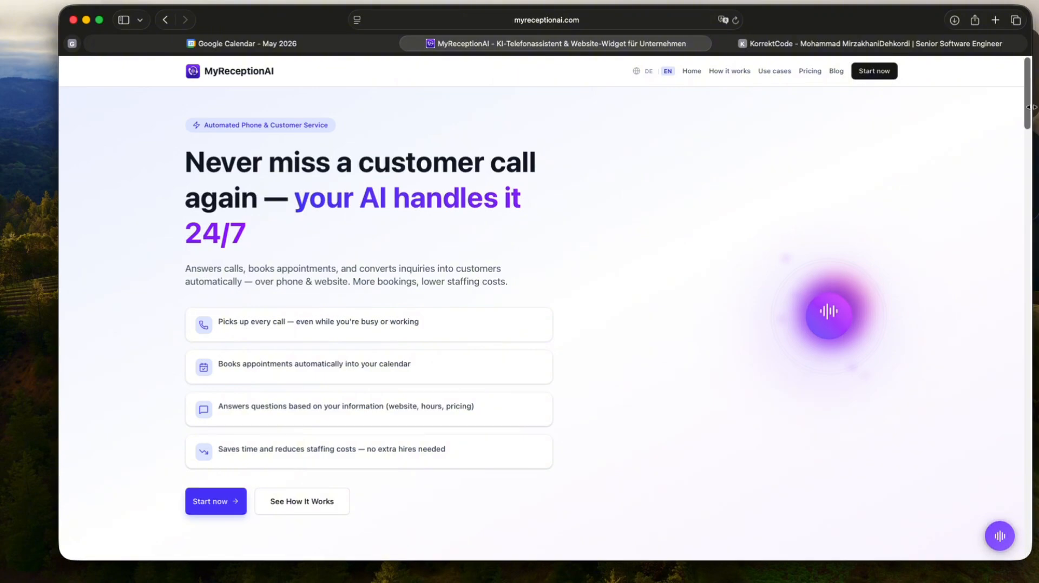
pyautogui.scroll(-20, 969, 425)
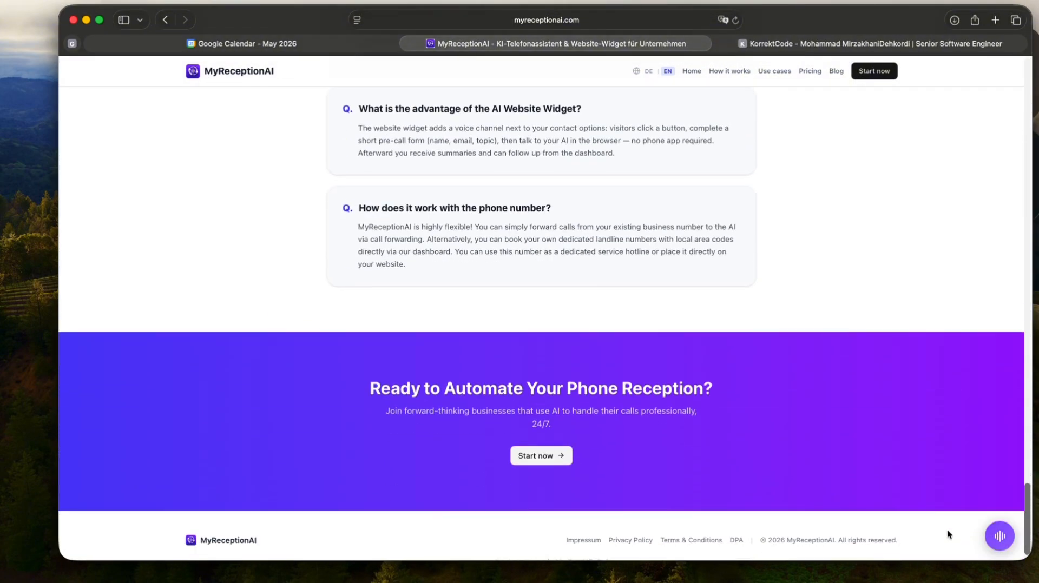
pyautogui.scroll(15, 947, 535)
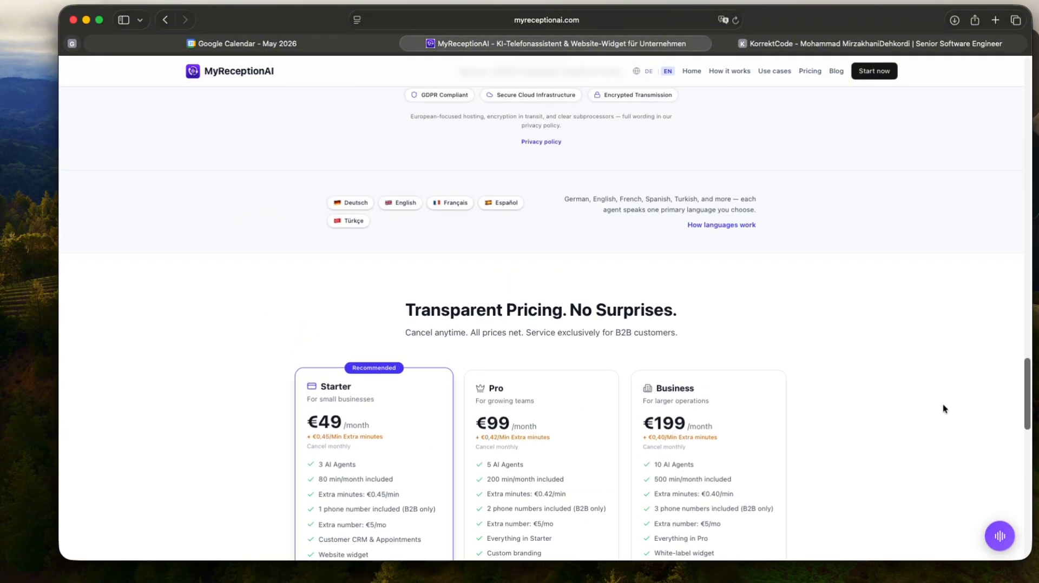
pyautogui.scroll(10, 938, 379)
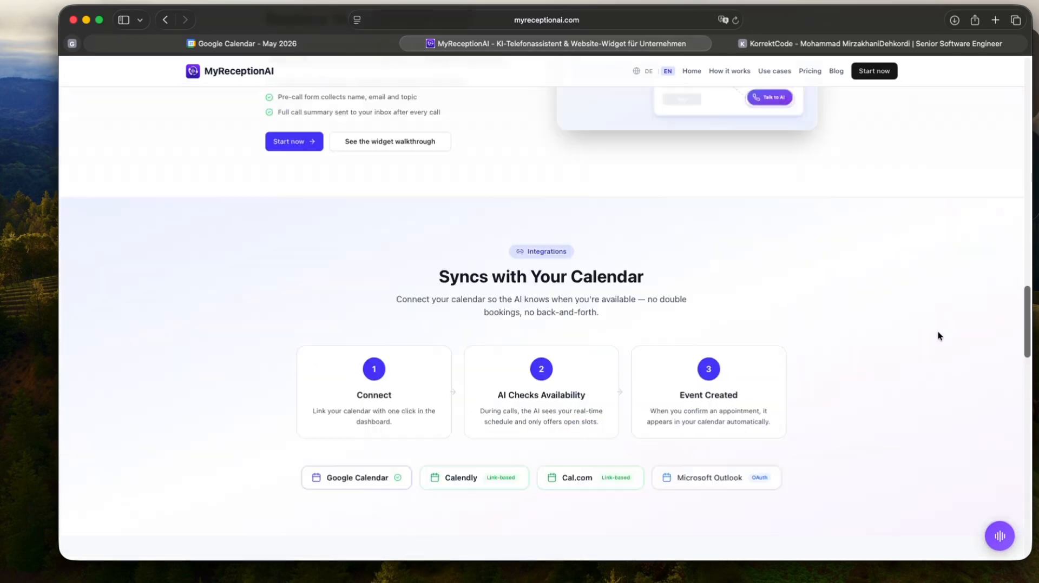
pyautogui.scroll(10, 929, 286)
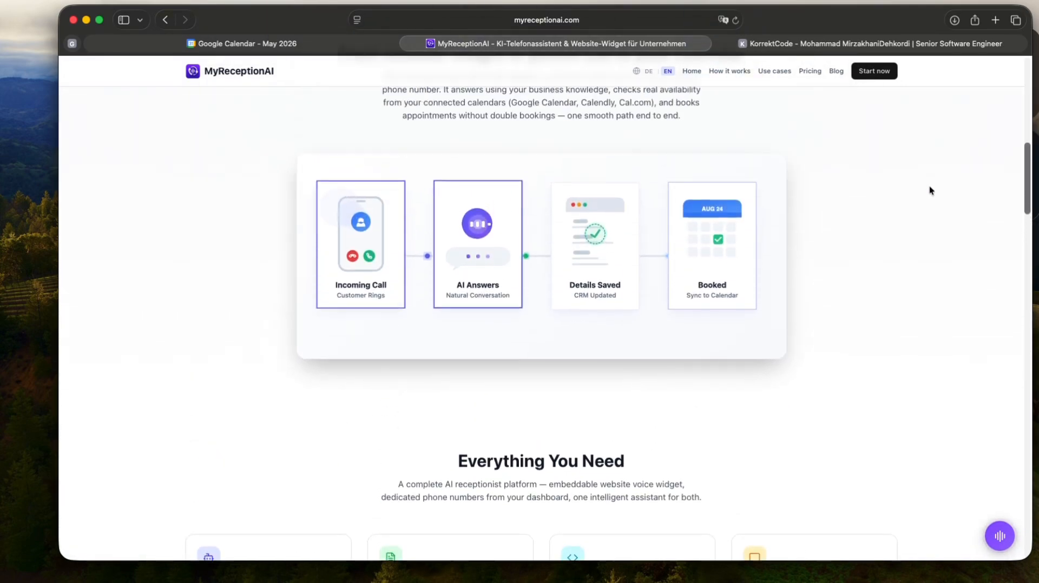